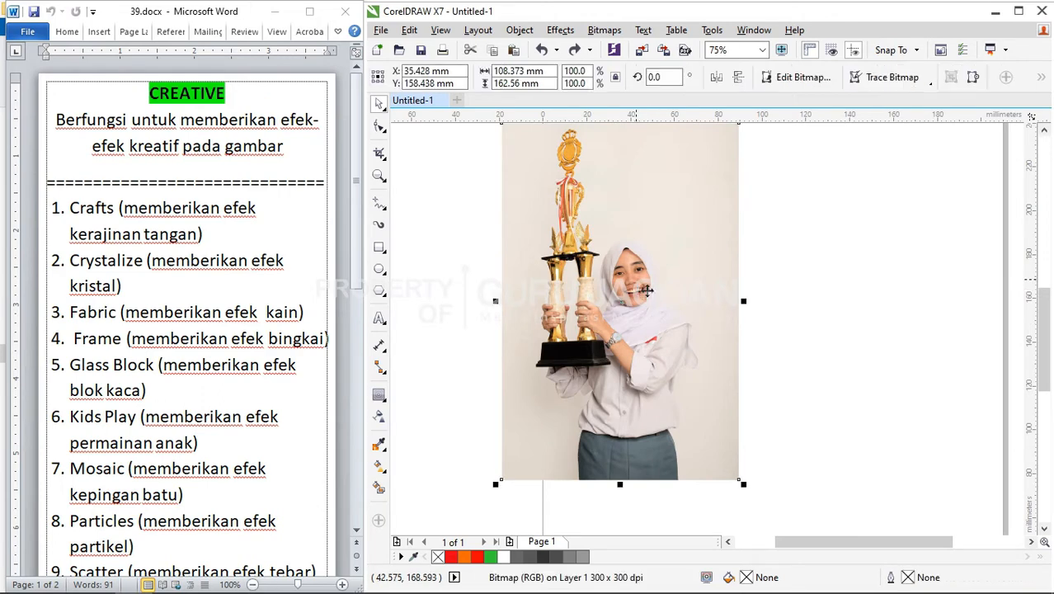
Step: Look through the available Creative bitmap effects and the note on the Crafts effect in the Word document
scroll(574, 362, "up", 1)
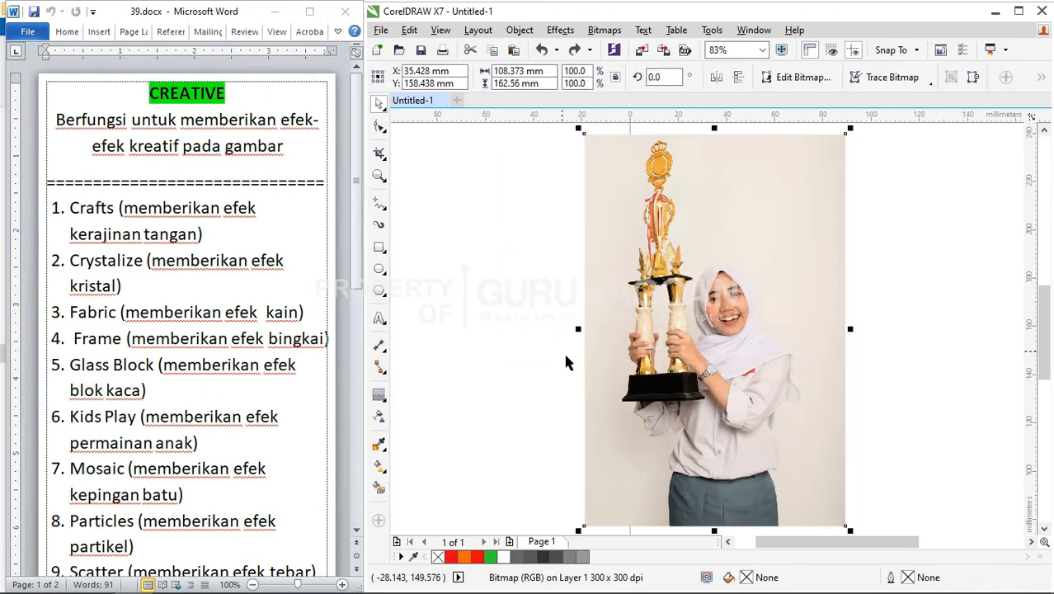
scroll(652, 347, "right", 5)
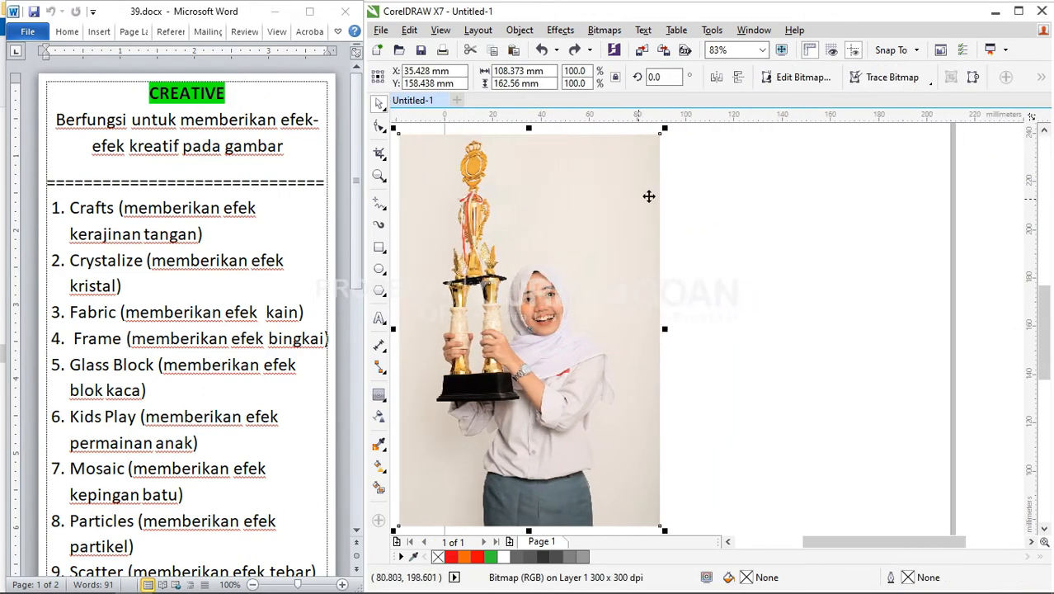
left_click(604, 30)
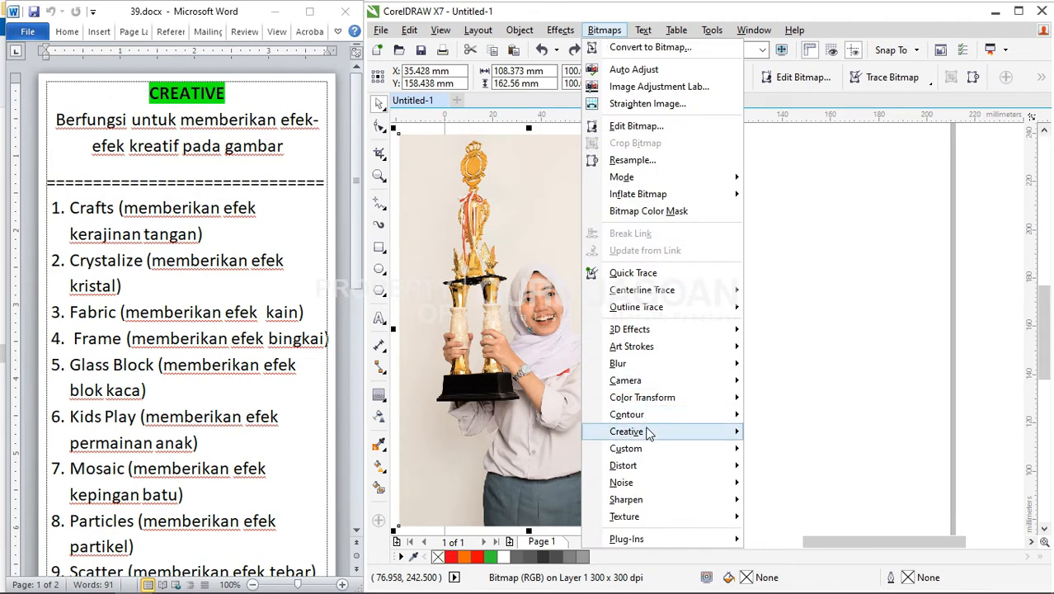
mouse_move(649, 435)
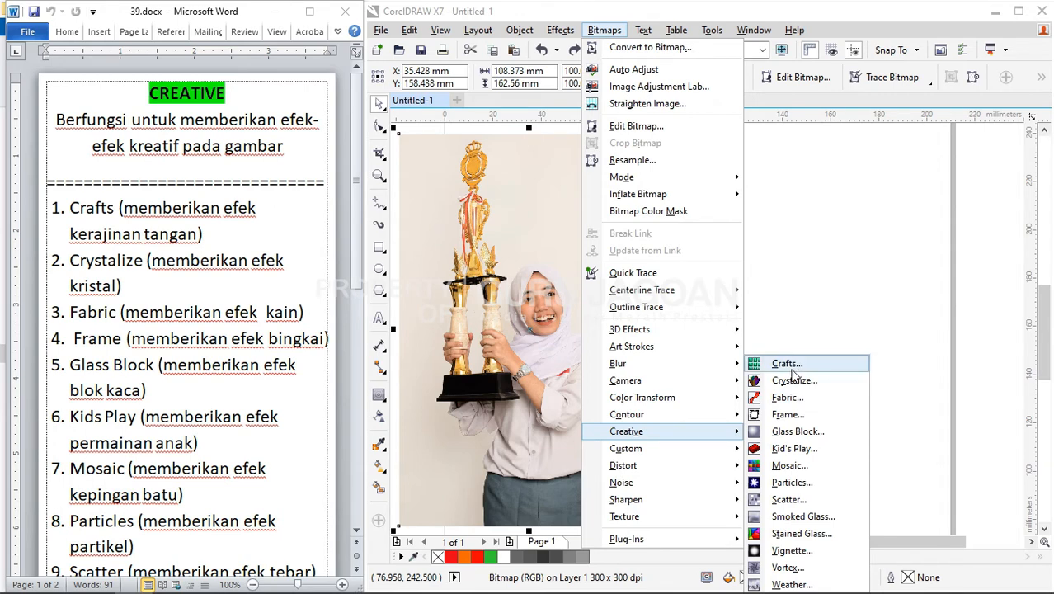
left_click(96, 231)
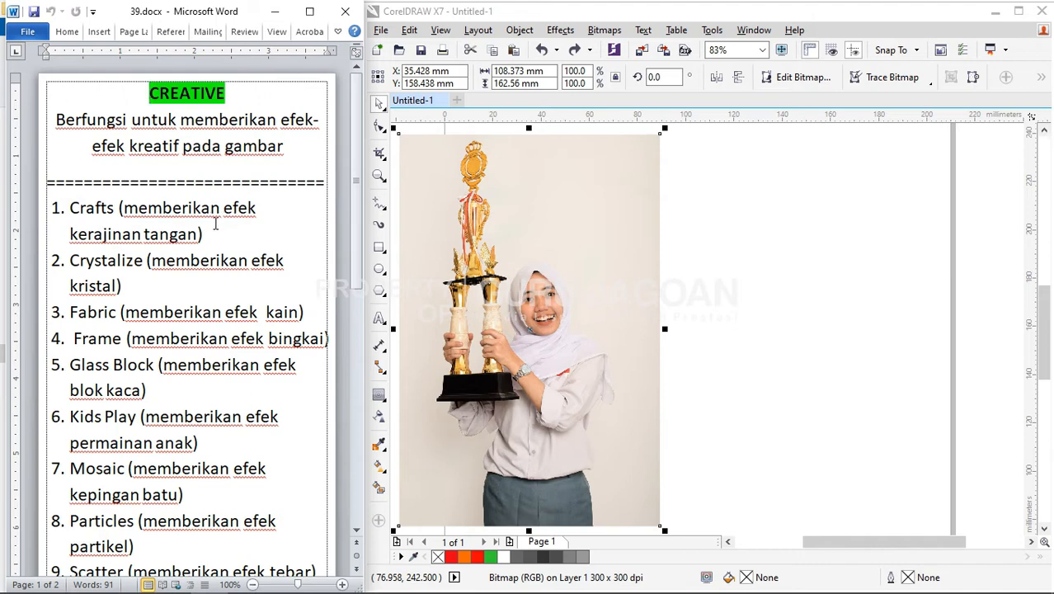
left_click(158, 239)
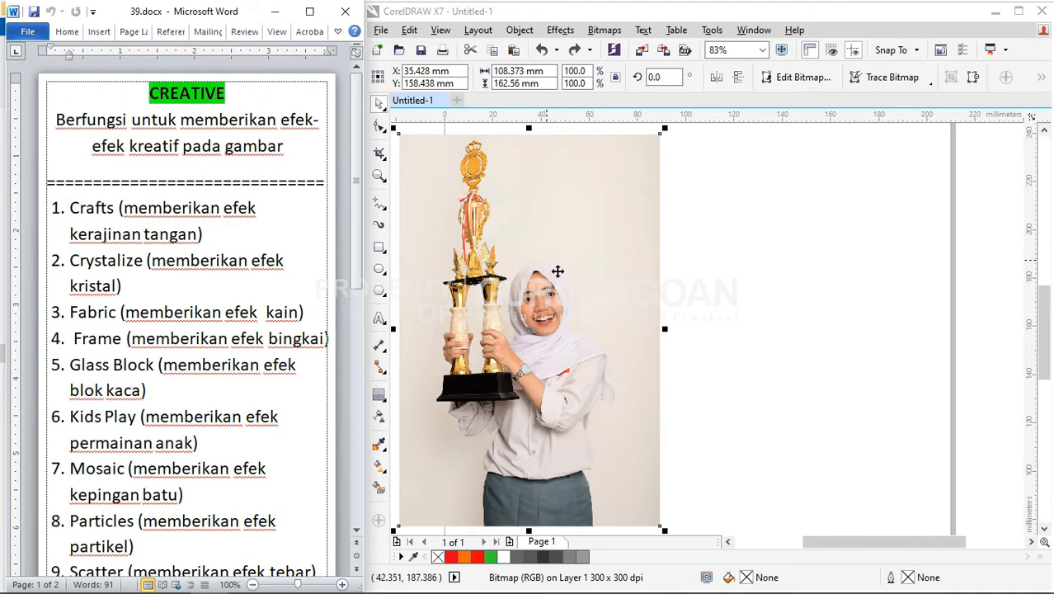
left_click(604, 31)
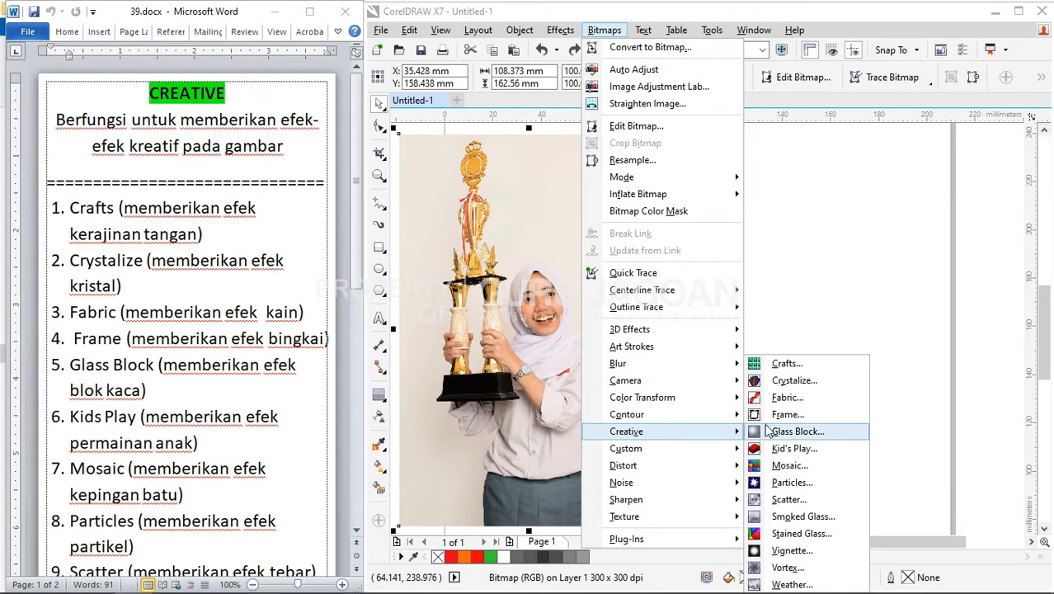
left_click(784, 363)
left_click_drag(624, 220, 749, 216)
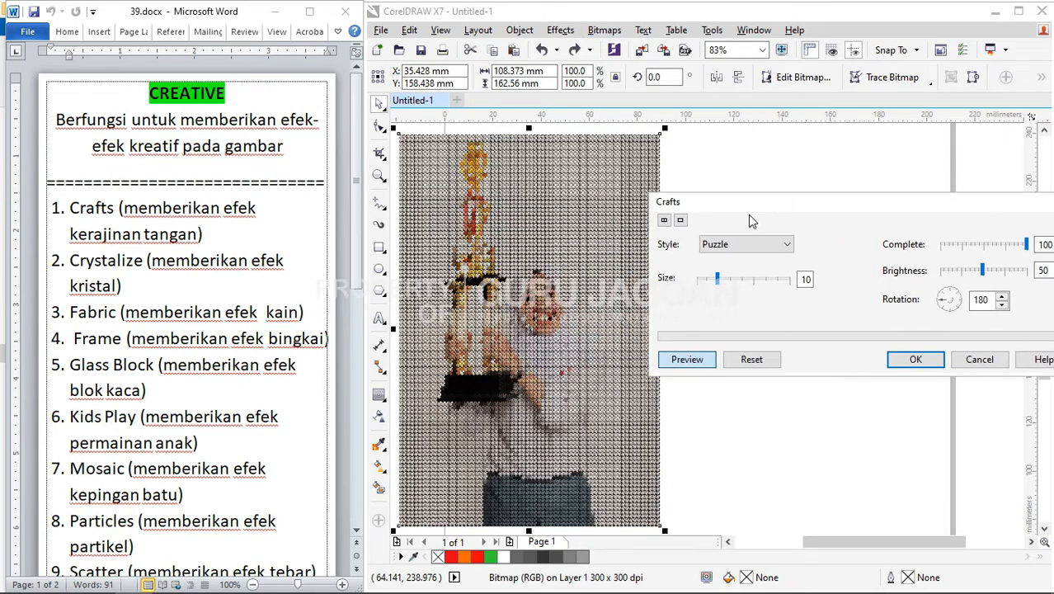
left_click(997, 371)
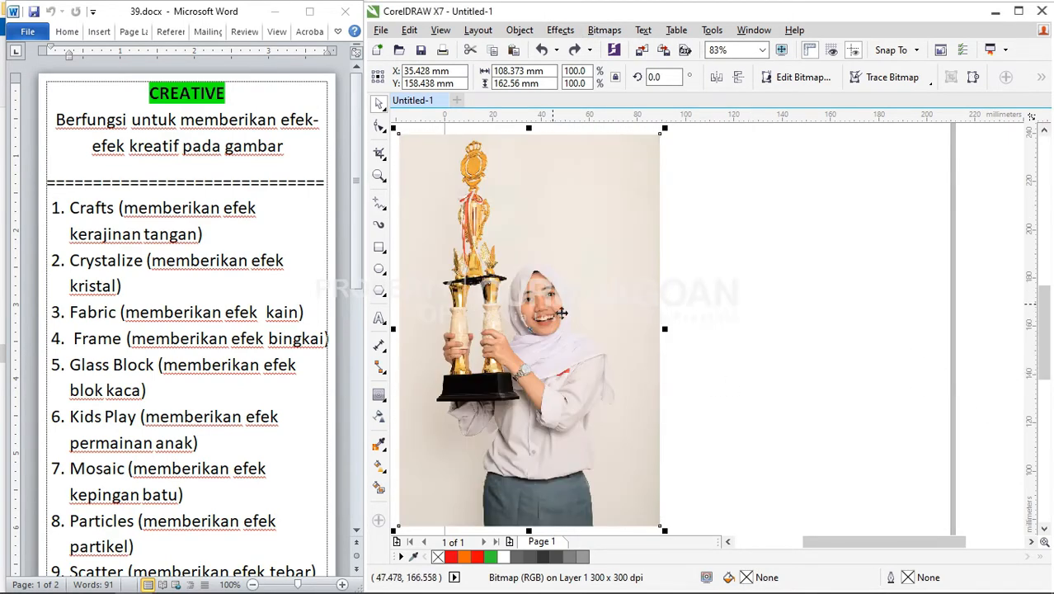
Step: Start the Crafts effect on the photo and preview the Gears and Marbles styles on the face area
scroll(536, 289, "up", 2)
left_click(604, 31)
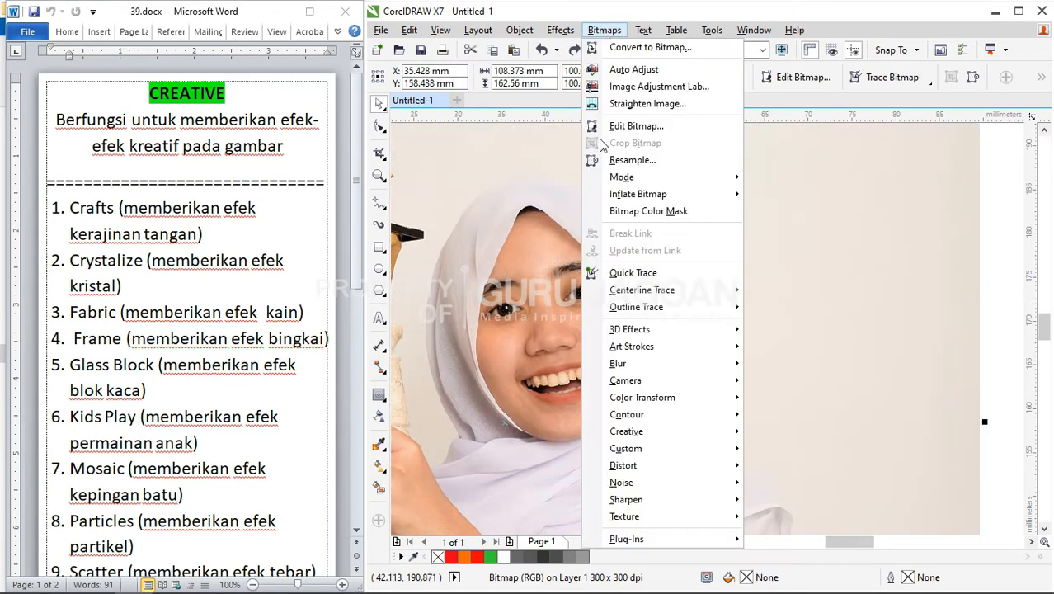
mouse_move(627, 433)
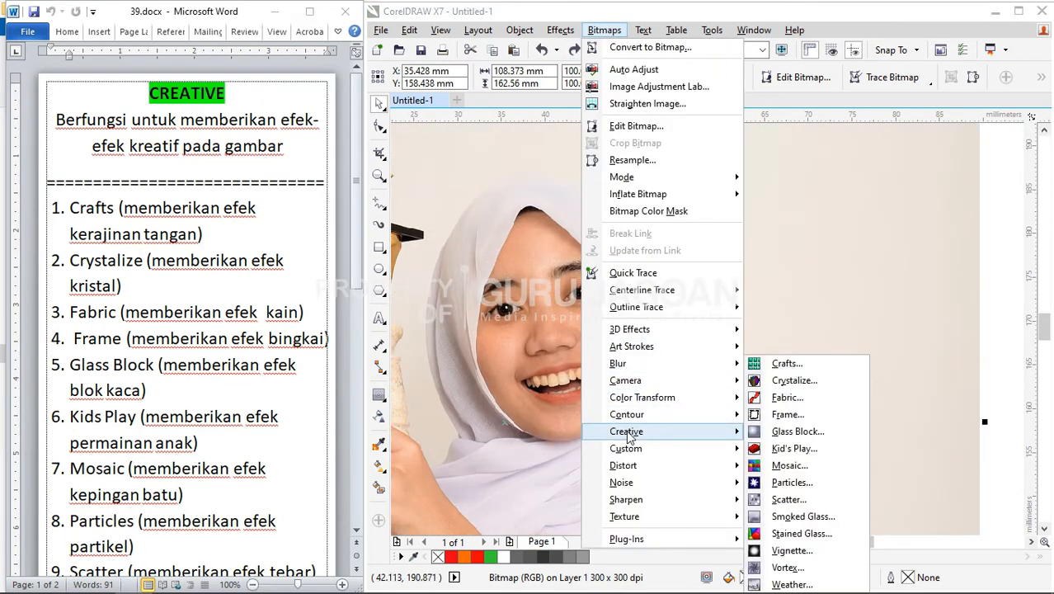
left_click(786, 363)
left_click_drag(693, 216, 785, 211)
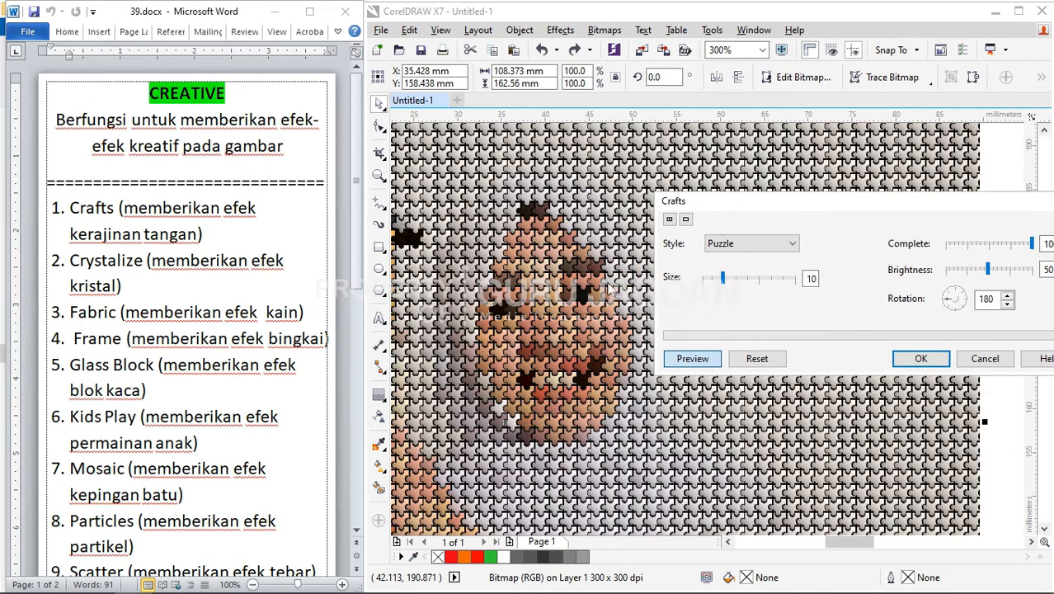
left_click(737, 244)
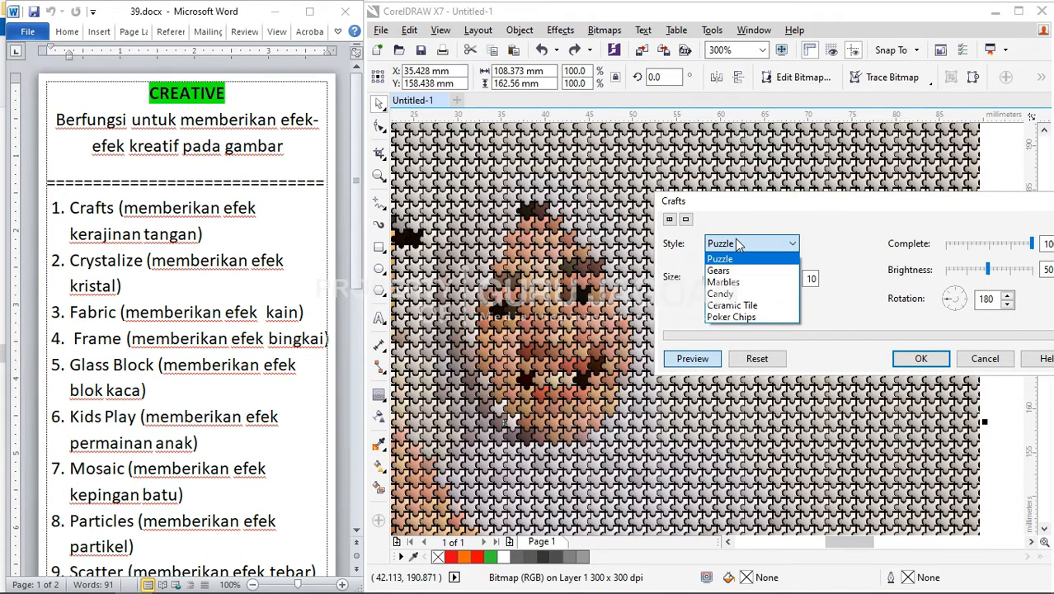
left_click(739, 270)
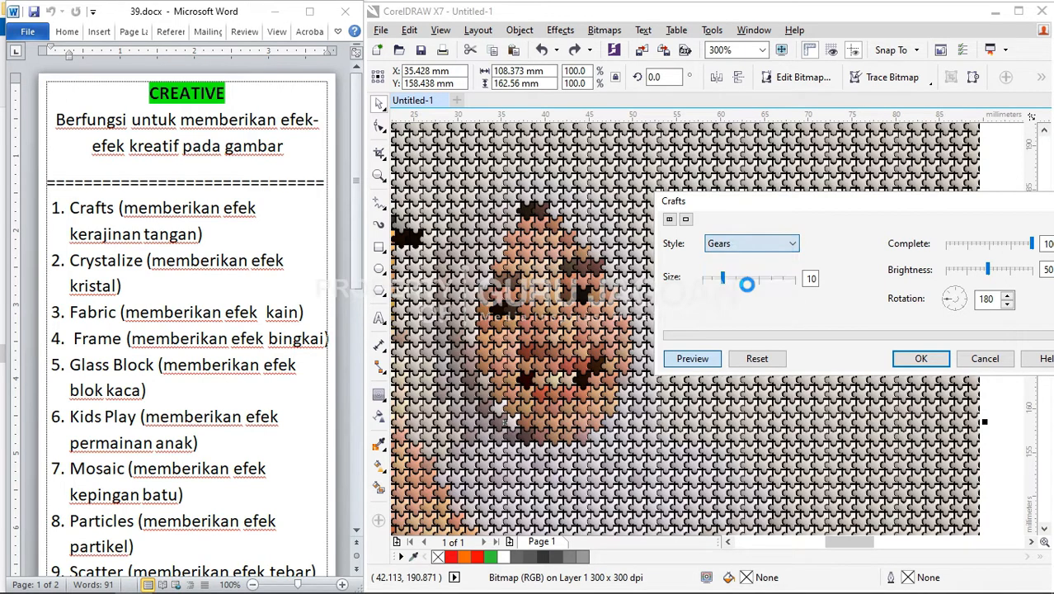
left_click(739, 243)
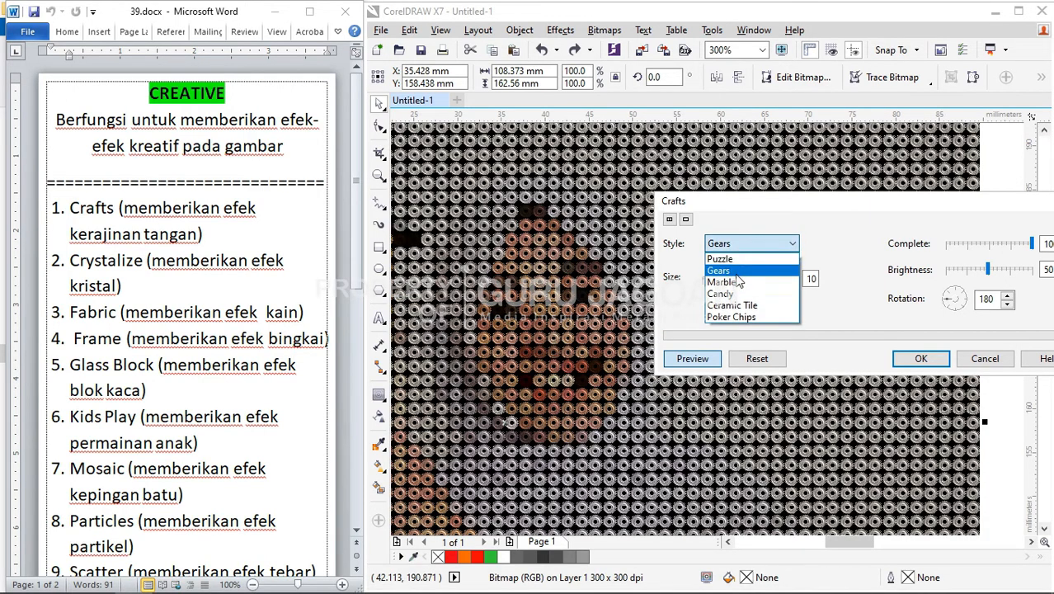
left_click(738, 282)
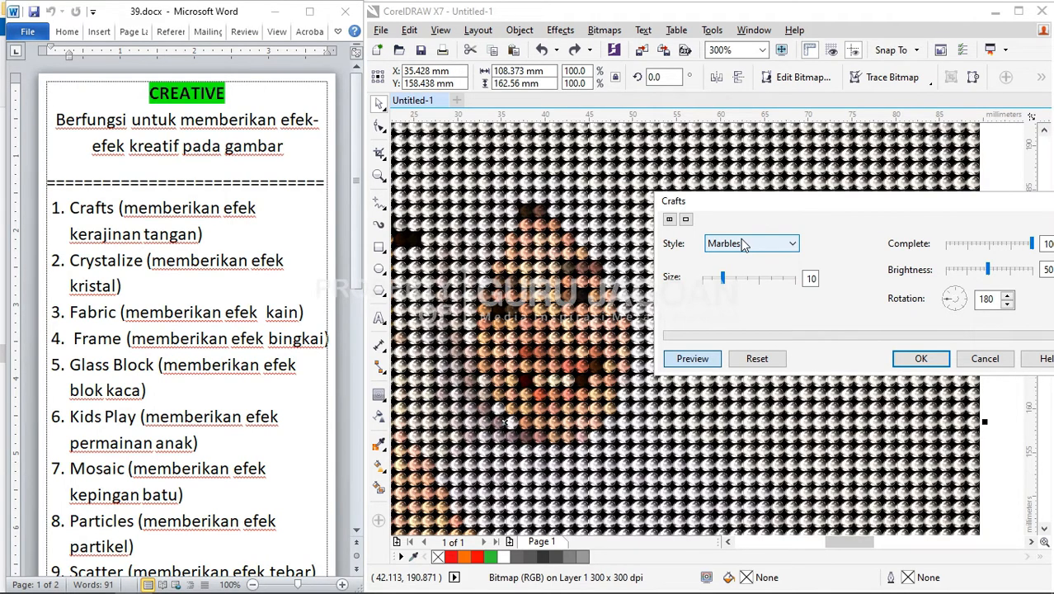
Step: Preview the Candy and Poker Chips styles of the Crafts effect and switch the style back to Puzzle
left_click(743, 243)
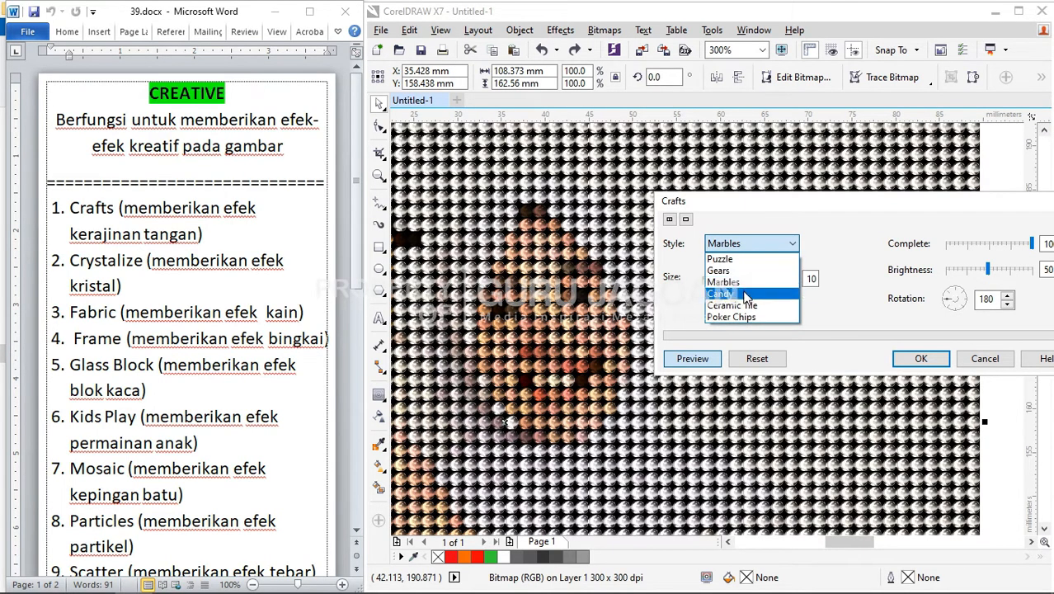
left_click(746, 295)
left_click(737, 243)
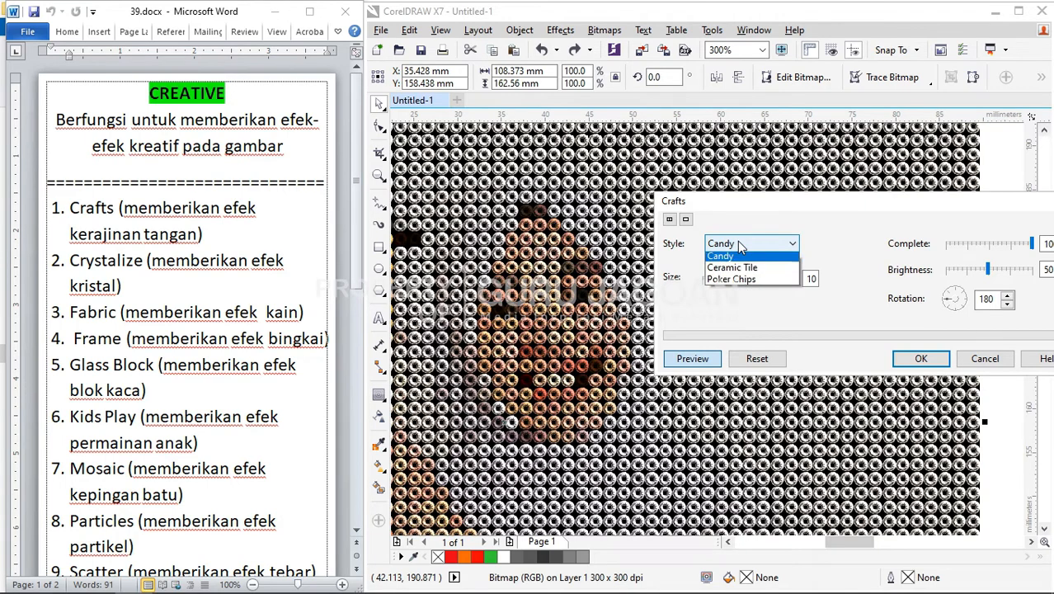
left_click(745, 316)
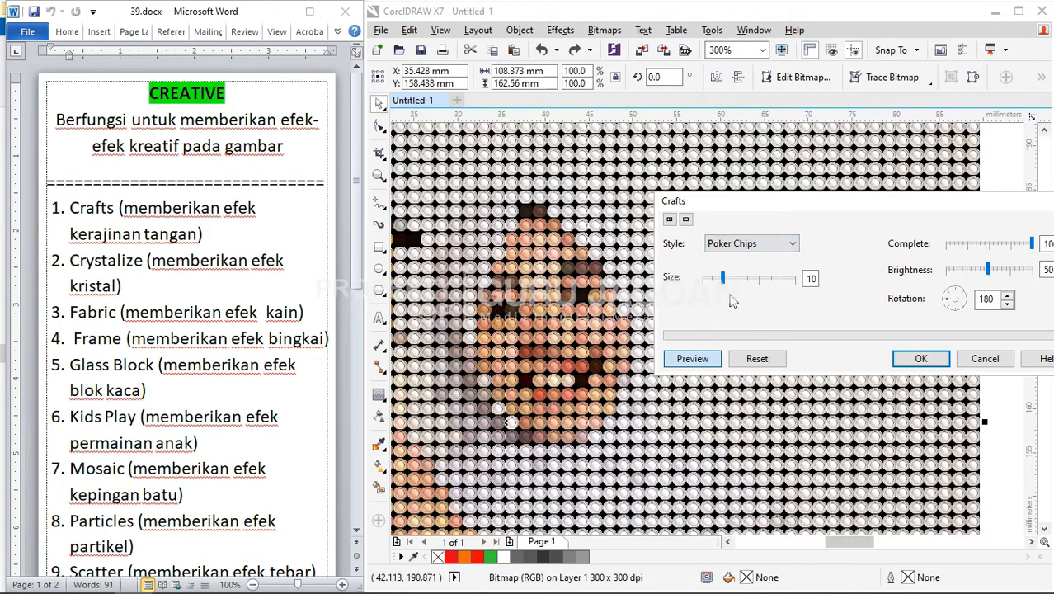
left_click(717, 244)
left_click(729, 259)
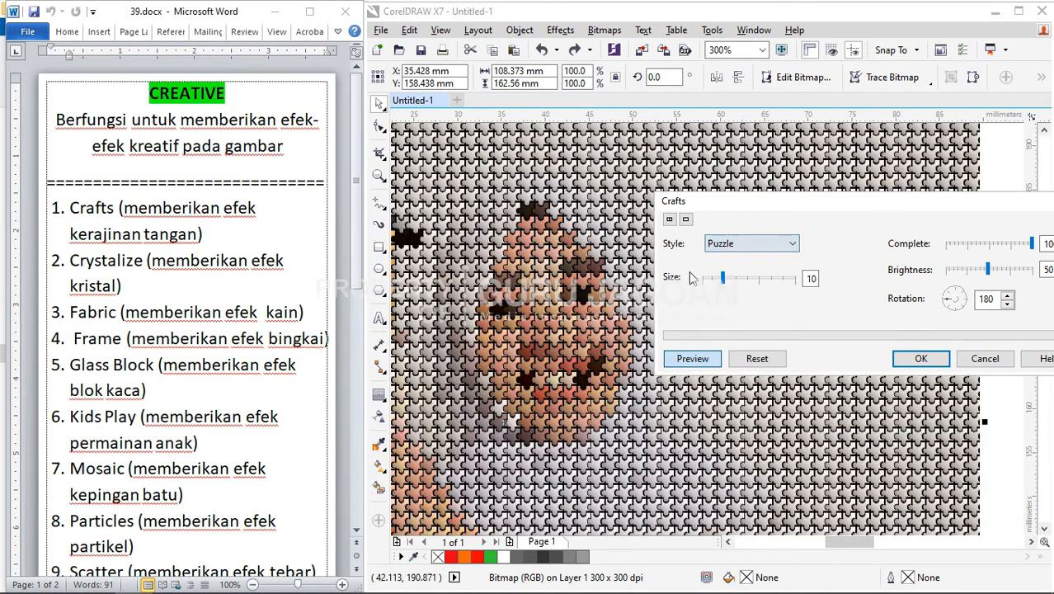
Step: Try a puzzle piece size of 21 and reduce it to 11
left_click_drag(733, 283, 752, 283)
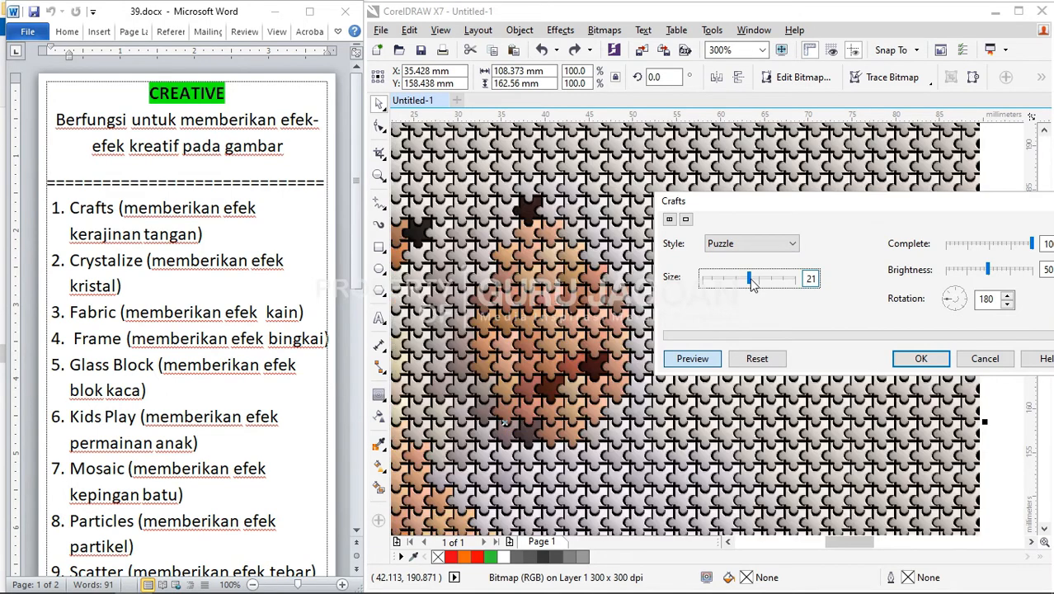
left_click_drag(543, 318, 531, 190)
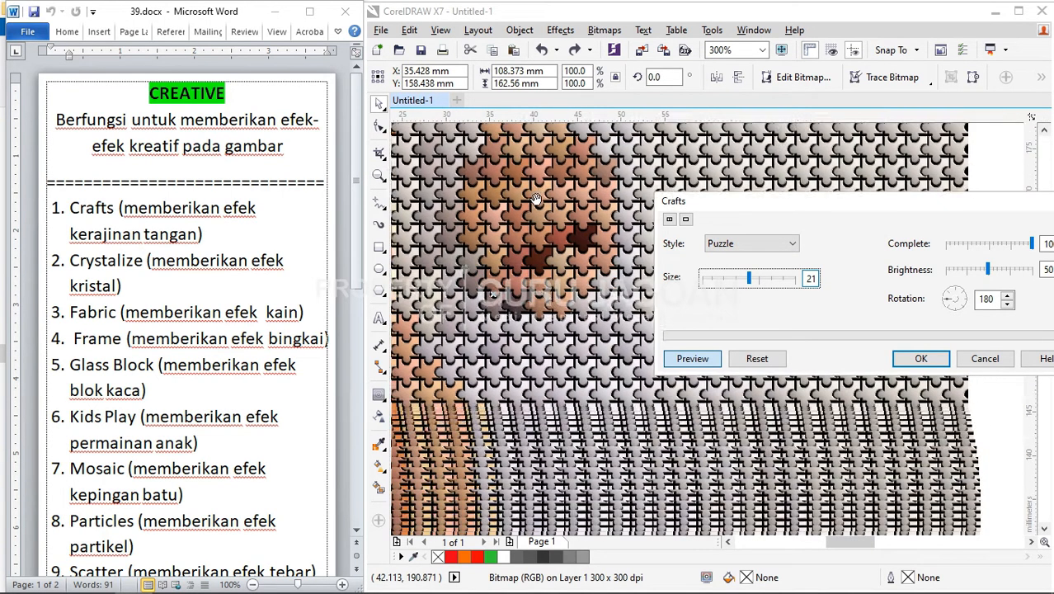
left_click(733, 278)
Step: Try a Complete value of 71 for the puzzle and restore it to 100
left_click_drag(872, 209, 723, 223)
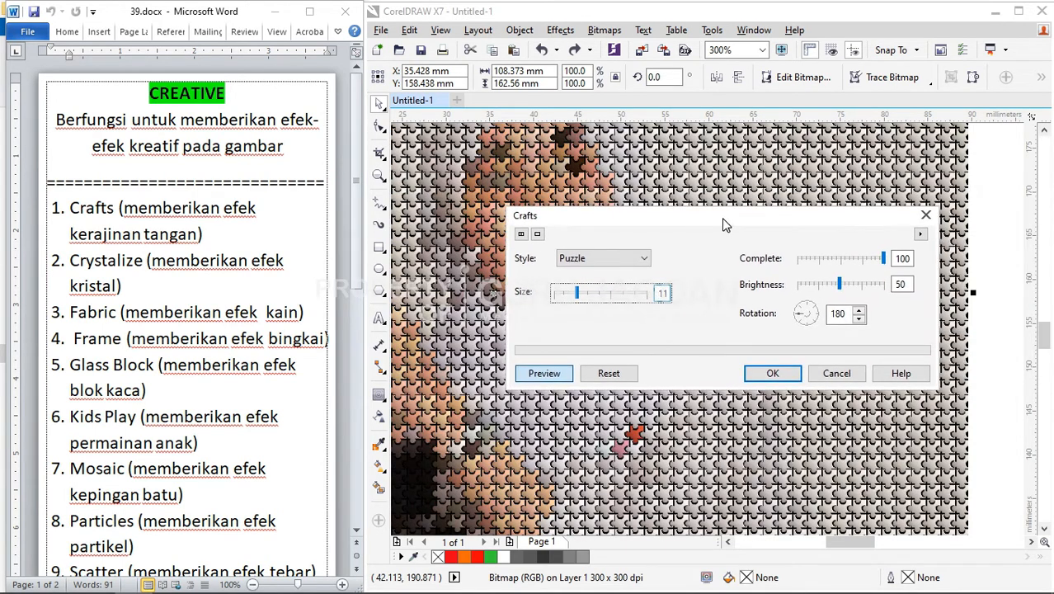
left_click(859, 259)
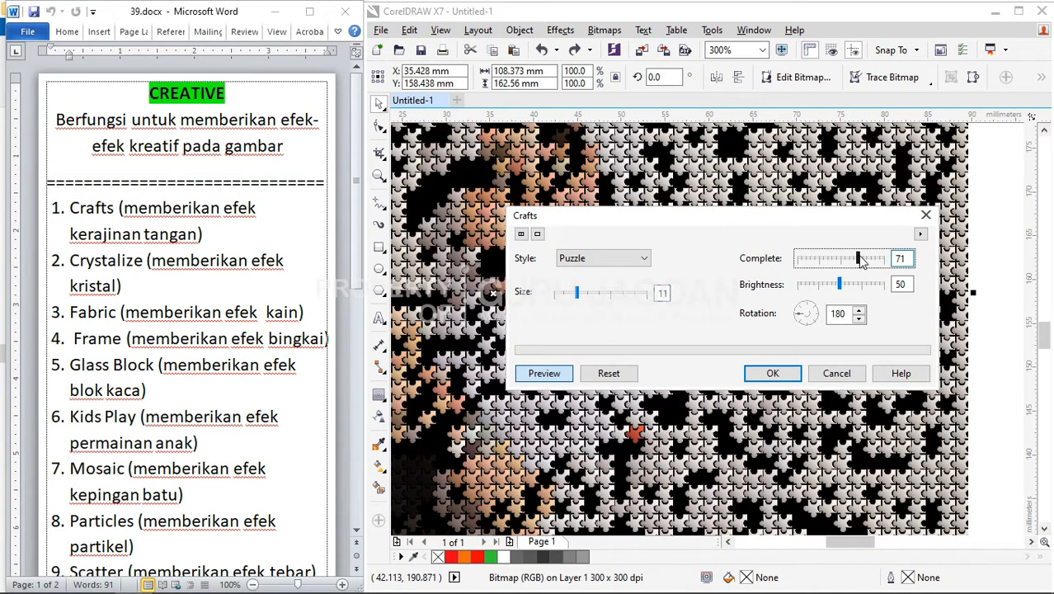
left_click_drag(668, 220, 623, 236)
left_click_drag(840, 273, 868, 274)
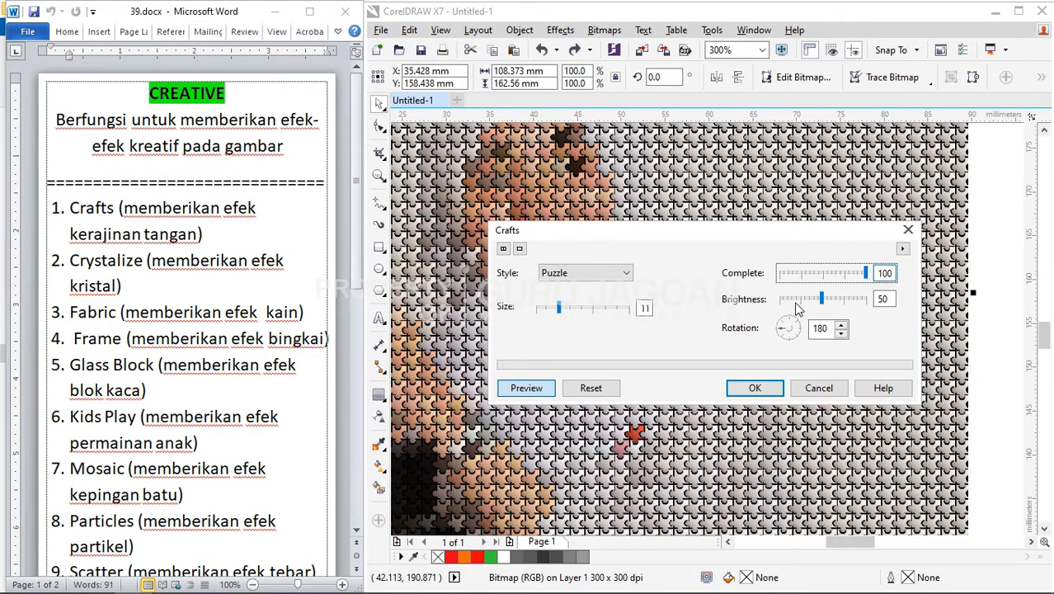
Step: Set the Crafts brightness to 79 and try puzzle piece sizes of 28 and 37
left_click_drag(823, 299, 851, 302)
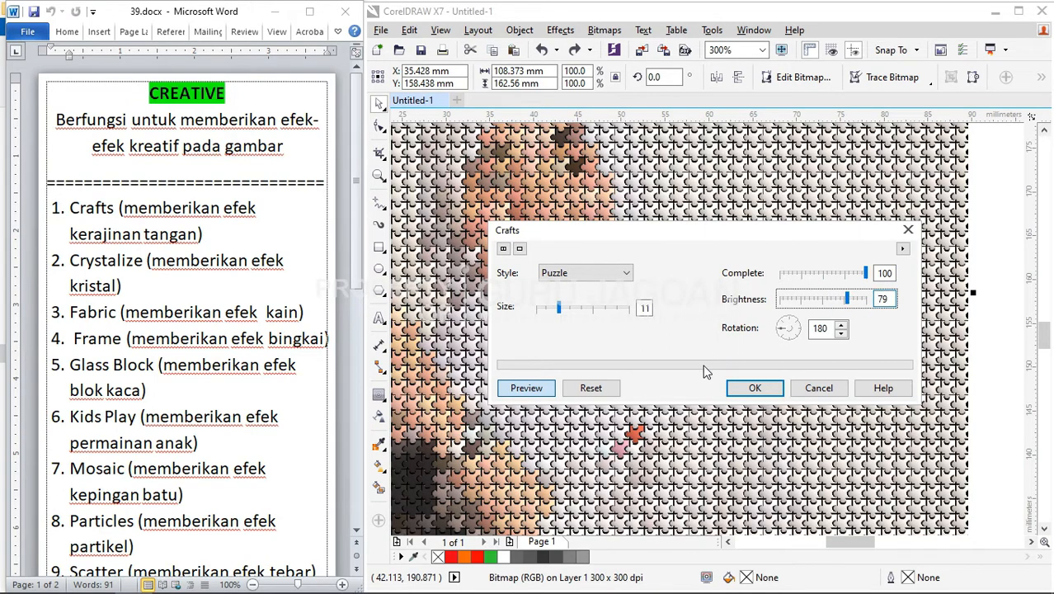
left_click_drag(560, 312, 603, 311)
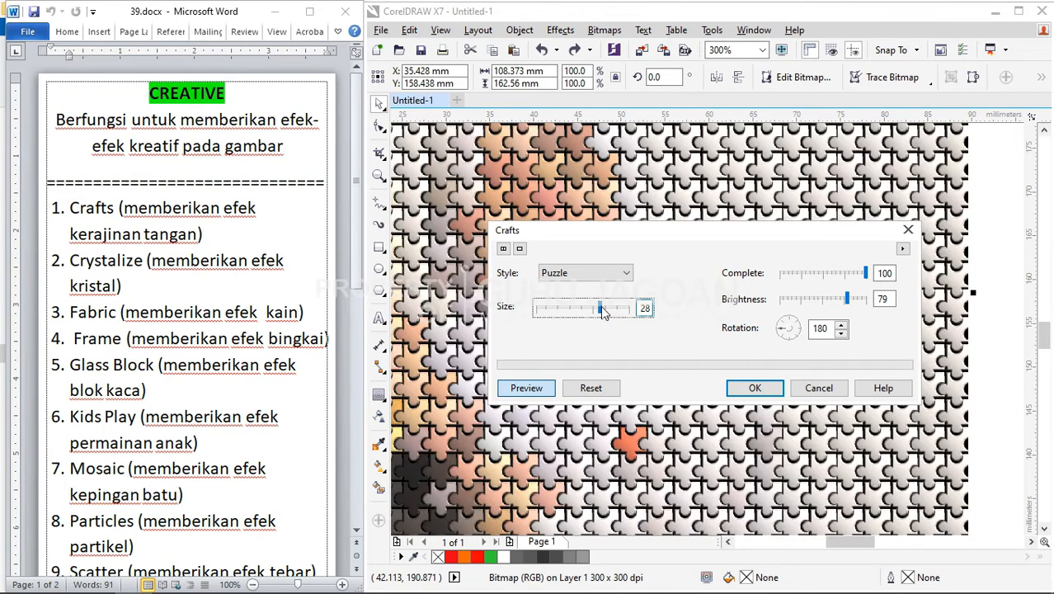
left_click(625, 310)
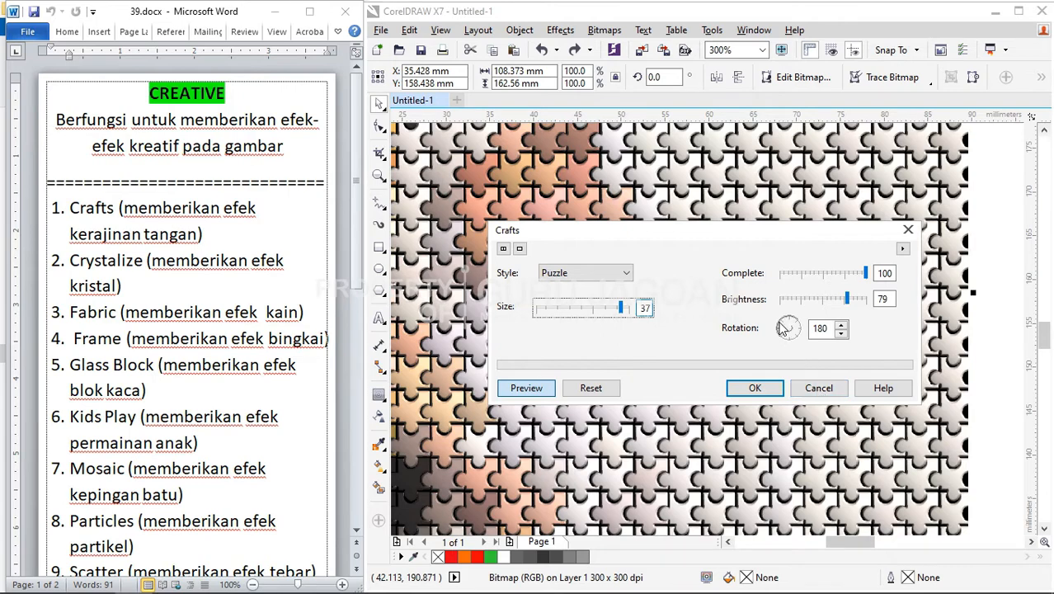
Step: Try Crafts rotations of 90, 0 and 270 degrees, return to 90, and discard the Crafts effect
left_click_drag(787, 330, 792, 338)
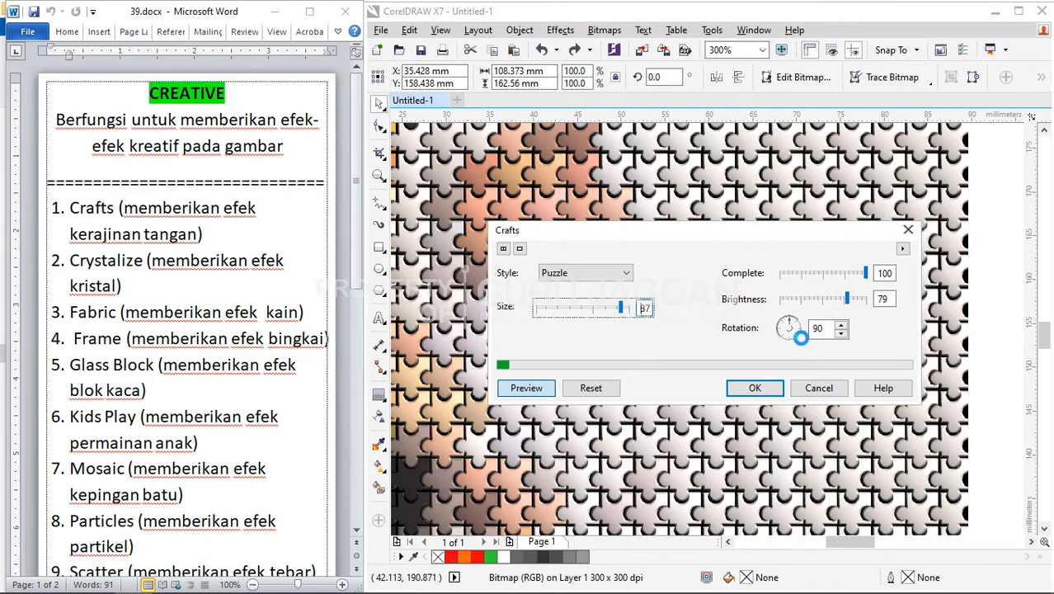
left_click(797, 332)
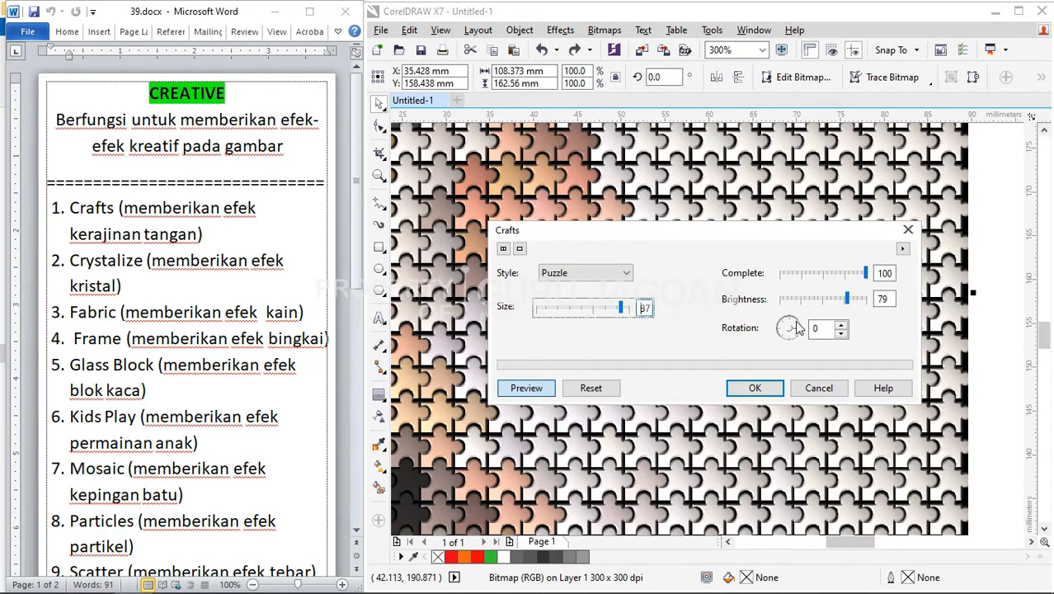
left_click(797, 330)
left_click(795, 330)
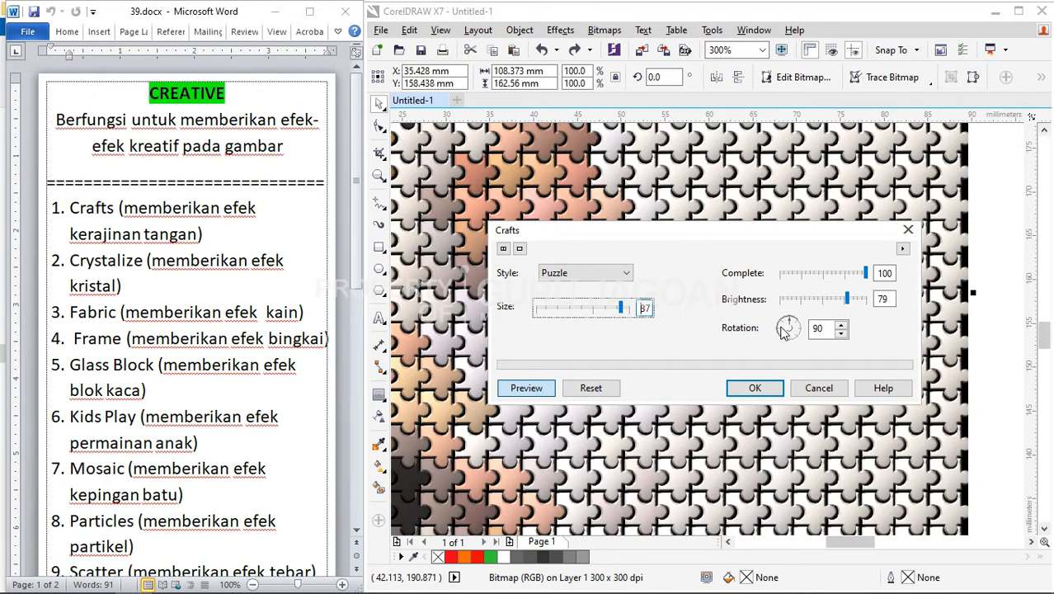
left_click(794, 324)
left_click(784, 330)
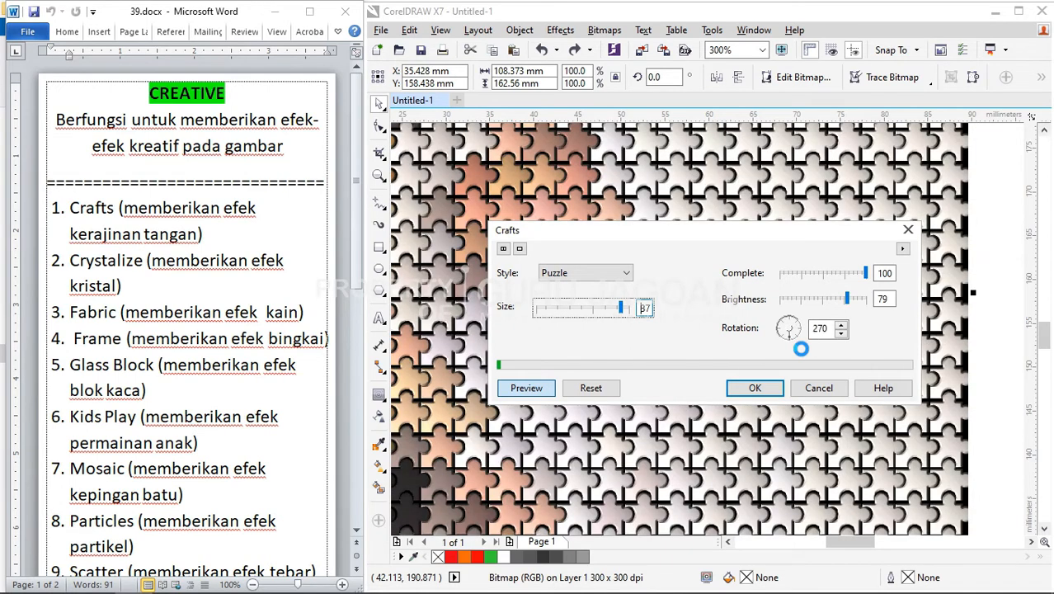
left_click(789, 323)
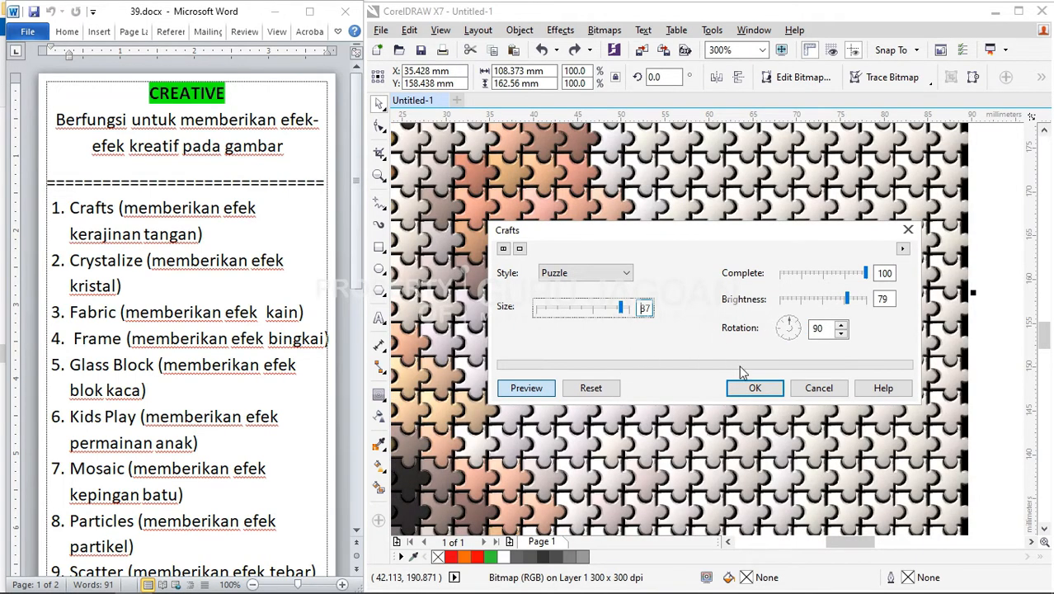
left_click(819, 388)
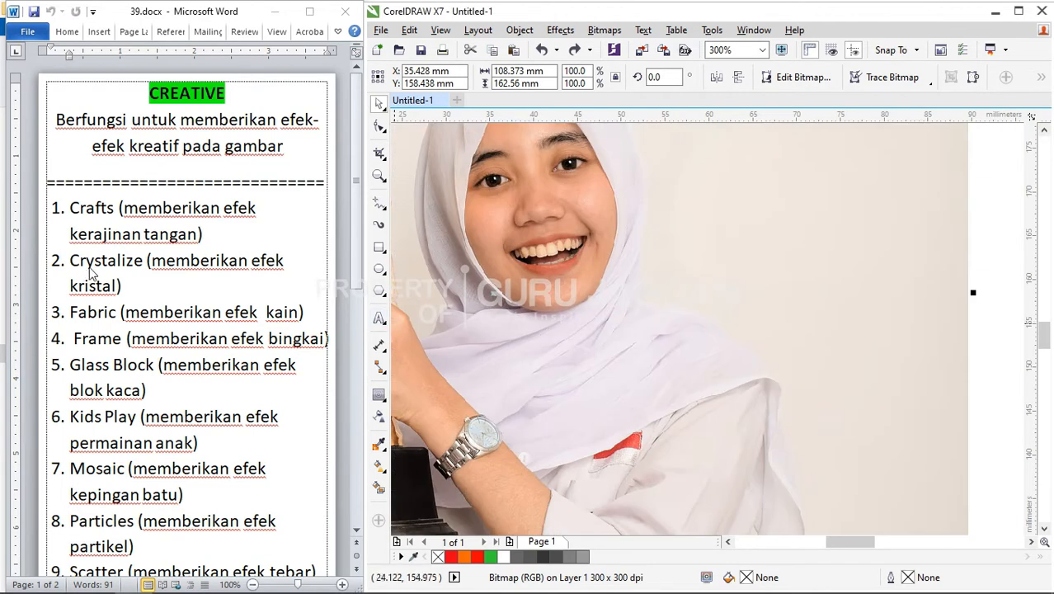
Step: Open the Creative Crystalize effect on the photo and try a crystal size of 1
left_click(599, 32)
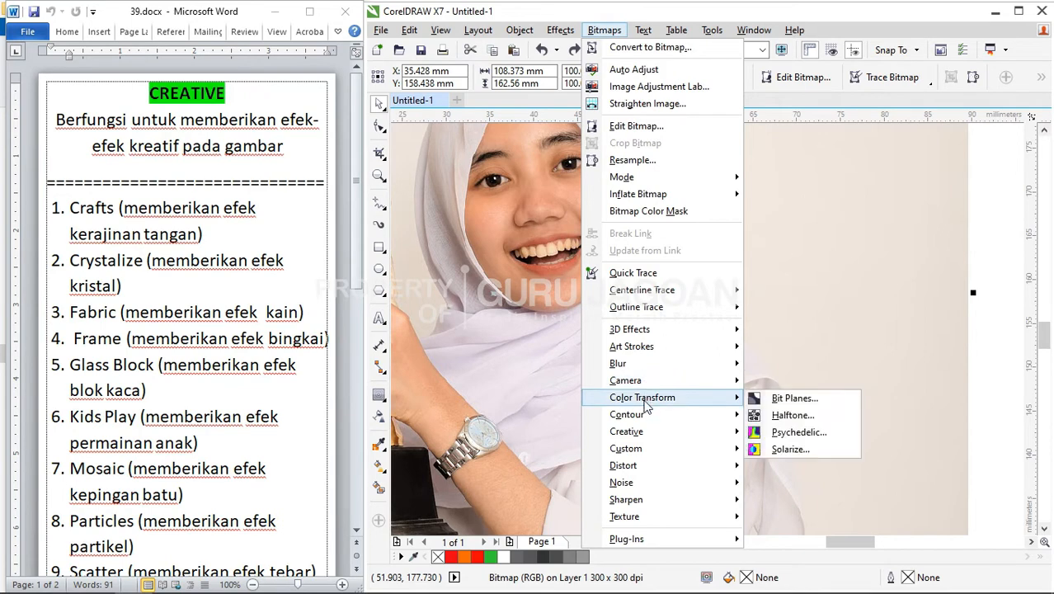
mouse_move(643, 436)
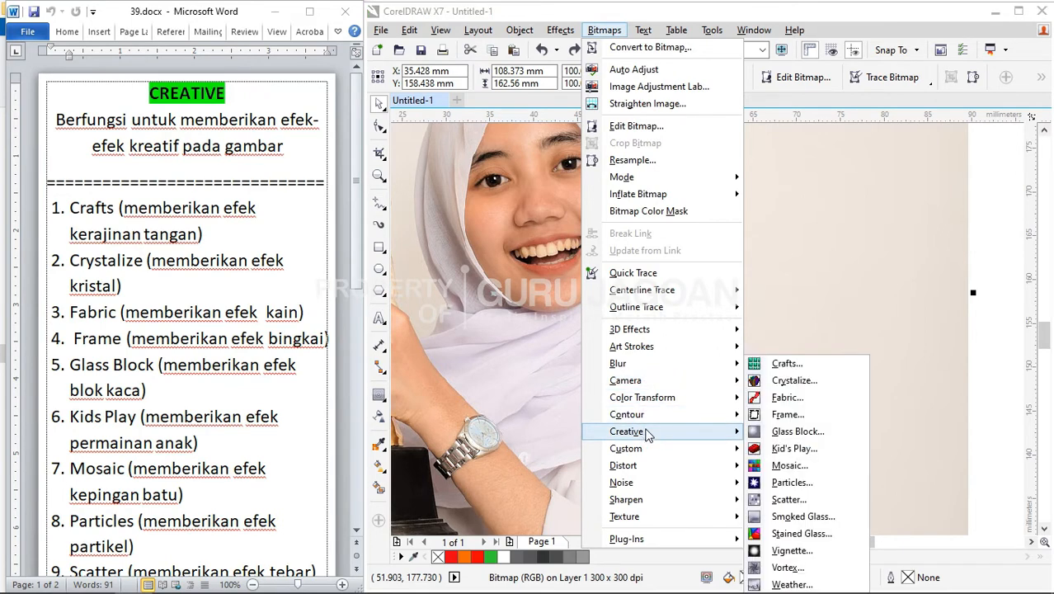
left_click(779, 380)
left_click_drag(678, 250, 795, 220)
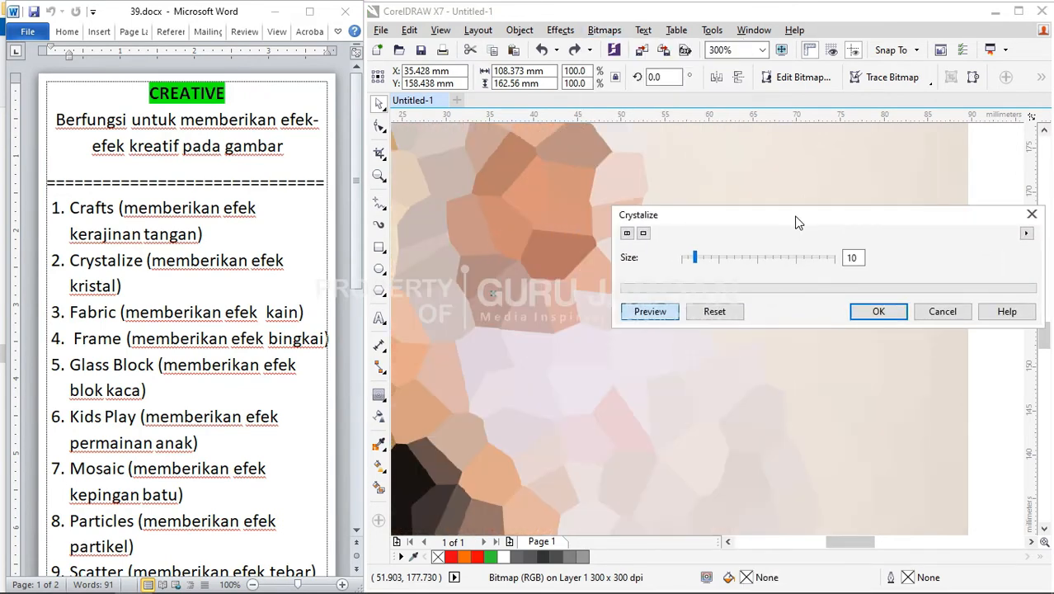
left_click(696, 259)
left_click_drag(695, 259, 681, 257)
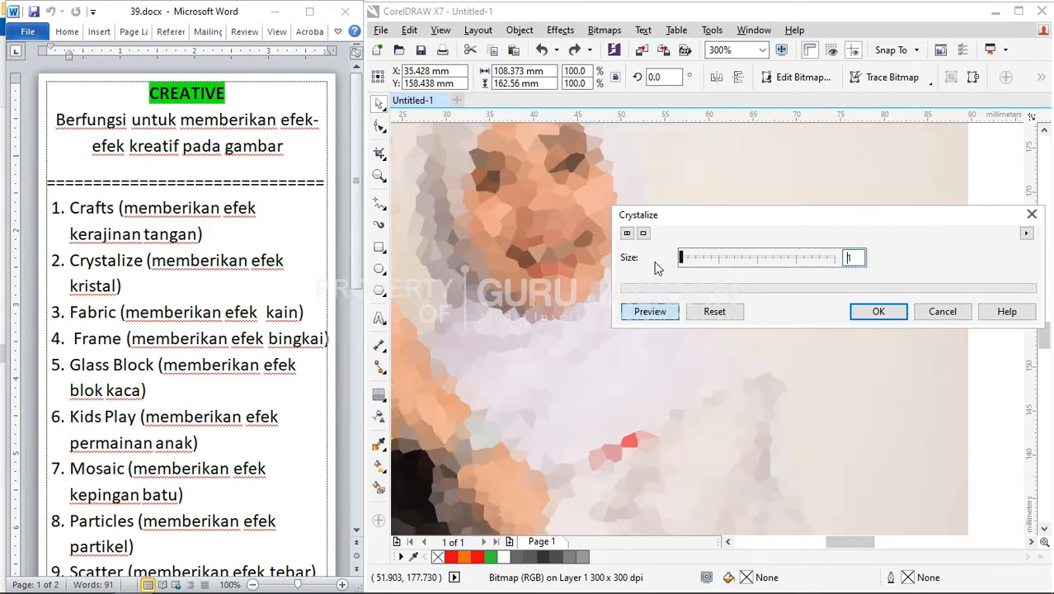
Step: Try Crystalize sizes of 65, 14 and 6, and discard the Crystalize effect
left_click(784, 260)
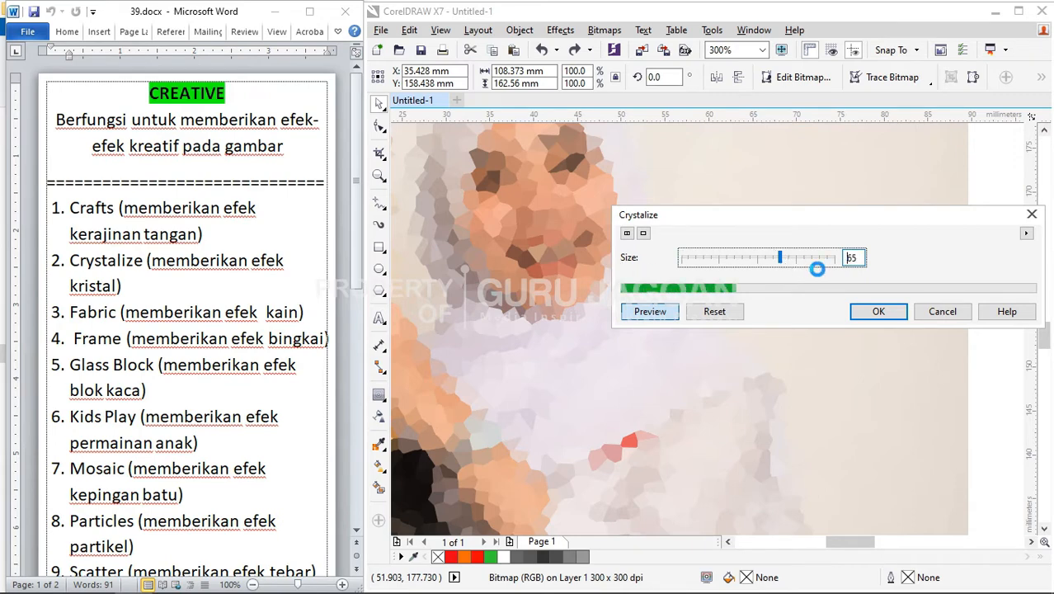
left_click(718, 261)
left_click(702, 261)
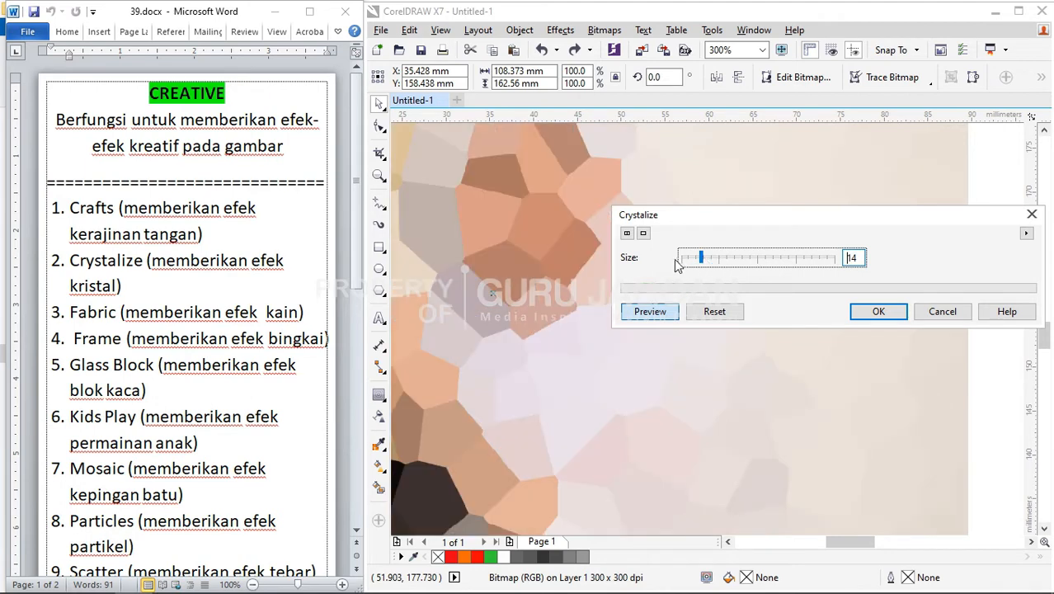
left_click(678, 260)
left_click(678, 260)
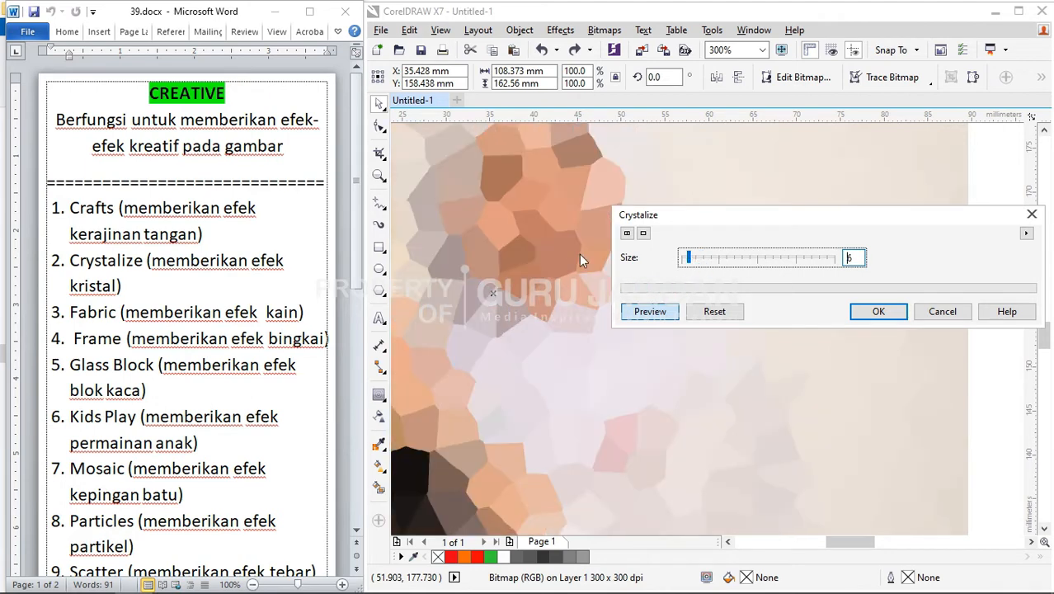
left_click(939, 312)
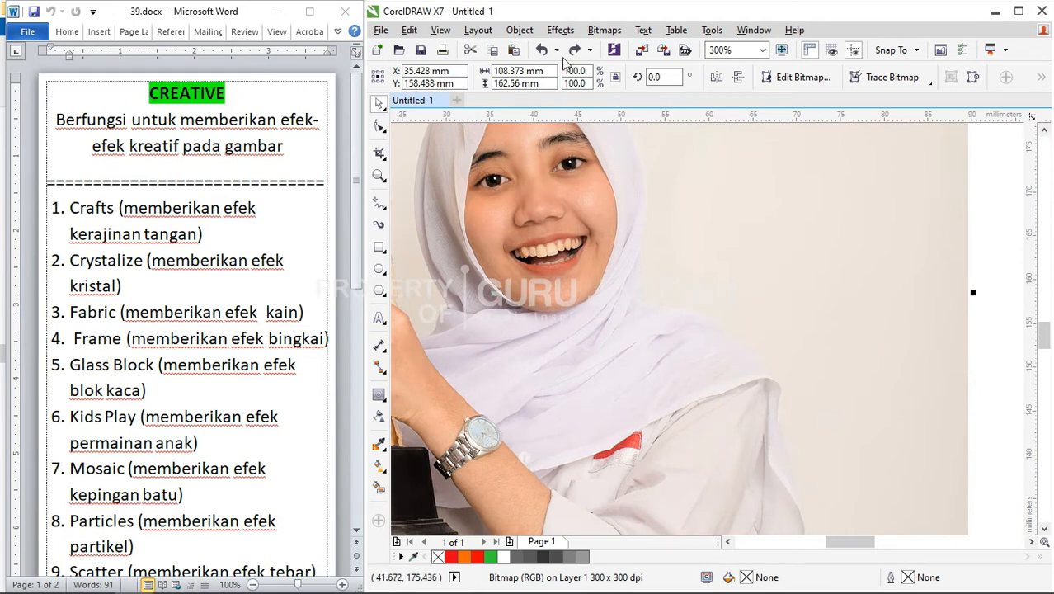
Step: Open the Creative Fabric effect on the photo and choose the Needlepoint style
left_click(608, 30)
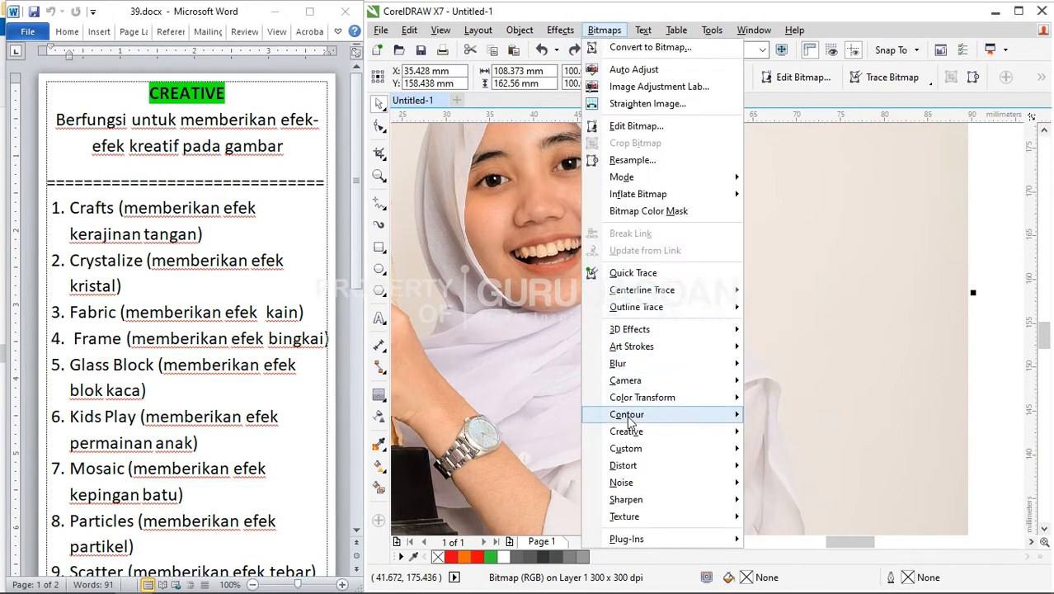
mouse_move(631, 432)
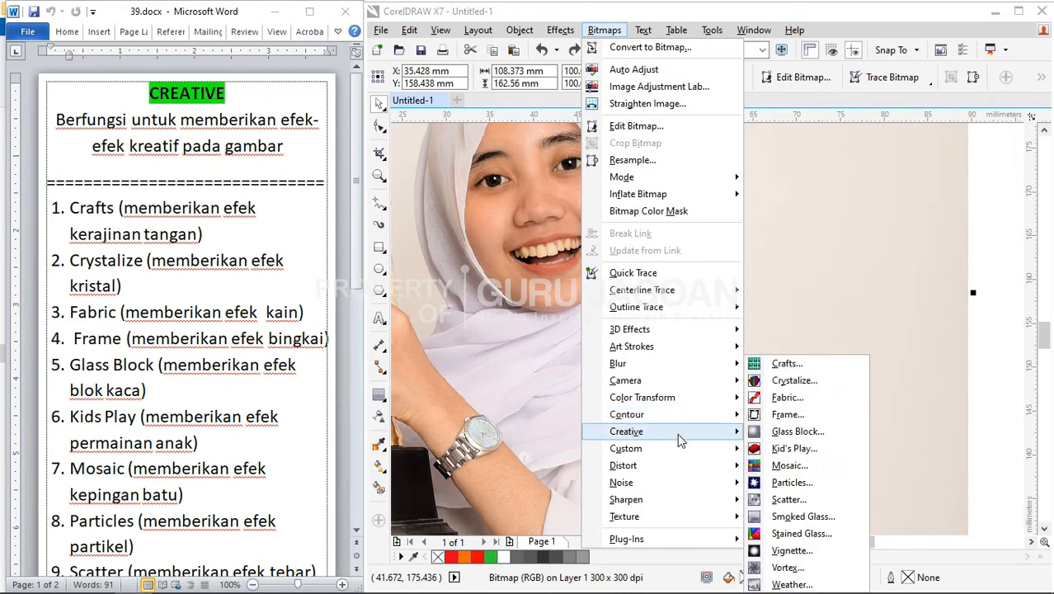
left_click(788, 398)
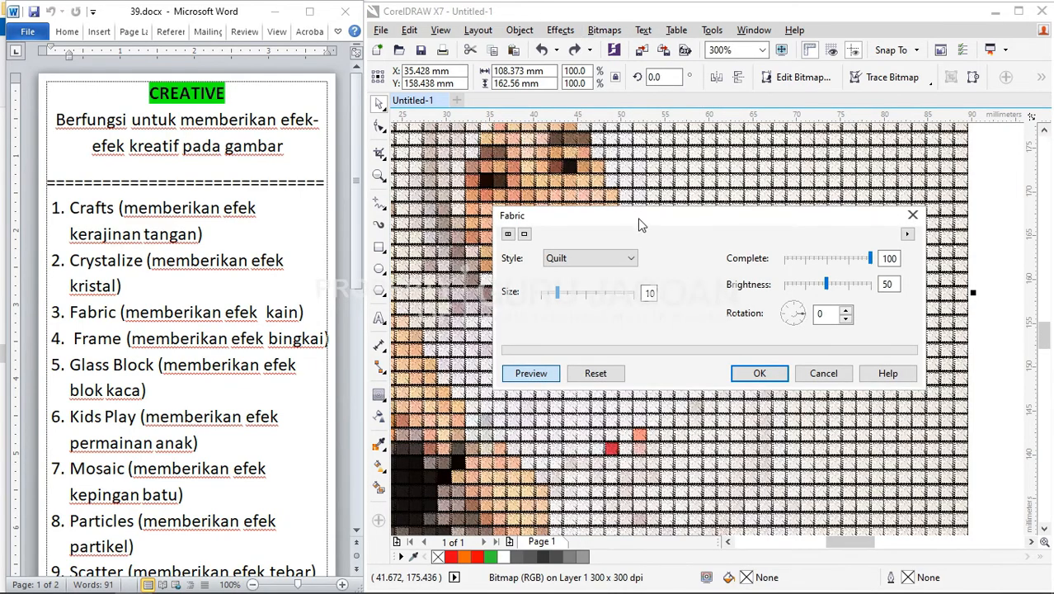
left_click_drag(638, 218, 720, 288)
left_click(663, 326)
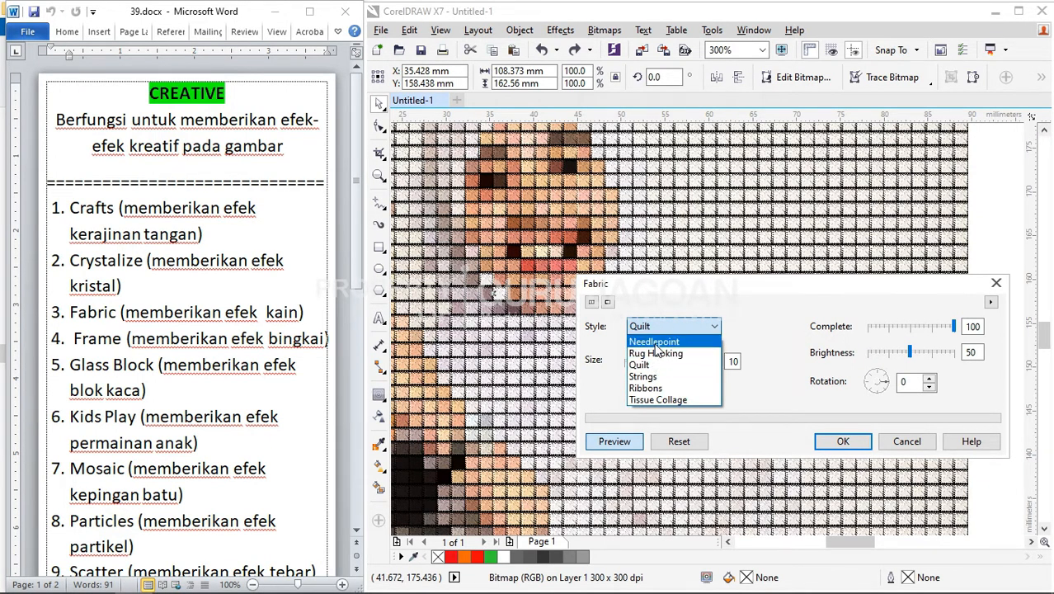
left_click(656, 343)
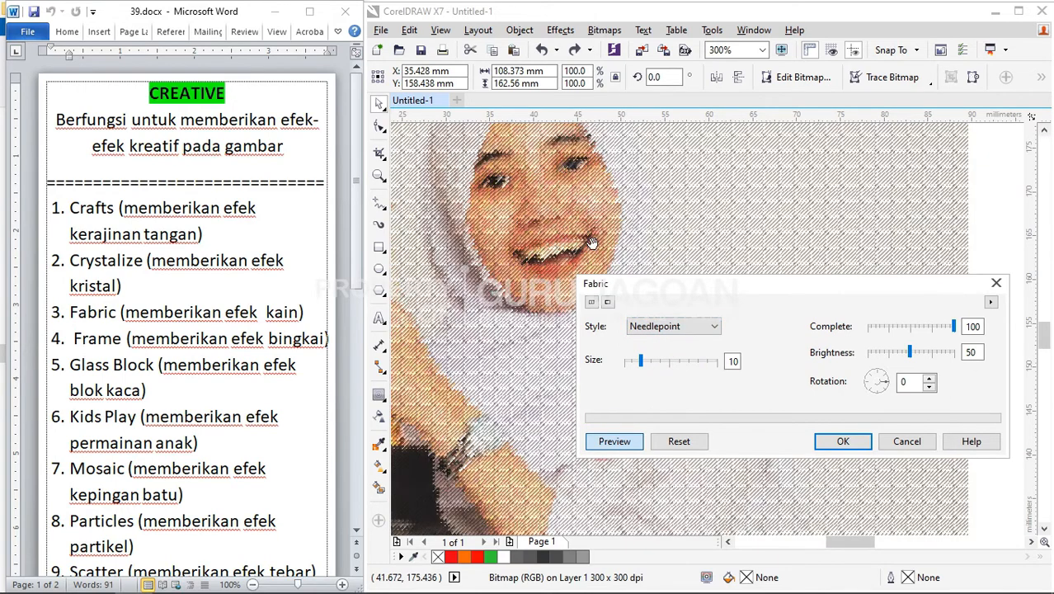
Step: Try Needlepoint fabric sizes of 26 and 32, and set the size to 23
left_click(672, 360)
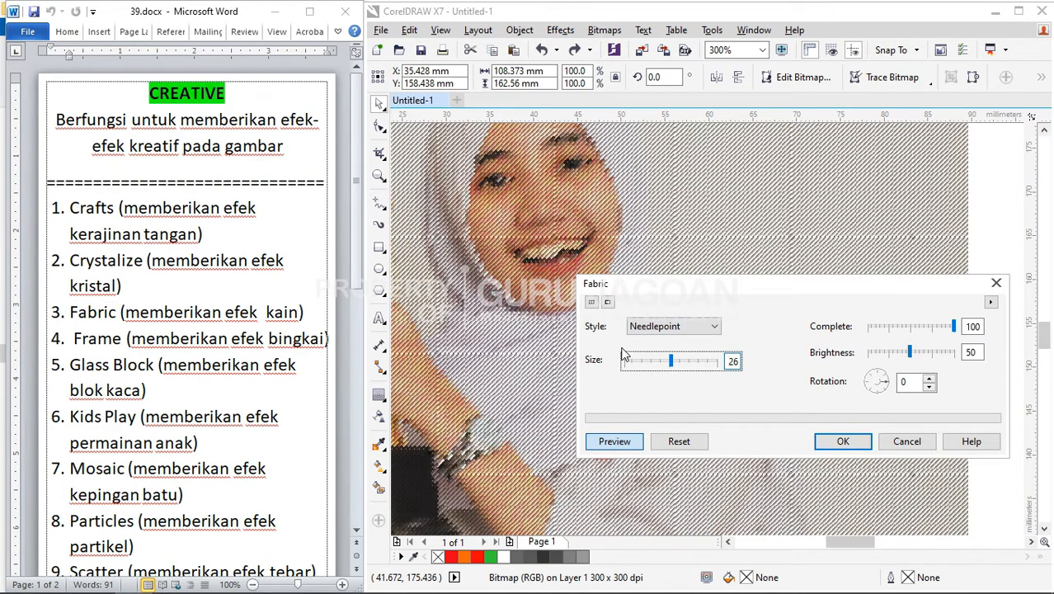
left_click(684, 364)
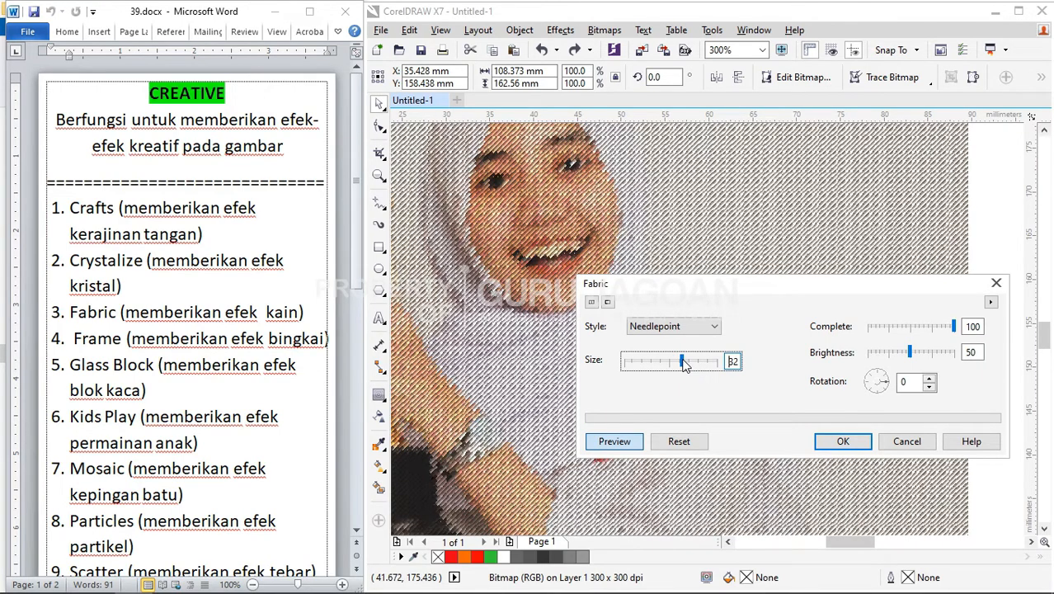
left_click(666, 360)
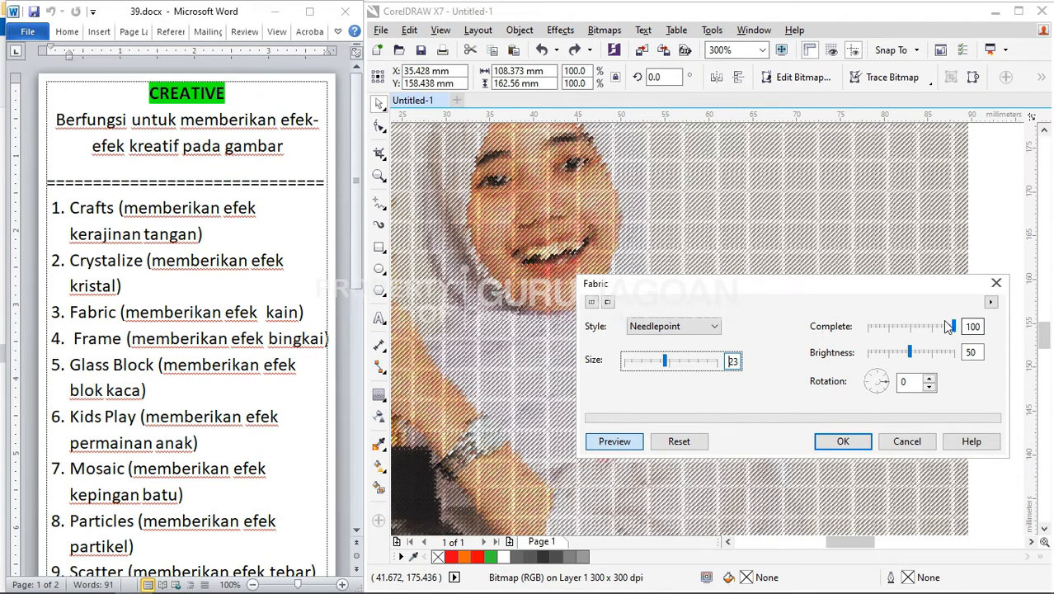
Step: Try Fabric Complete values of 61 and 68, restore it to 100, and set the brightness to 54
left_click_drag(952, 327, 920, 327)
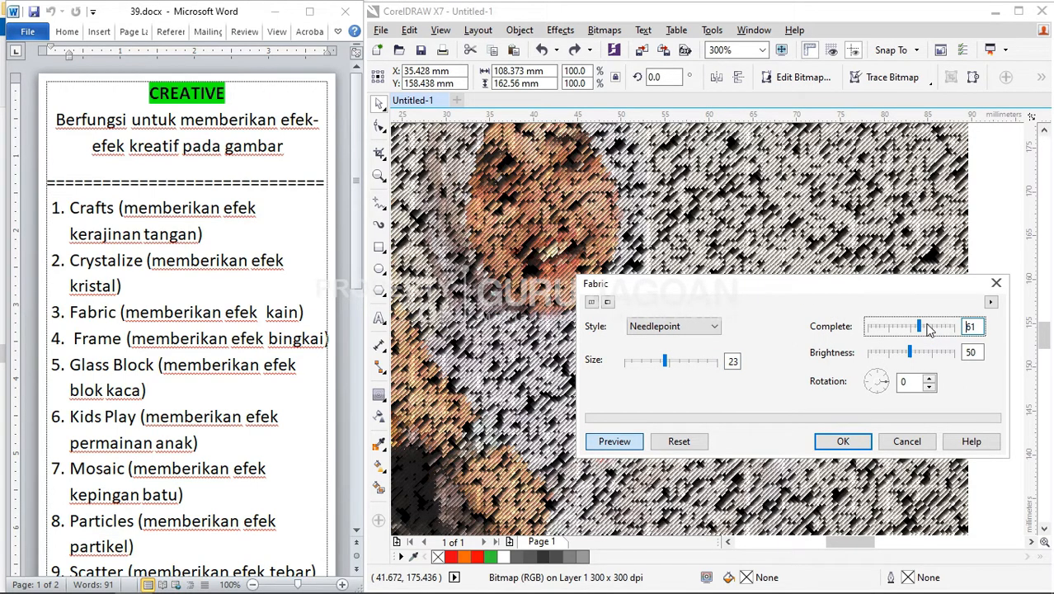
left_click(928, 326)
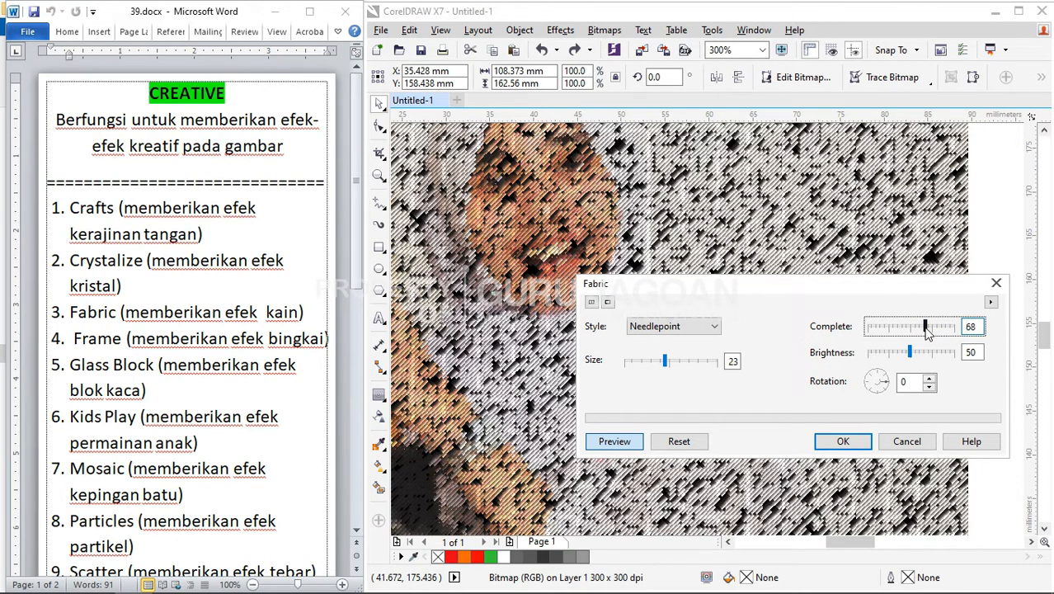
left_click_drag(927, 328, 915, 353)
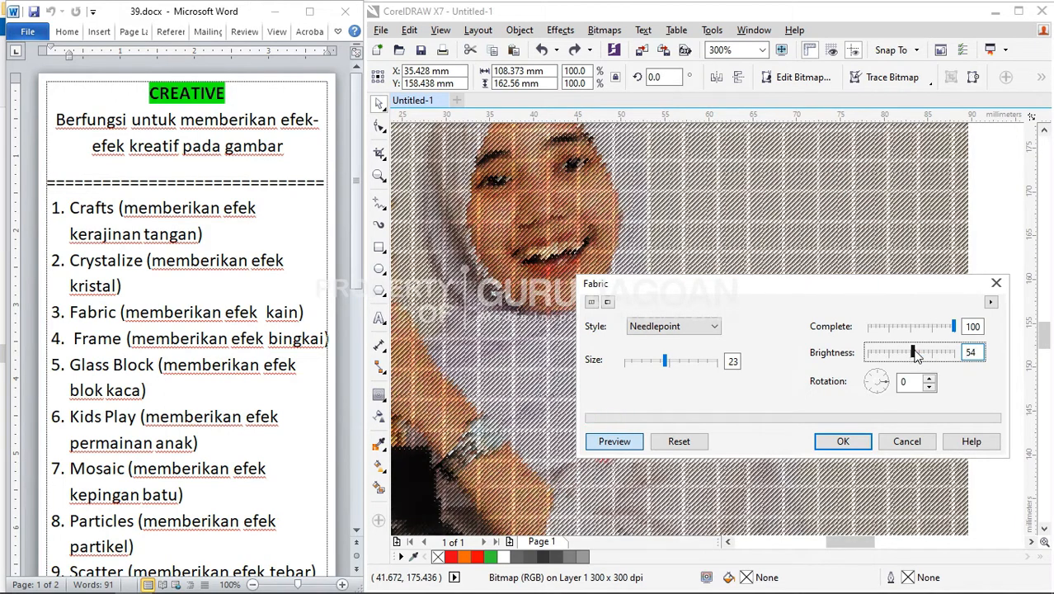
Step: Try a Fabric rotation of 135 degrees and discard the Fabric effect
mouse_move(876, 393)
left_mouse_down()
mouse_move(886, 394)
mouse_move(876, 381)
left_mouse_up()
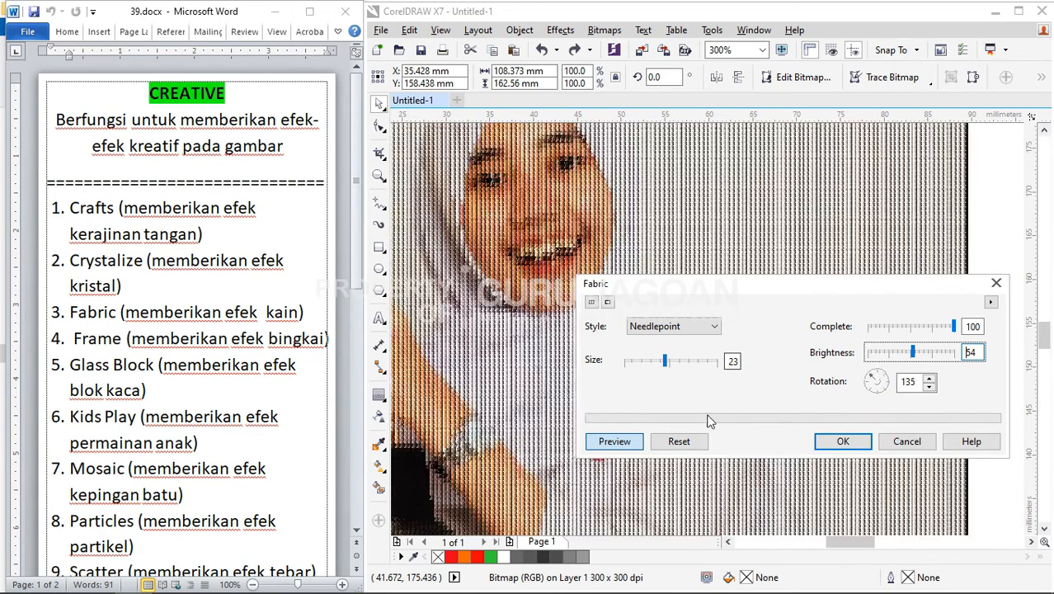
left_click(899, 444)
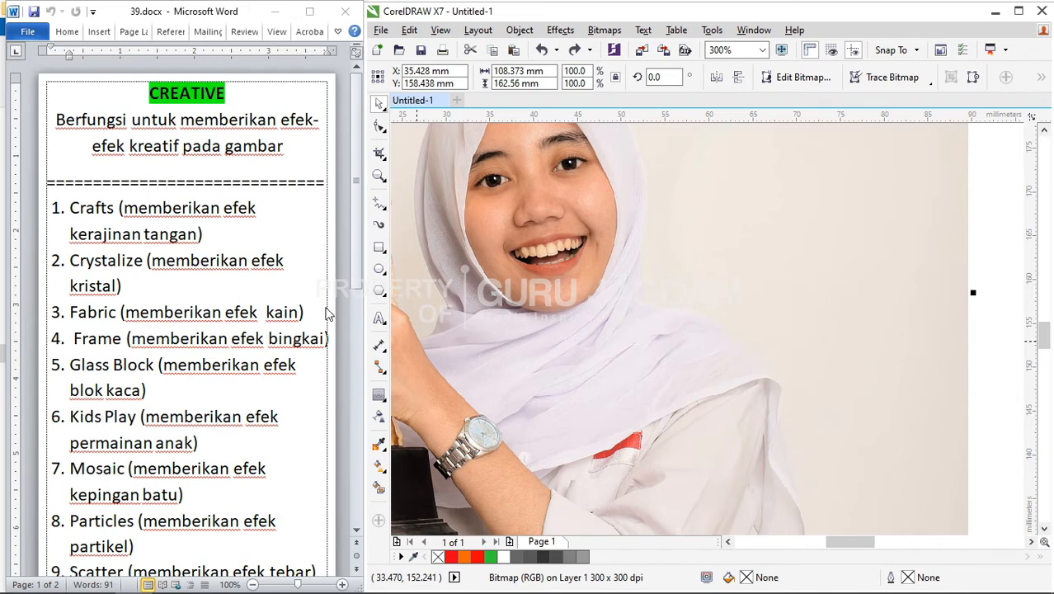
Step: Preview the Creative Frame effect on the whole photo with the Square_1.cpt frame, moving the dialog clear of the image
scroll(629, 275, "down", 2)
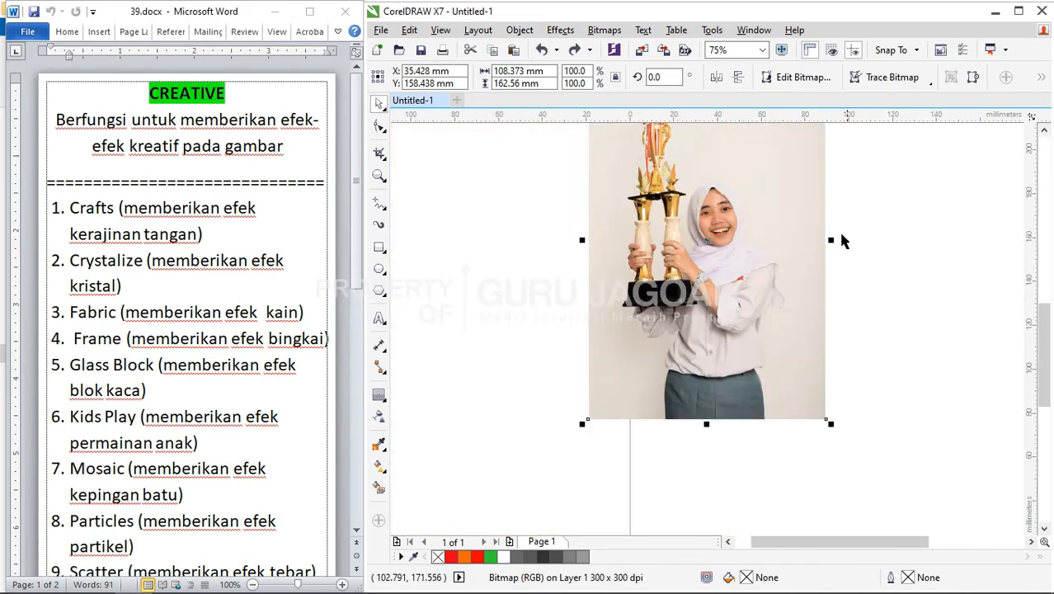
scroll(748, 179, "up", 2)
scroll(736, 204, "down", 2)
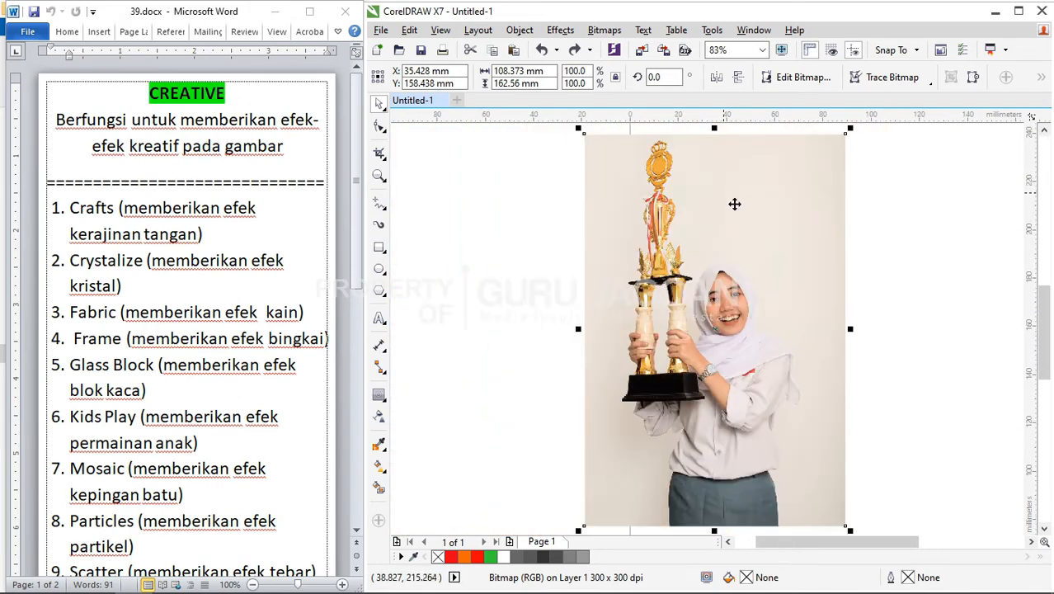
left_click(604, 30)
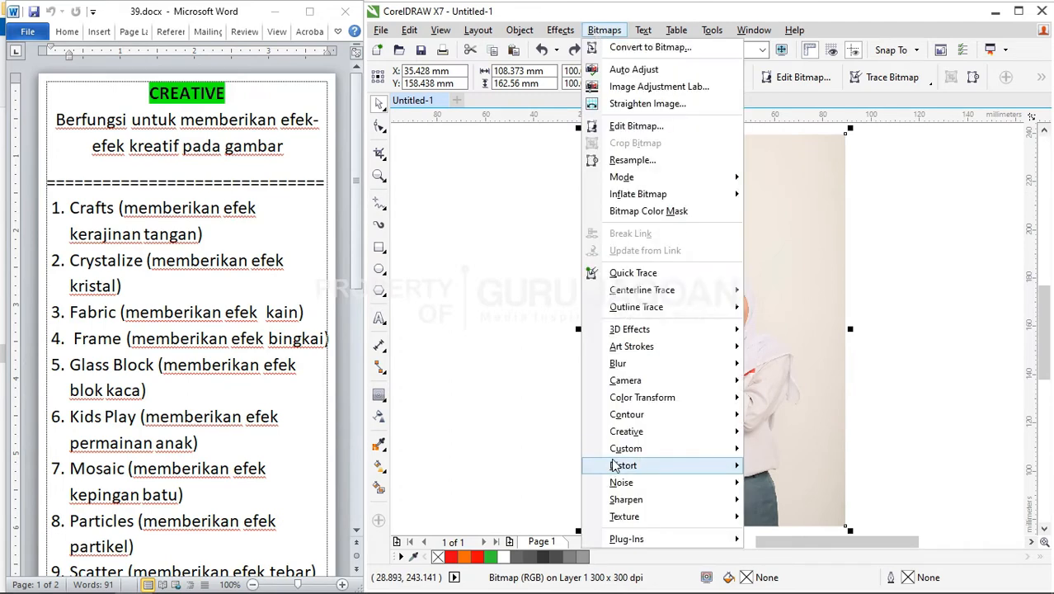
mouse_move(631, 430)
left_click(797, 418)
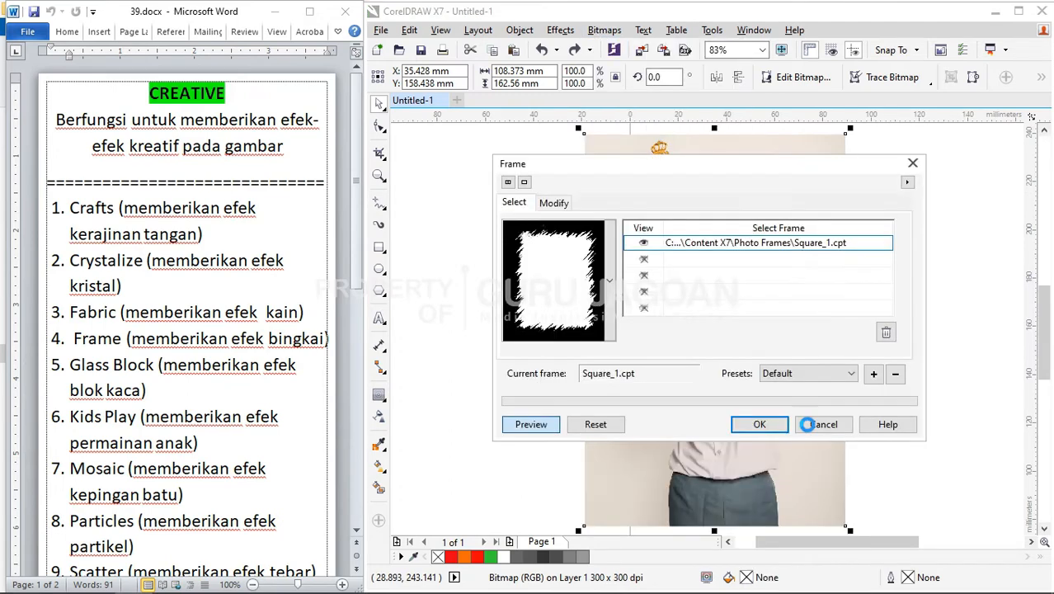
left_click_drag(683, 169, 312, 205)
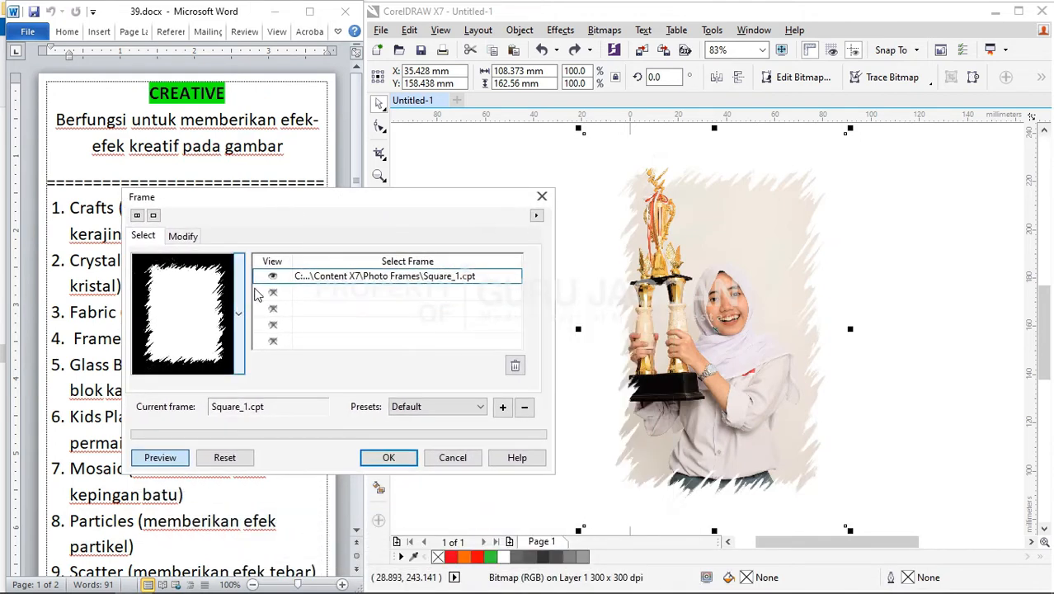
Step: Look through the frame's modification settings, and switch the Square_1.cpt frame's visibility off and back on
left_click(182, 237)
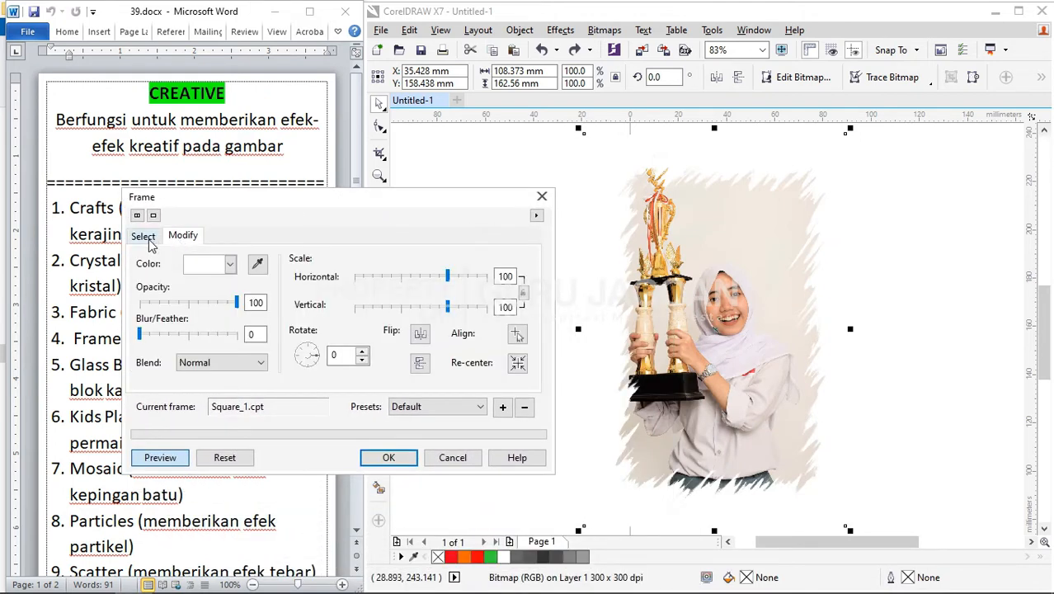
left_click(144, 237)
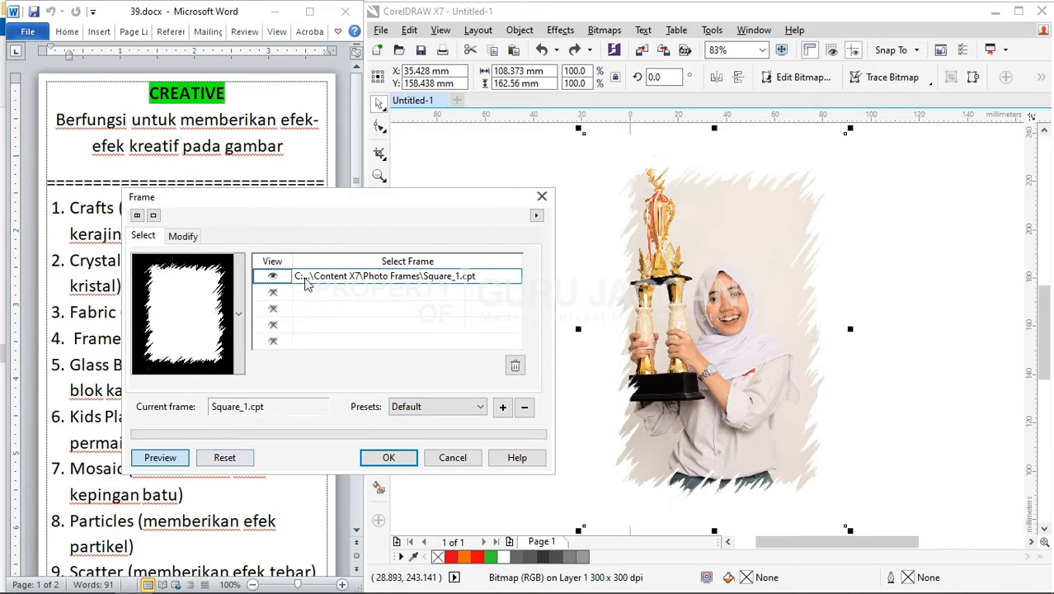
left_click(301, 293)
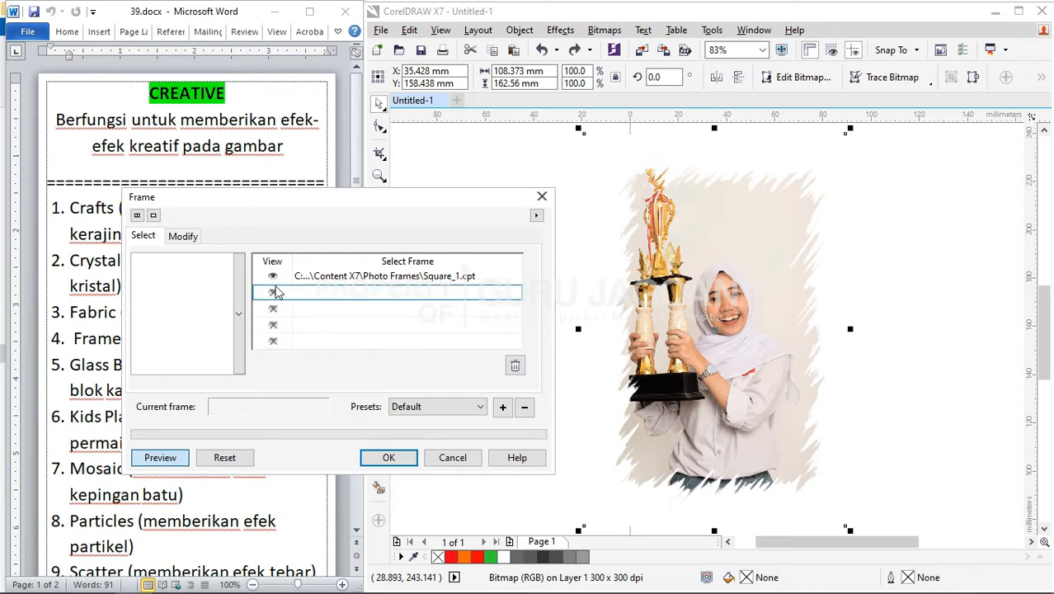
left_click(273, 278)
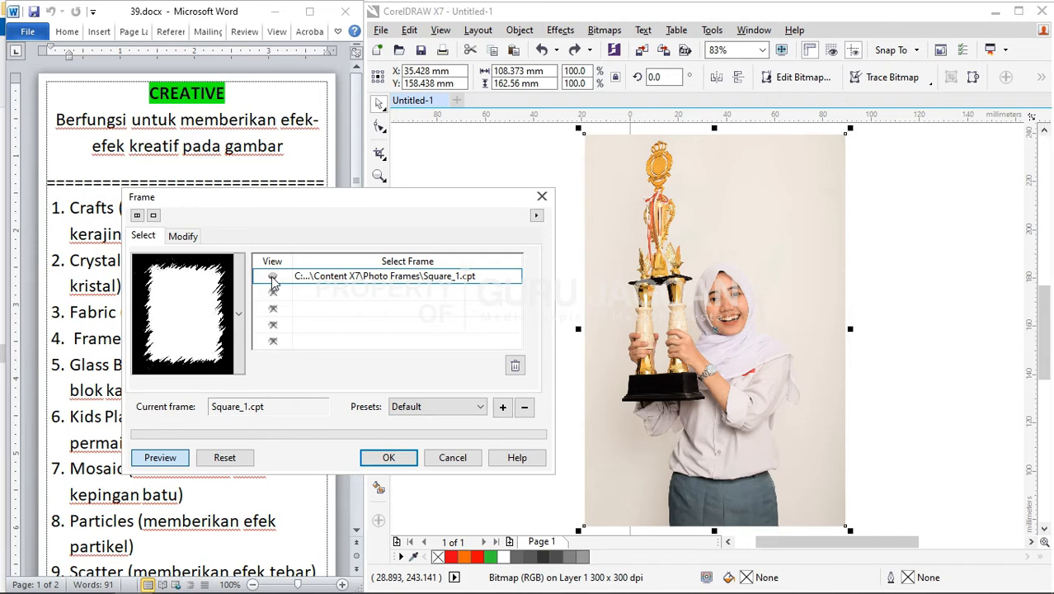
left_click(272, 278)
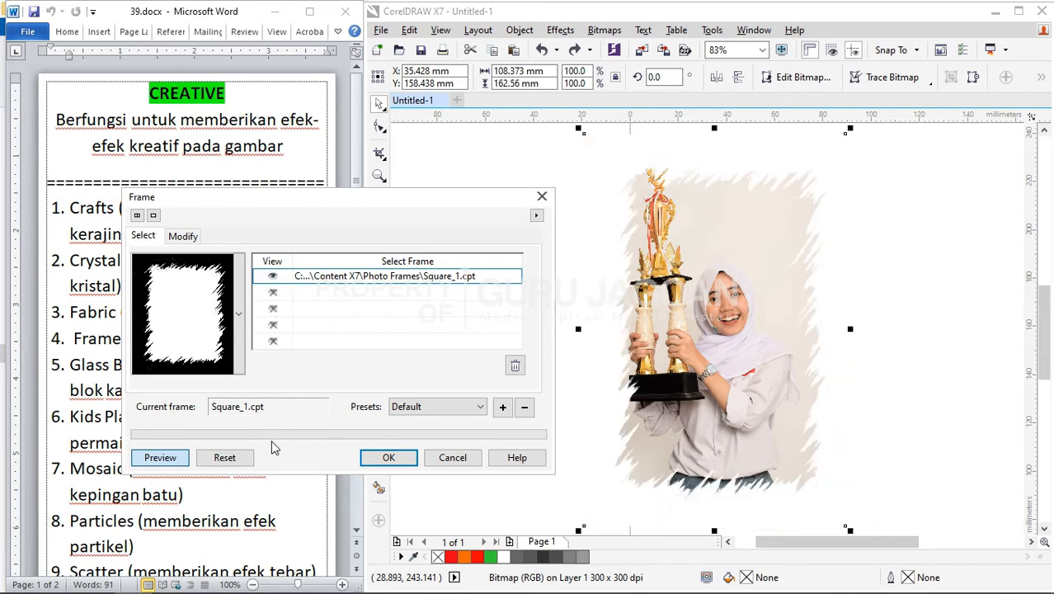
Step: Check the available Frame presets, reselect the Square_1.cpt frame, and discard the Frame effect
left_click(461, 407)
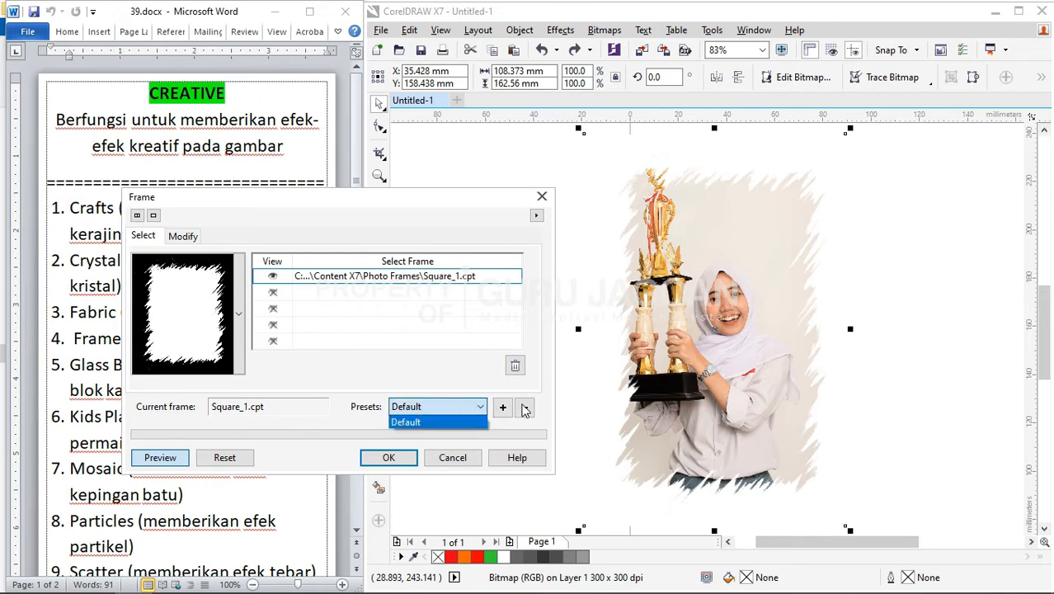
left_click(502, 396)
left_click(371, 310)
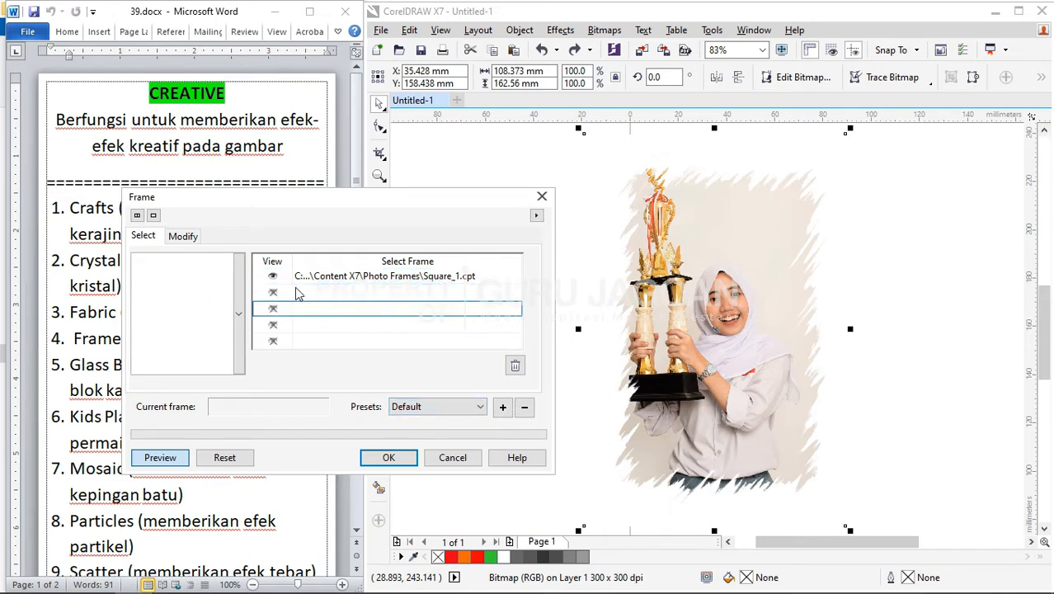
left_click(322, 279)
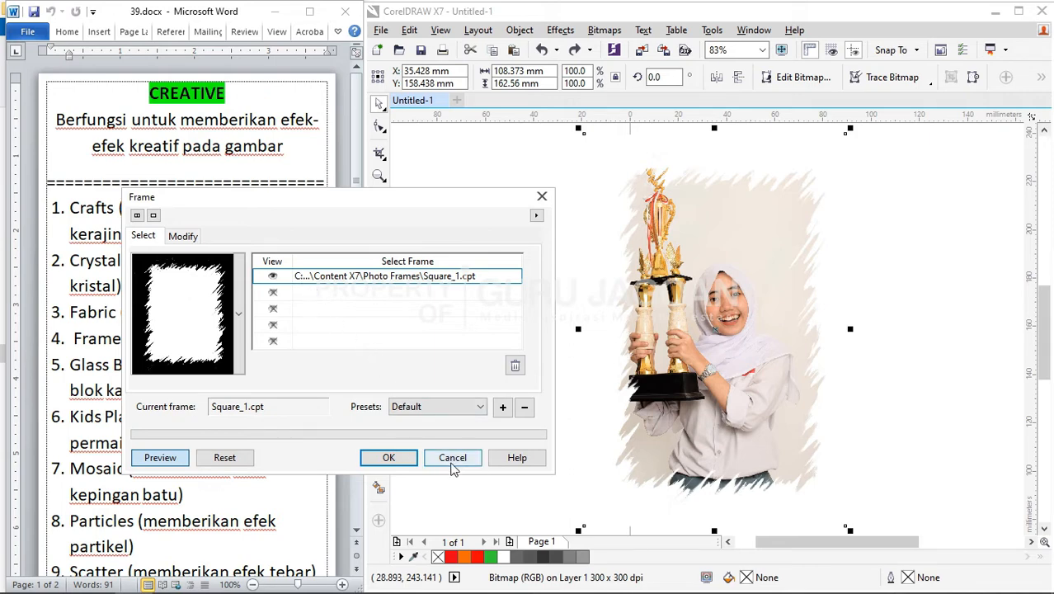
left_click(452, 463)
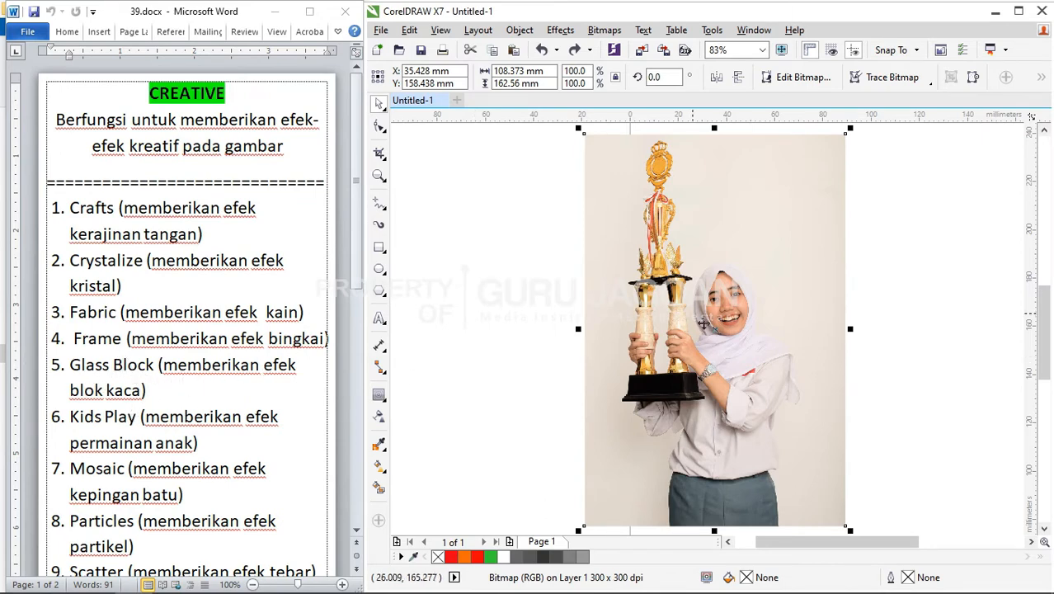
Step: Preview the Creative Glass Block effect on the enlarged photo, with the preview centred on the face and the dialog clear of it
scroll(726, 297, "up", 3)
left_click(604, 30)
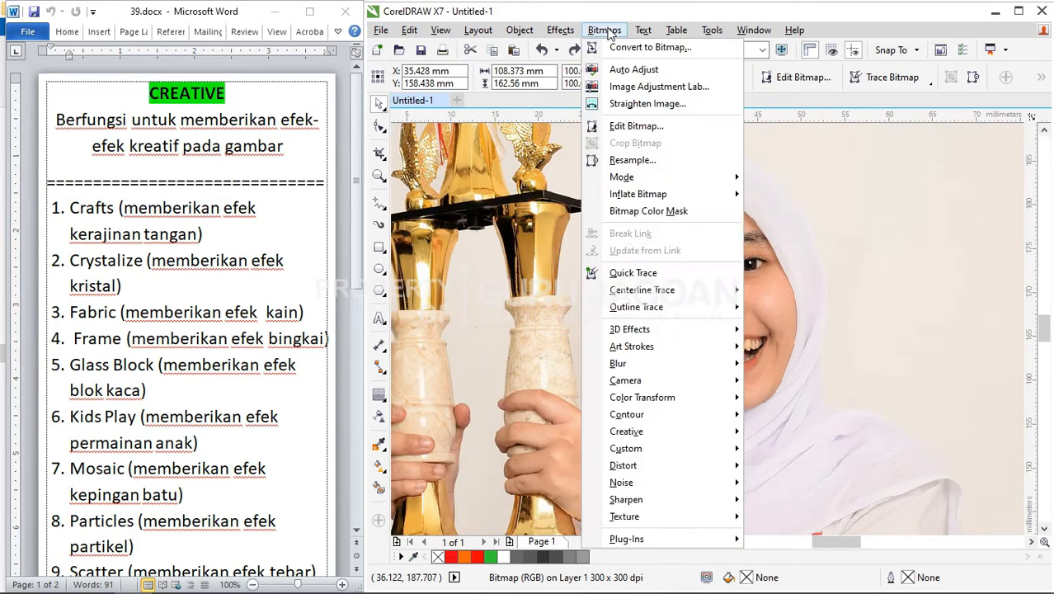
mouse_move(642, 433)
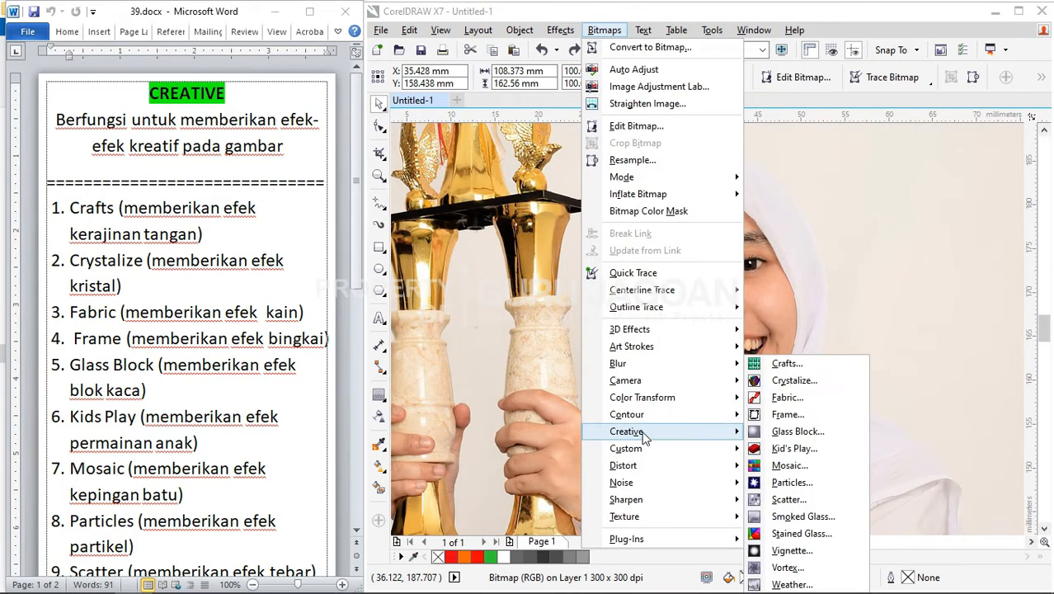
left_click(790, 432)
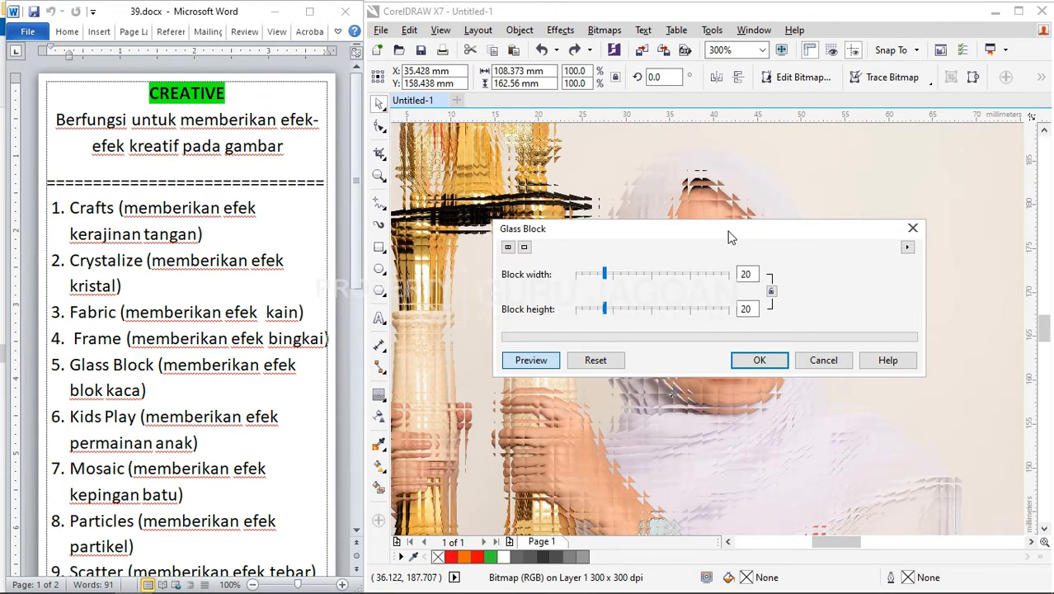
left_click_drag(727, 235, 547, 289)
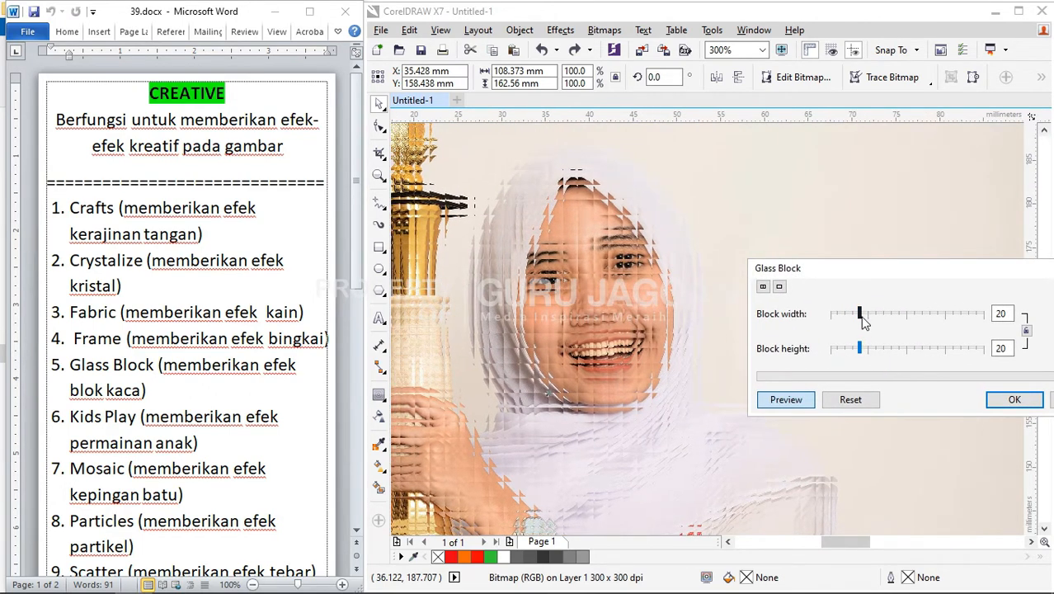
Step: Try a Glass Block width of 58 and height of 70, and discard the Glass Block effect
left_click_drag(861, 315, 891, 314)
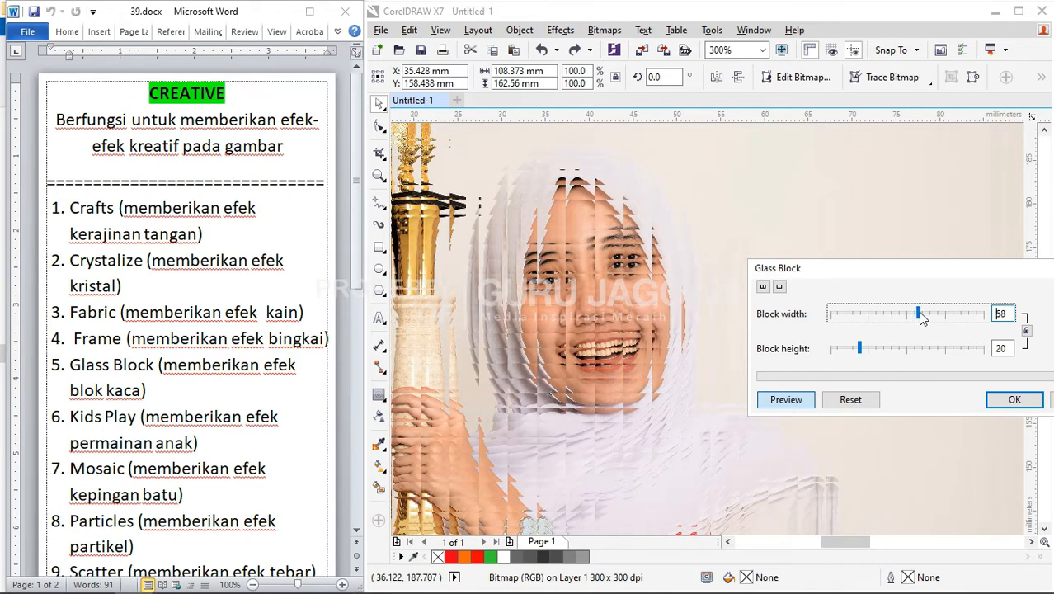
left_click(942, 350)
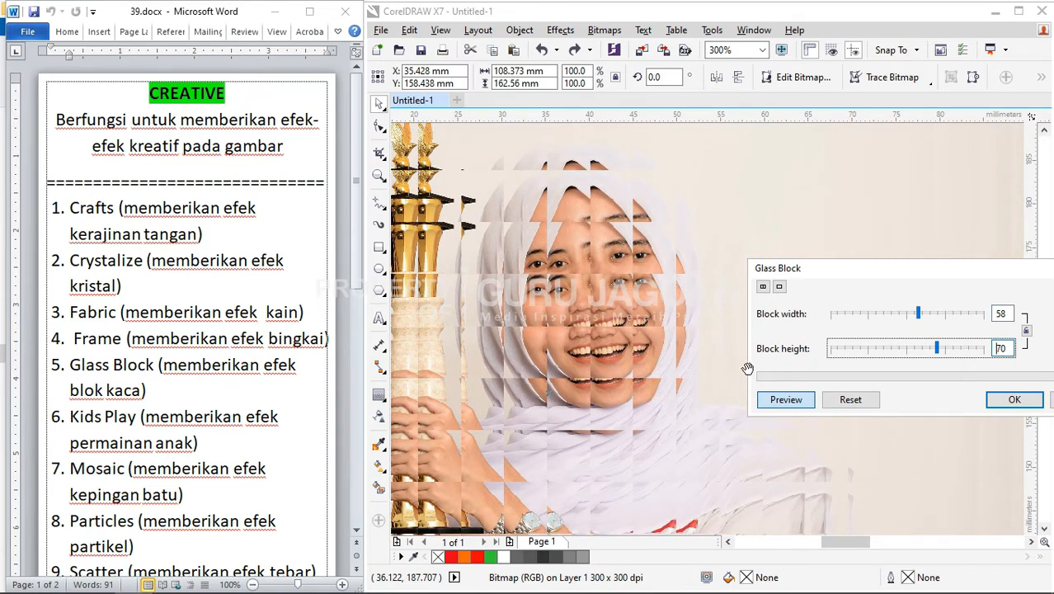
left_click_drag(841, 268, 707, 222)
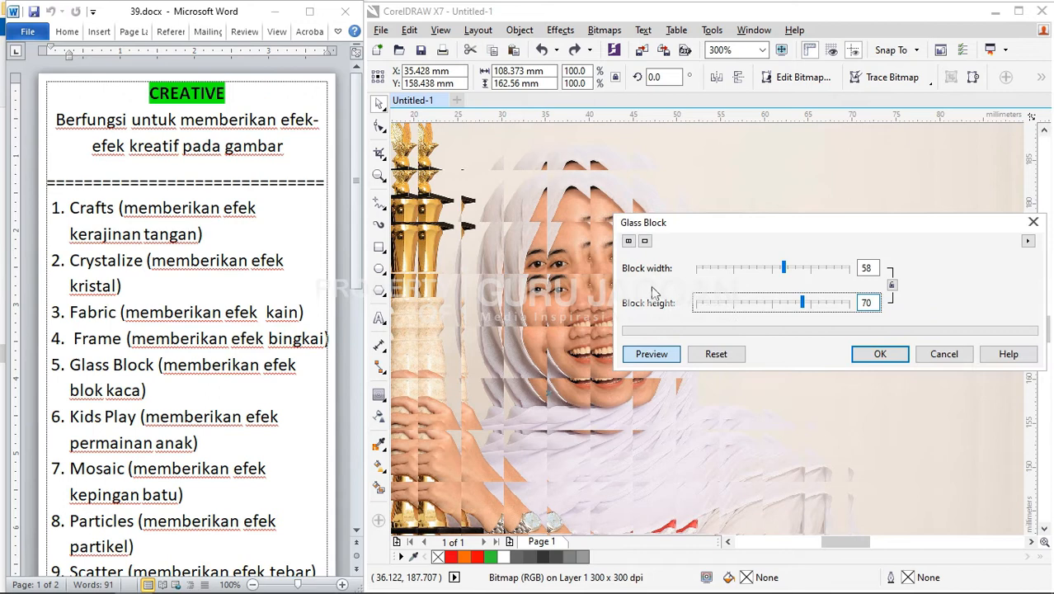
left_click(949, 358)
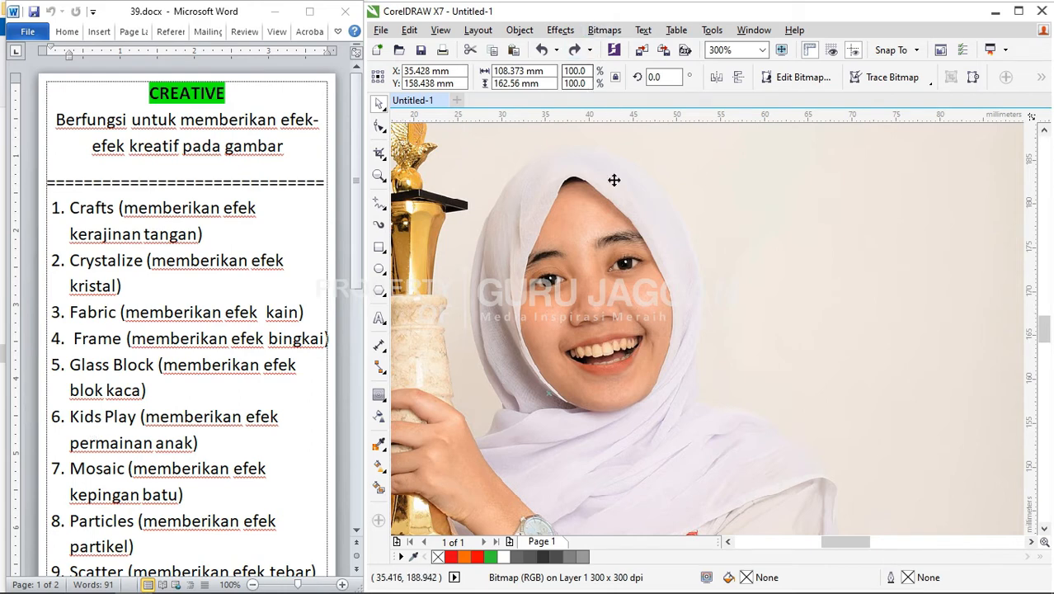
Step: Preview the Creative Kid's Play effect with the Lite Pegs and Building Blocks games, and return to Lite Pegs
left_click(605, 29)
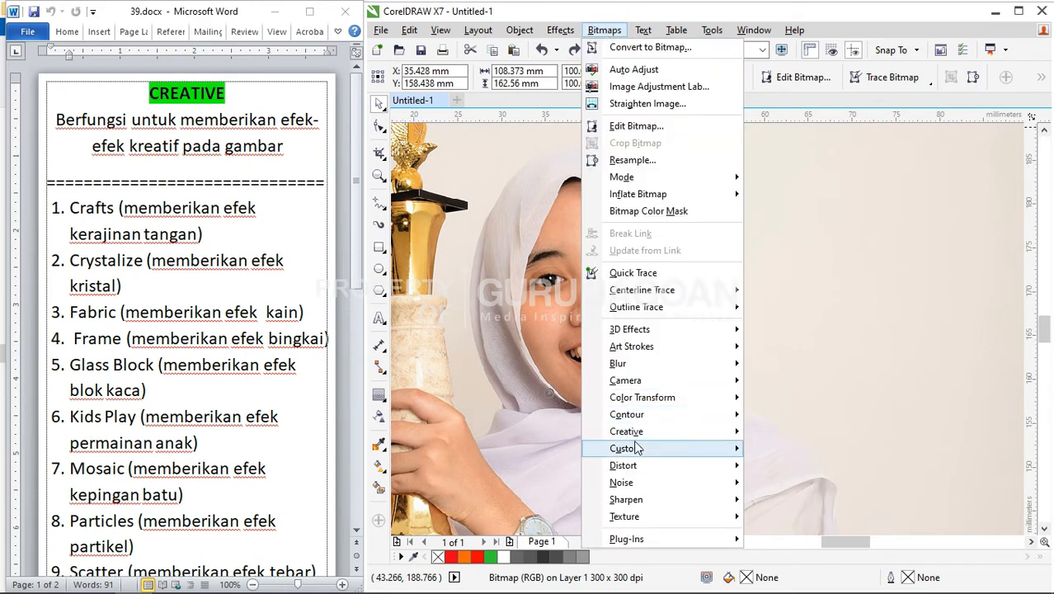
mouse_move(634, 435)
left_click(796, 448)
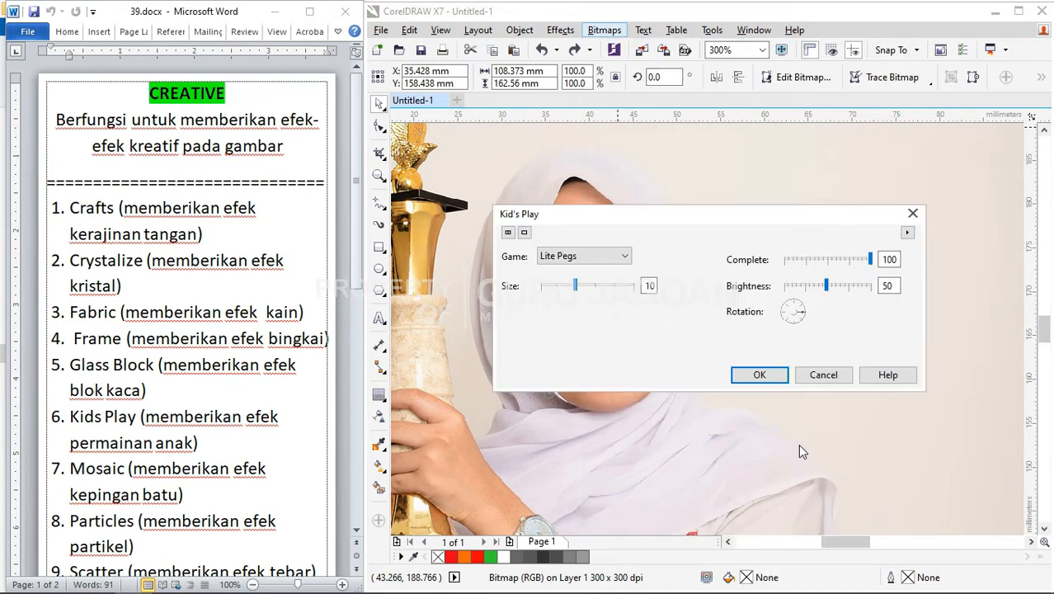
left_click(620, 257)
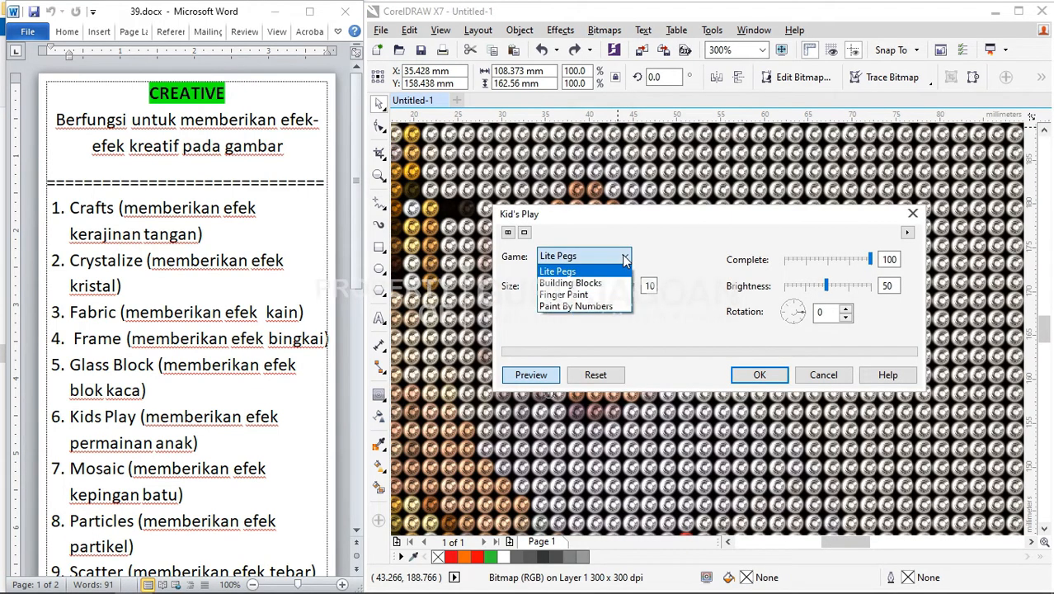
left_click(600, 283)
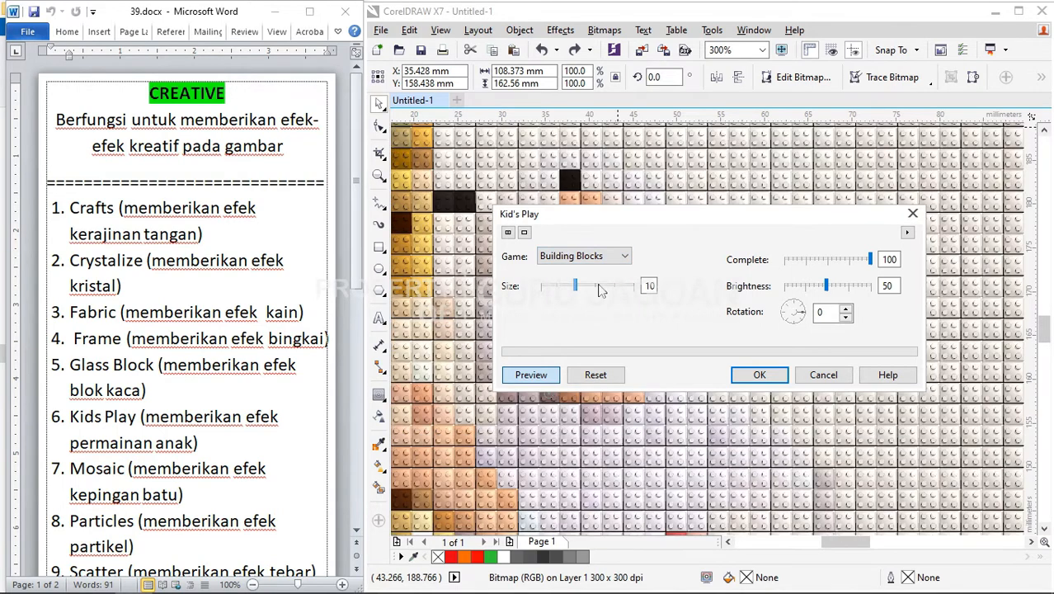
left_click(610, 256)
left_click(578, 268)
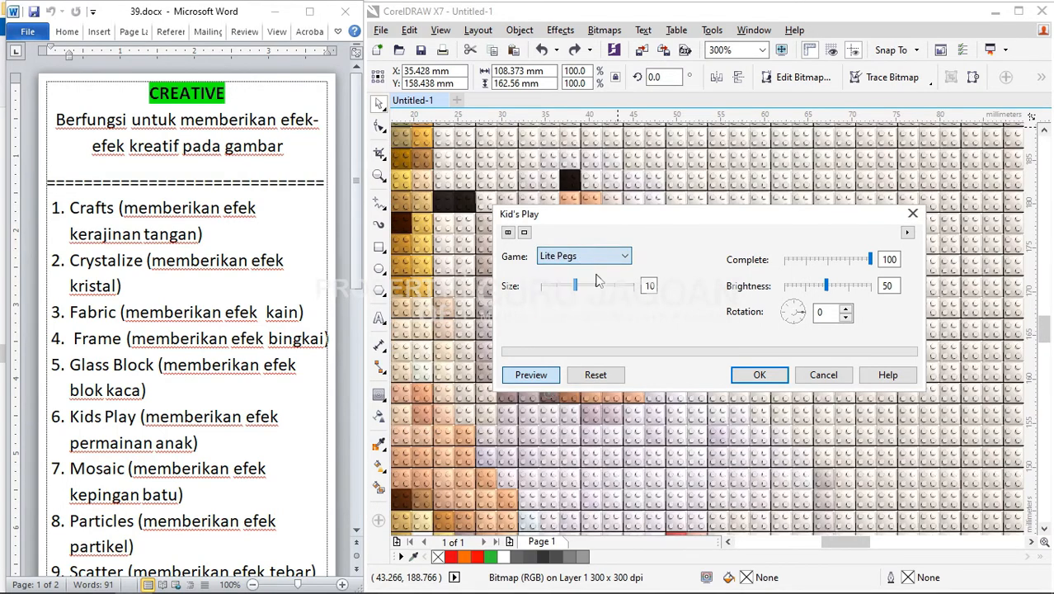
Step: Try the Finger Paint game with sizes such as 7 and 11, and discard the Kid's Play effect
left_click(610, 257)
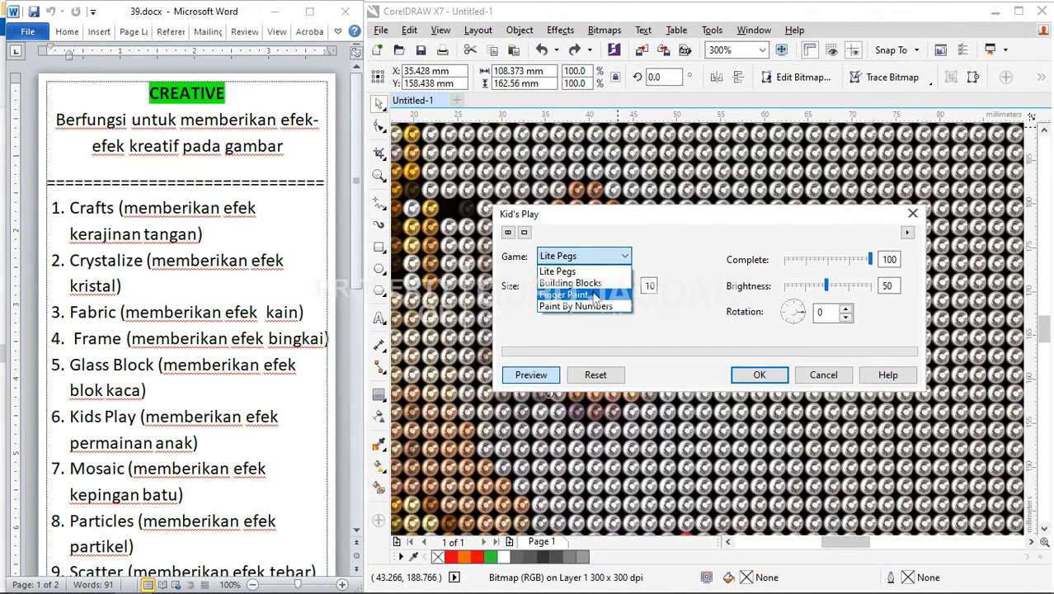
left_click(596, 291)
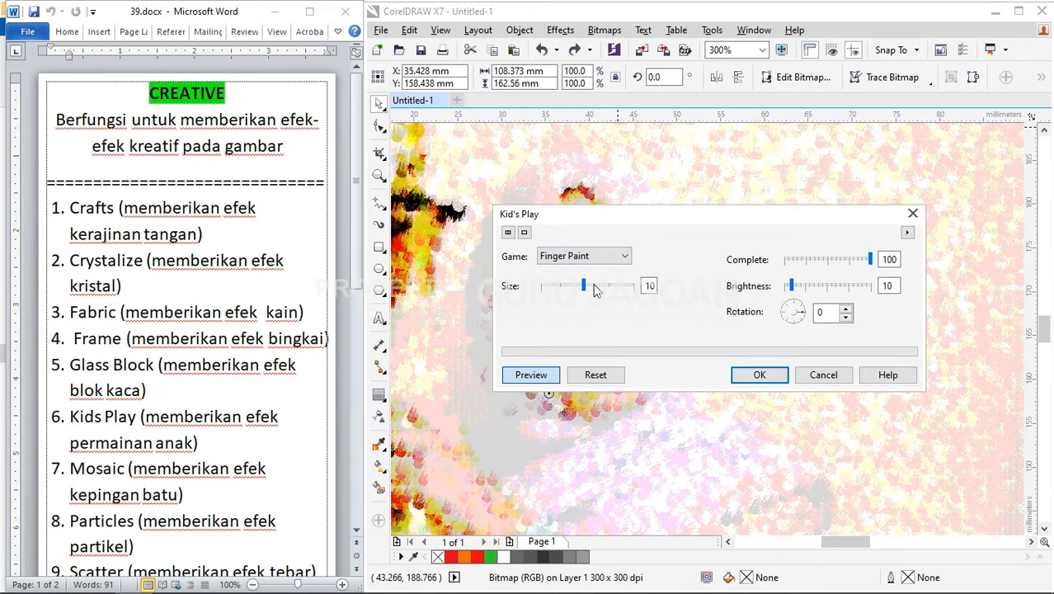
mouse_move(613, 222)
left_mouse_down()
mouse_move(712, 324)
mouse_move(780, 216)
mouse_move(717, 168)
left_mouse_up()
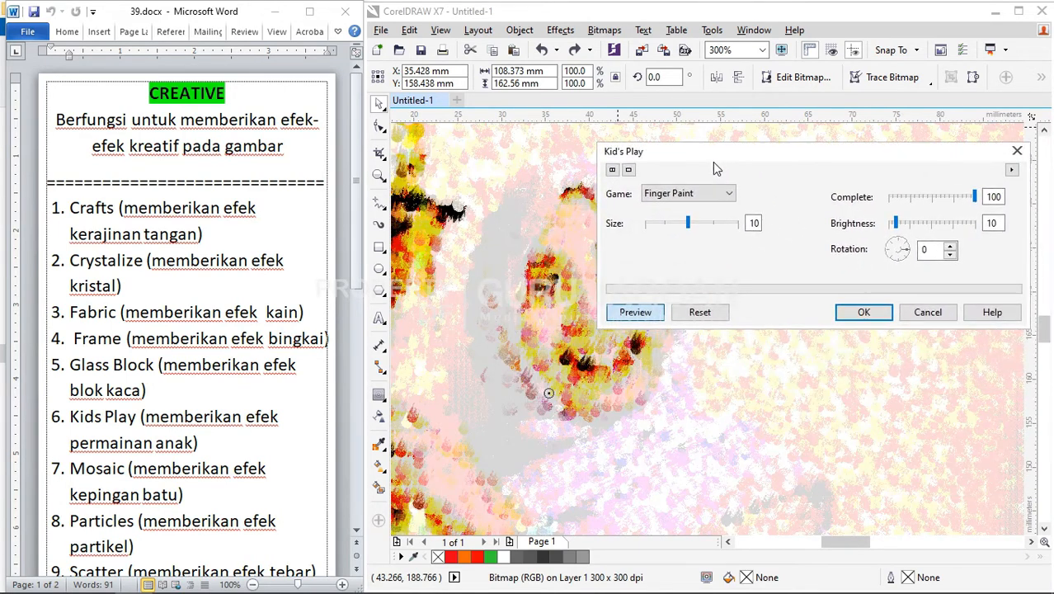
left_click(675, 223)
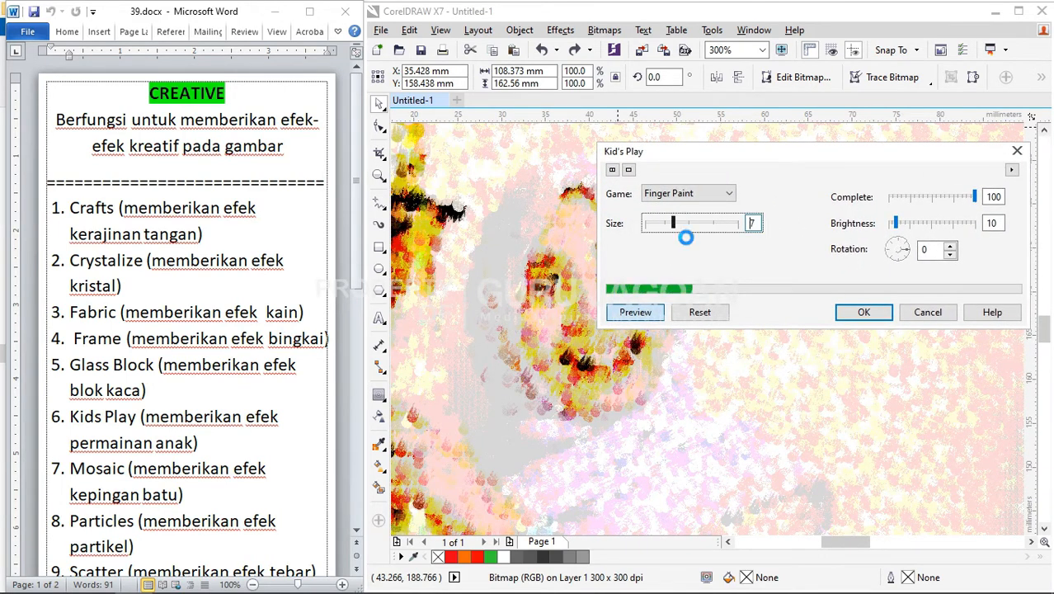
left_click(703, 222)
left_click(723, 225)
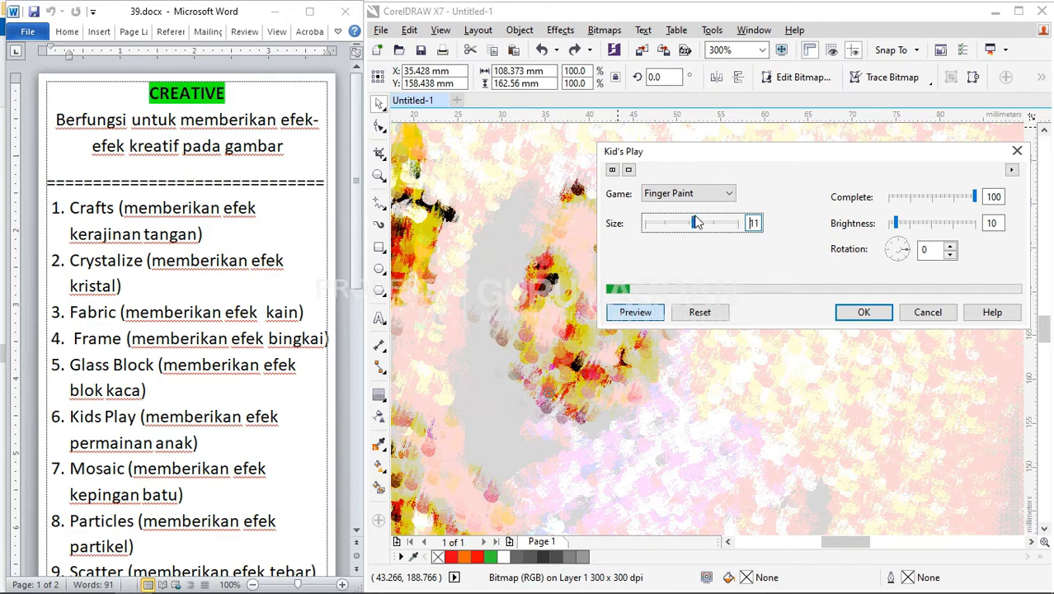
left_click(934, 312)
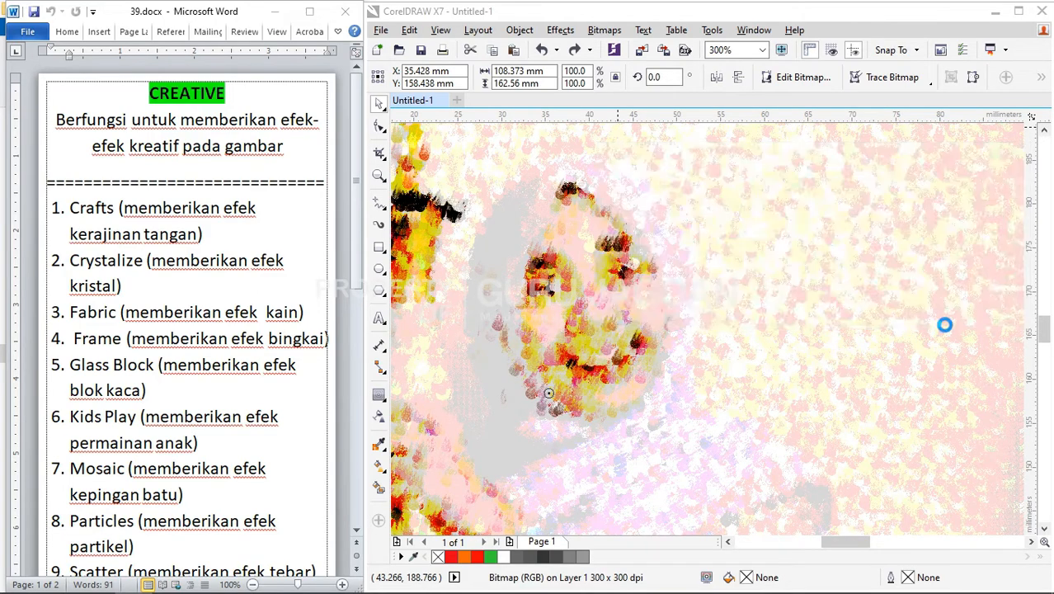
Step: Find Mosaic in the Word list and preview the Creative Mosaic effect on the photo, keeping the dialog clear of the face
scroll(165, 413, "down", 2)
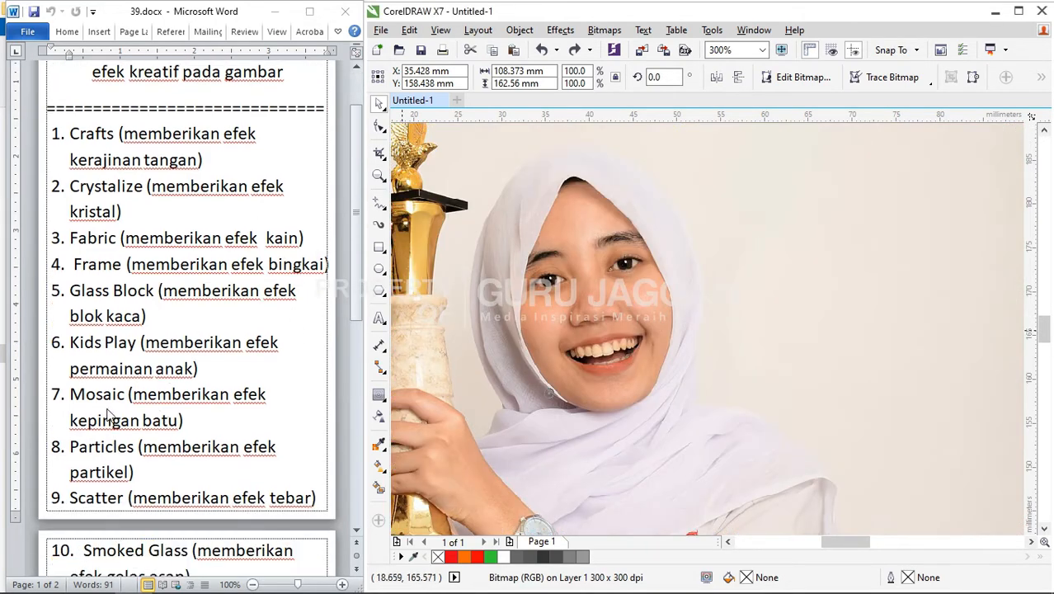
scroll(110, 414, "down", 1)
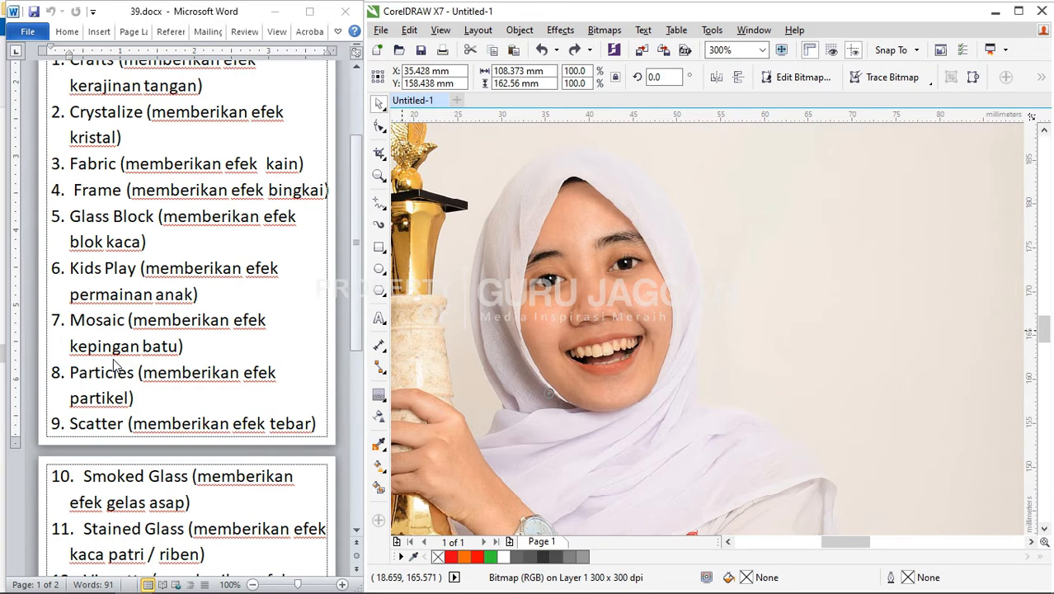
left_click(604, 30)
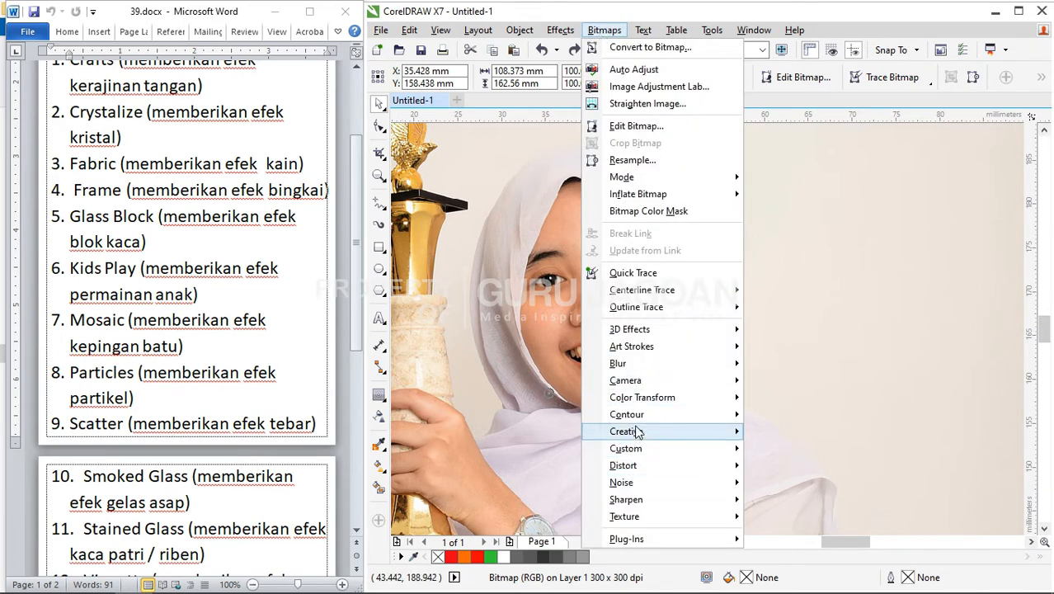
mouse_move(640, 432)
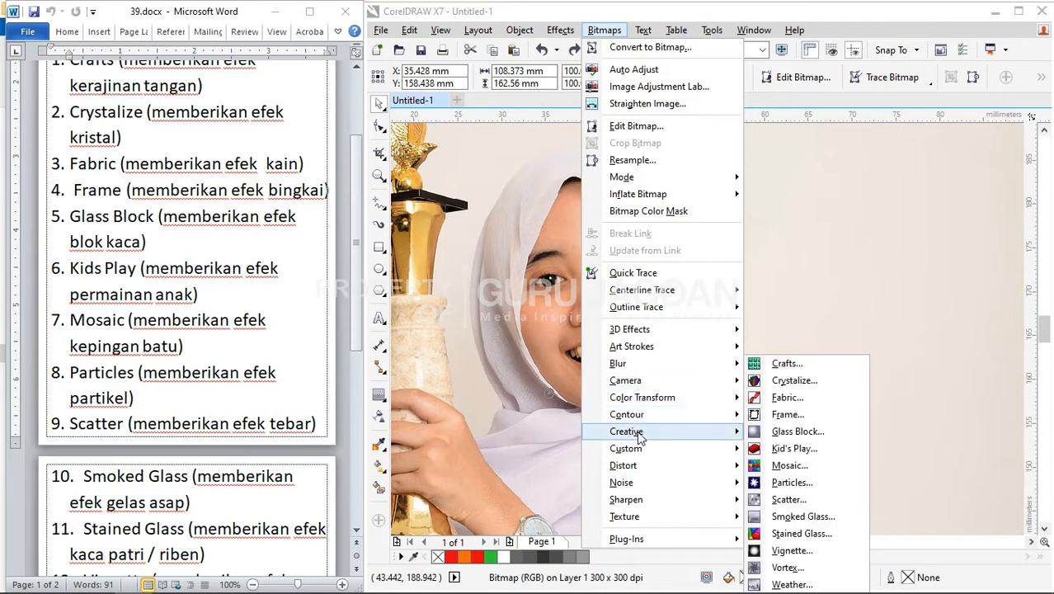
left_click(790, 466)
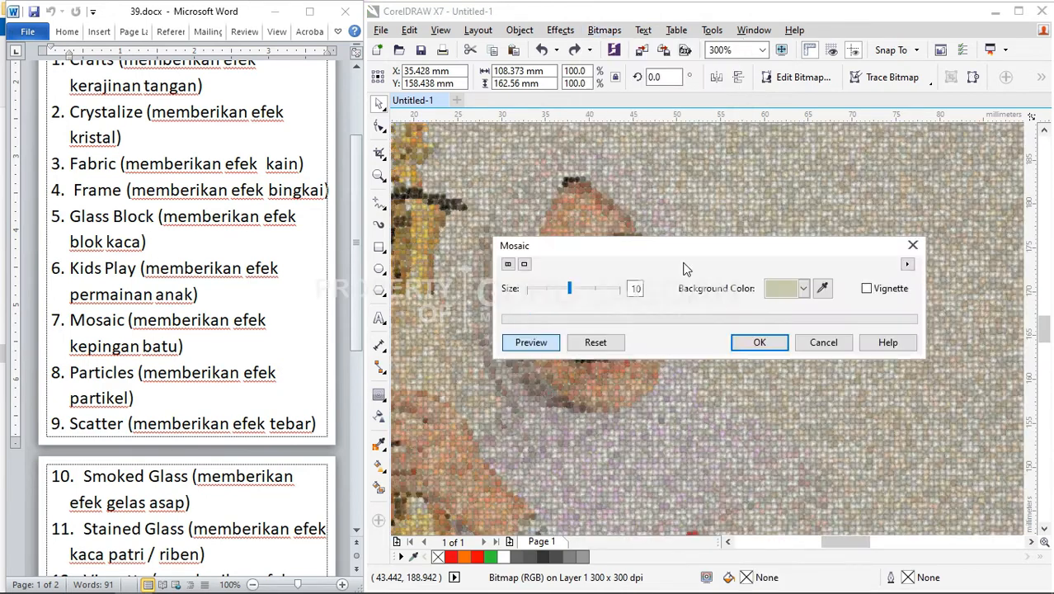
left_click_drag(674, 246, 802, 186)
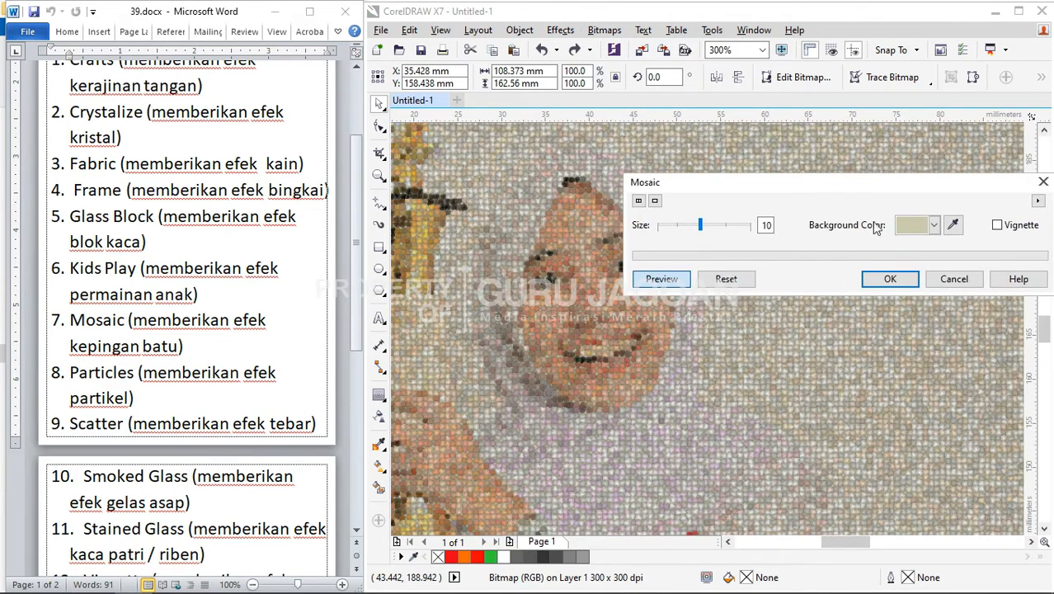
Step: Try a Mosaic tile size of 16 and discard the Mosaic effect
left_click(709, 233)
left_click(731, 226)
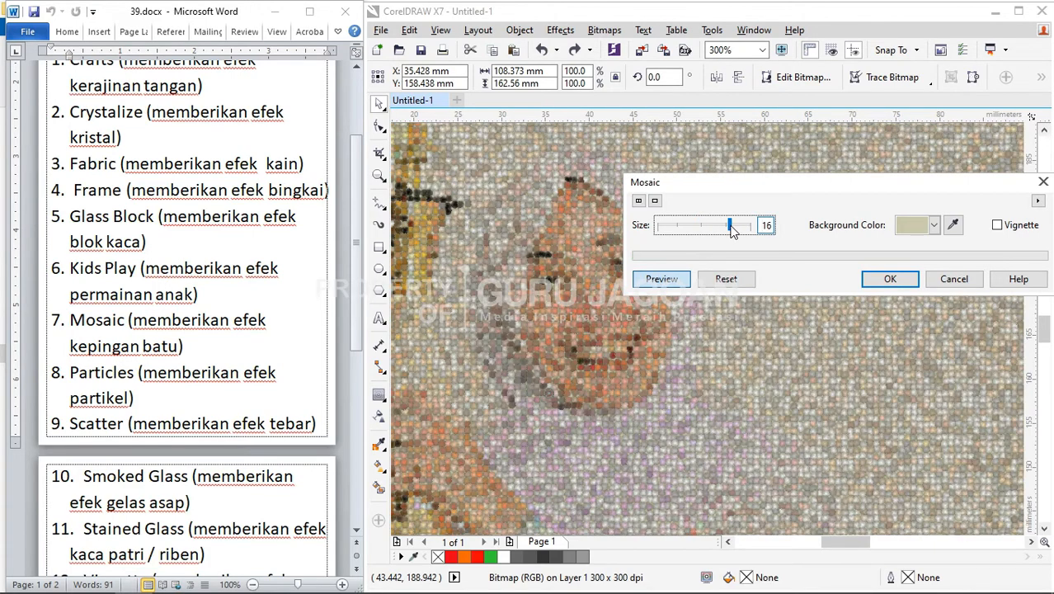
left_click(953, 278)
Step: Preview the Mosaic effect on a close-up of the face with a green background color, and discard the effect
scroll(628, 307, "up", 2)
scroll(622, 297, "down", 1)
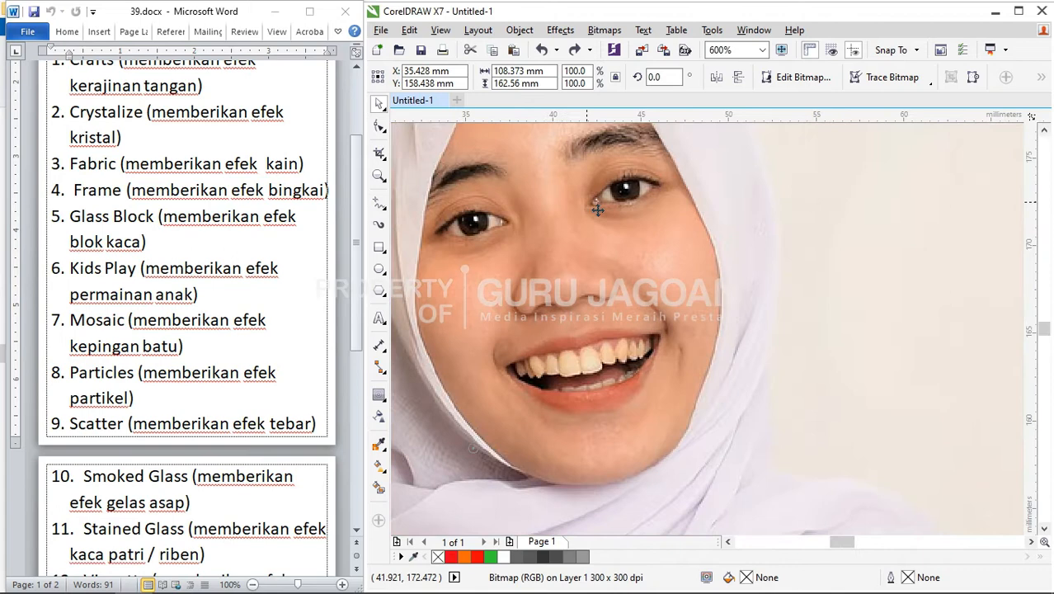
left_click(605, 30)
mouse_move(643, 434)
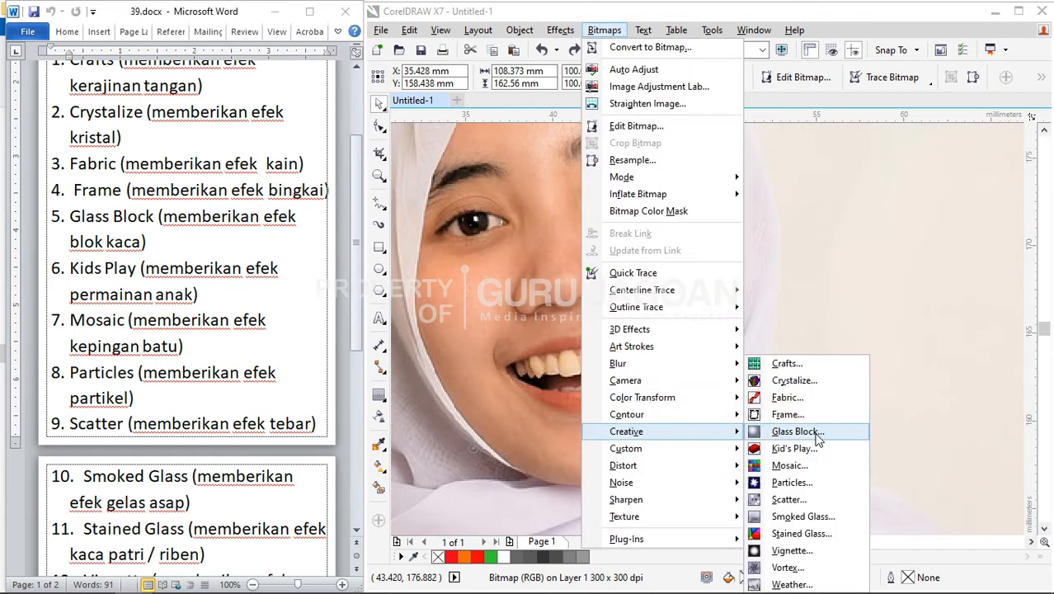
left_click(789, 465)
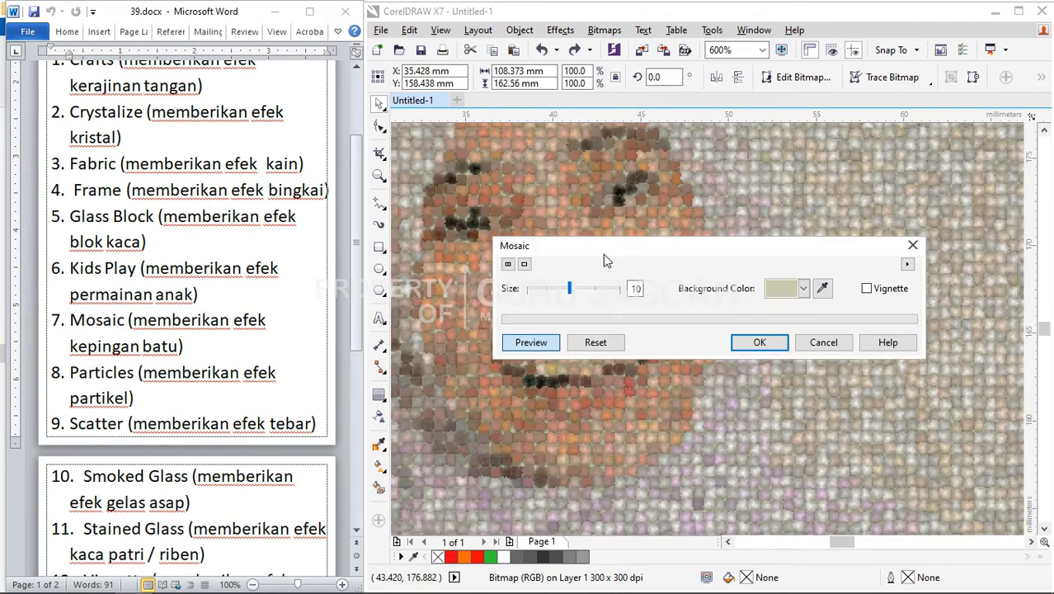
left_click_drag(603, 261, 528, 424)
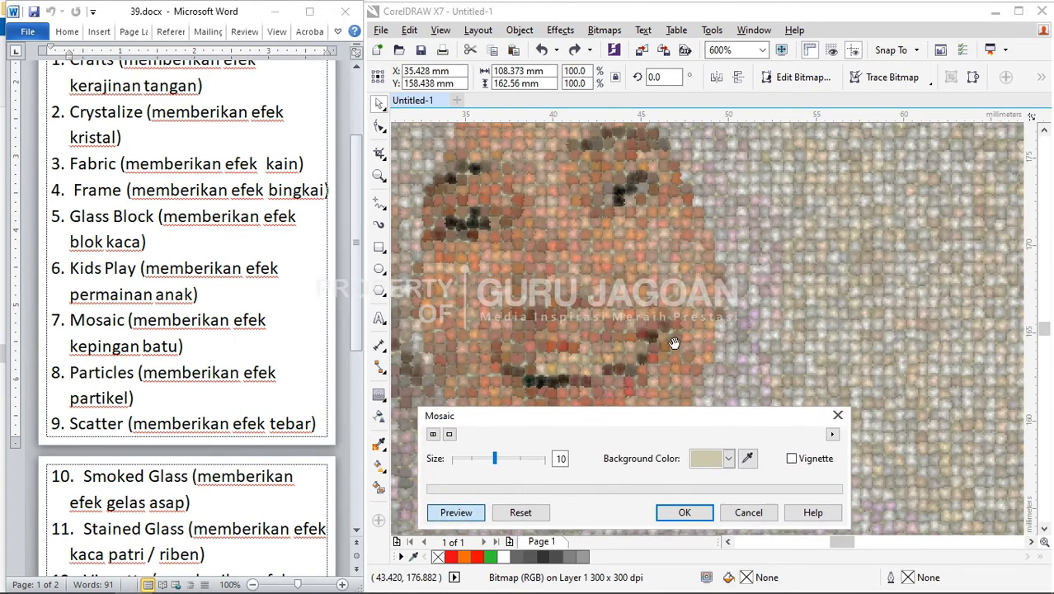
left_click(729, 460)
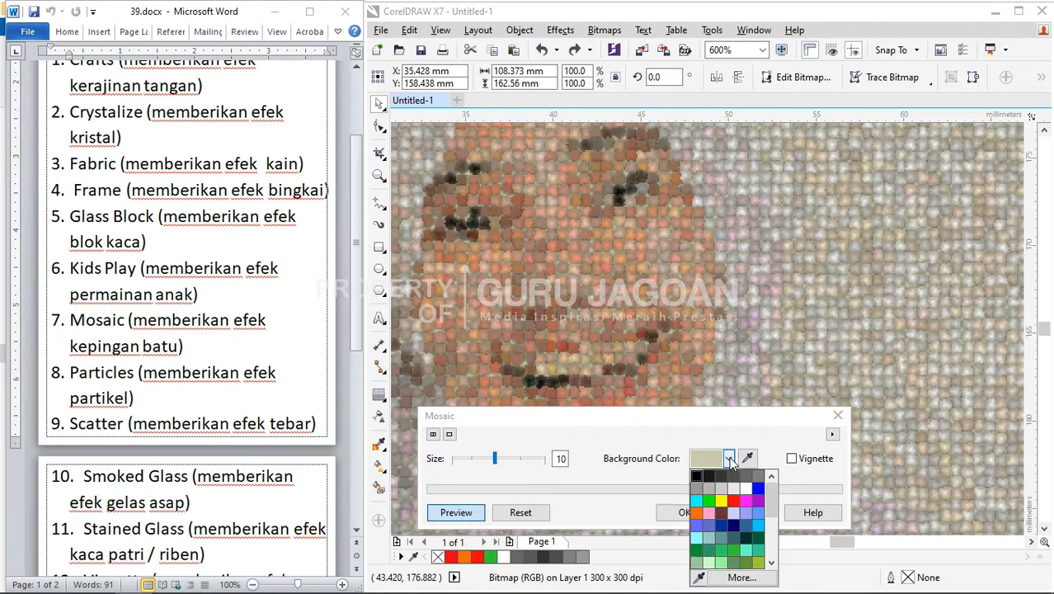
left_click(709, 500)
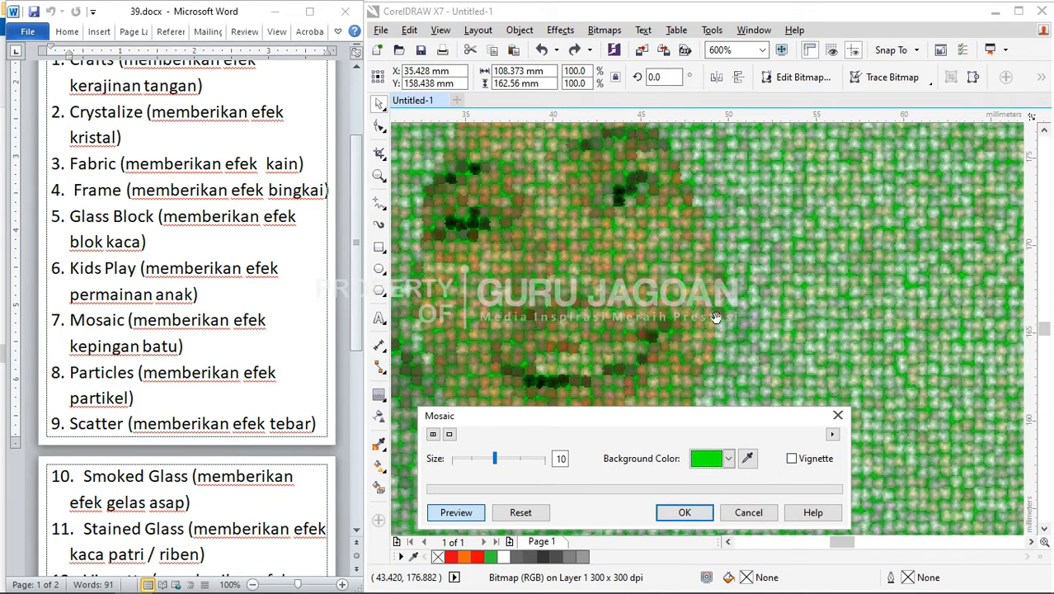
left_click(749, 512)
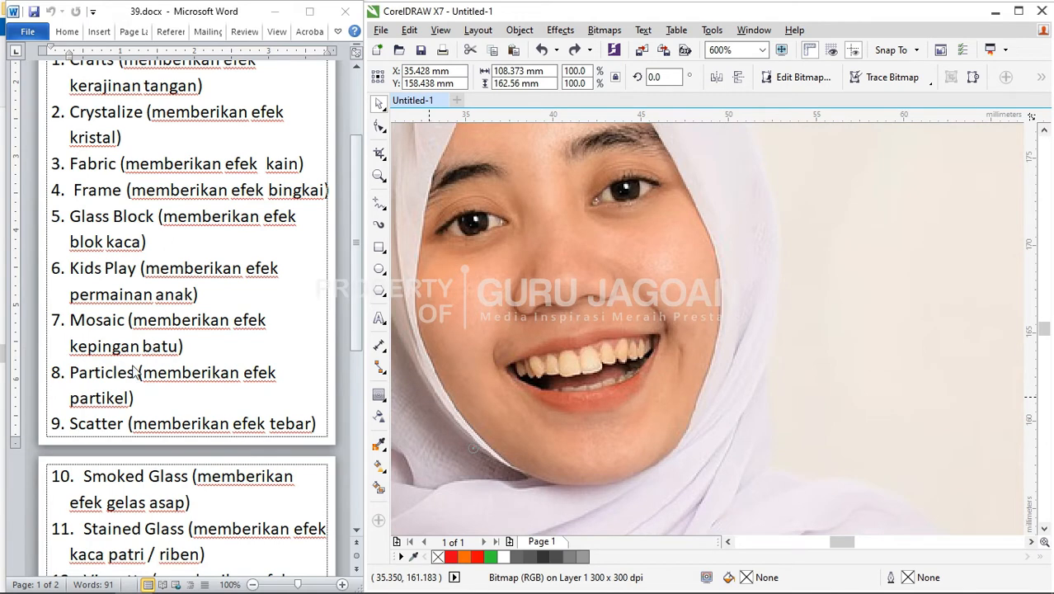
Step: Find Particles in the Word list and preview the Creative Particles effect on the photo, keeping the dialog clear of the face
scroll(165, 360, "down", 2)
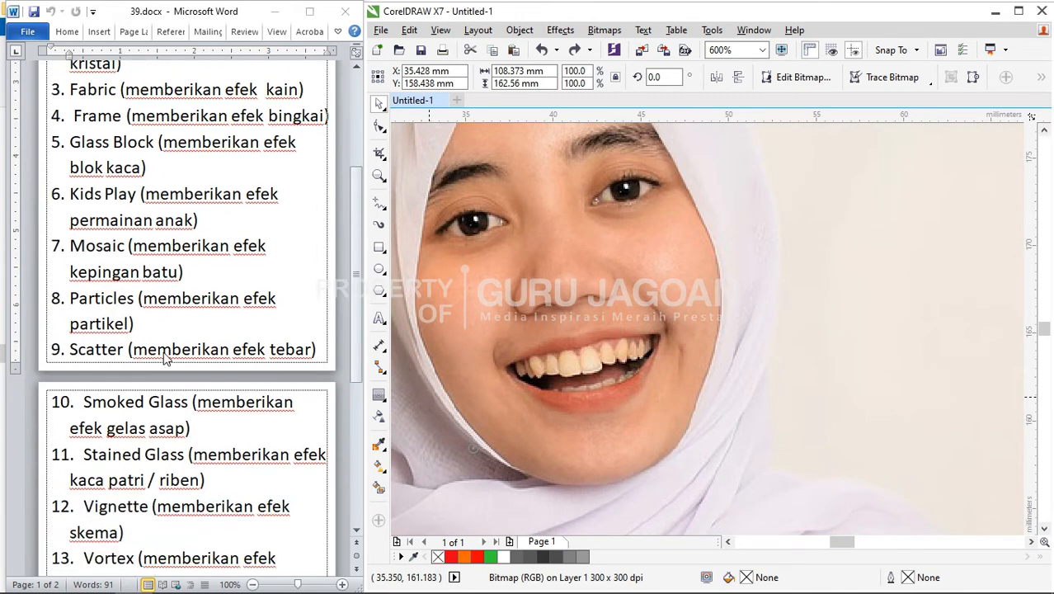
scroll(631, 219, "down", 1)
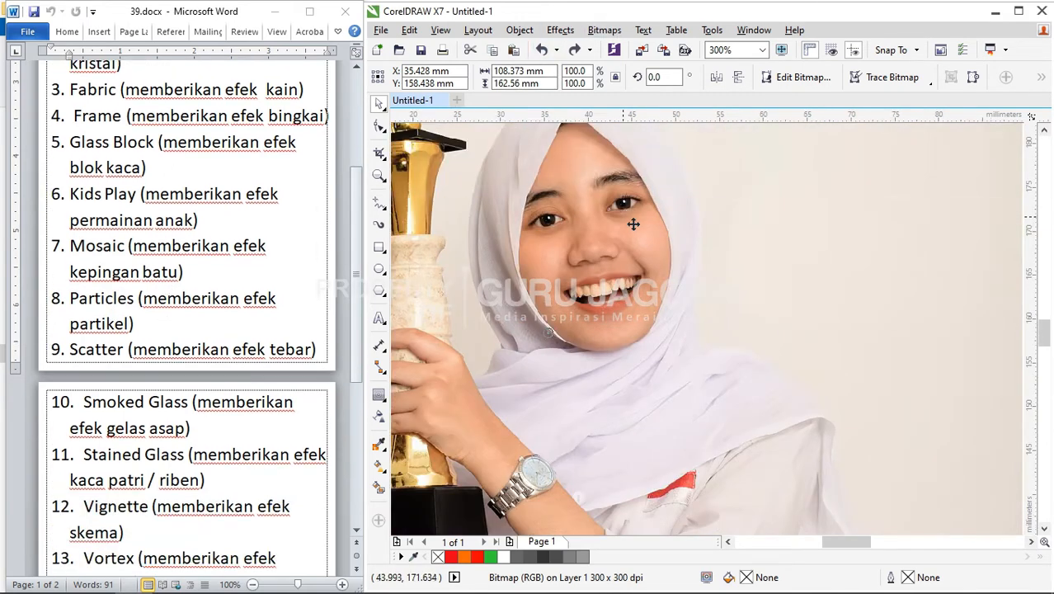
left_click(605, 30)
mouse_move(632, 435)
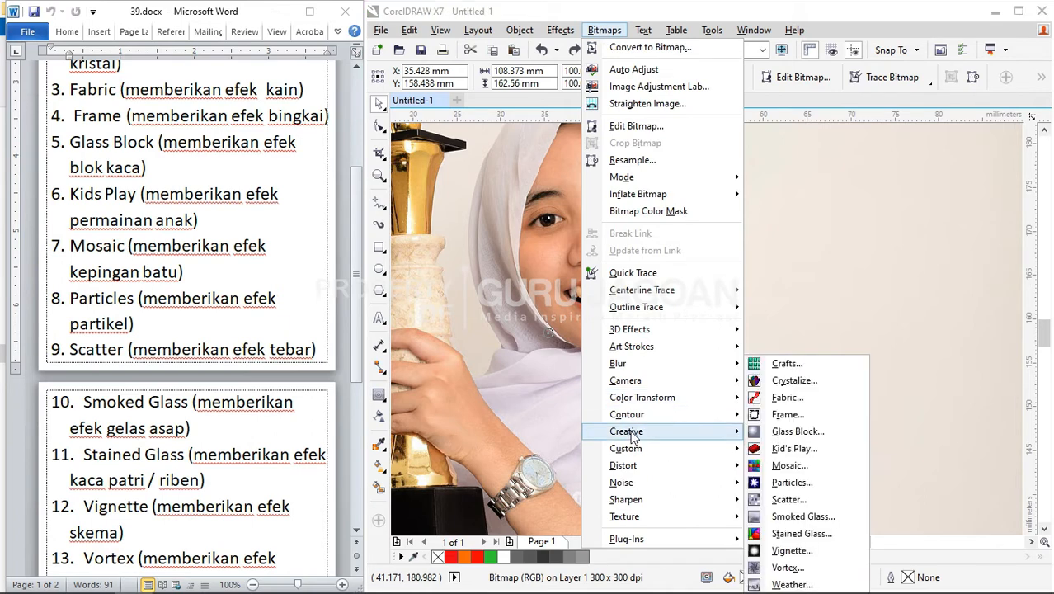
left_click(788, 483)
left_click_drag(649, 211, 637, 483)
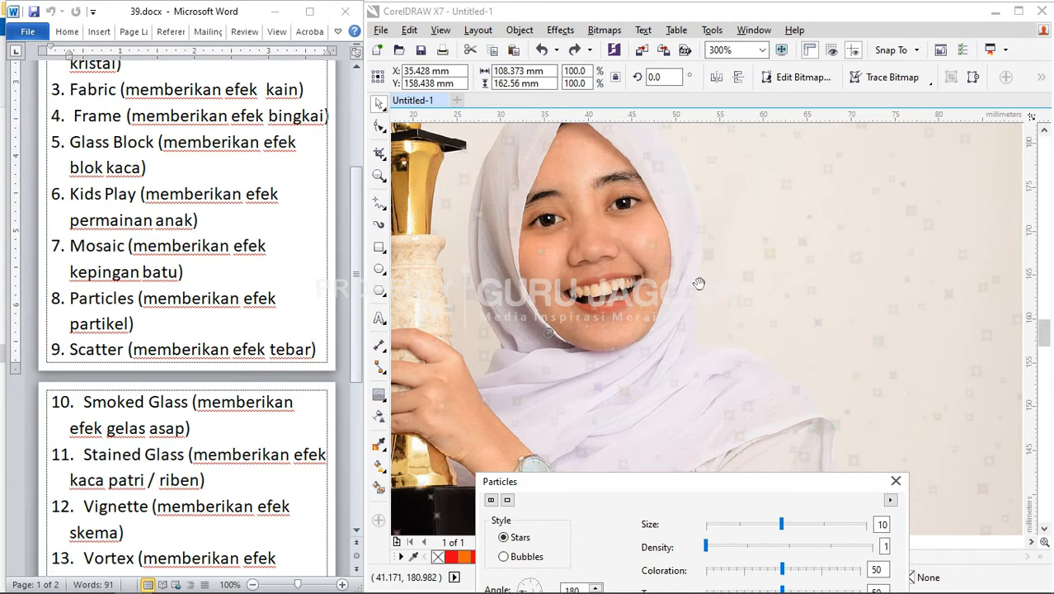
left_click_drag(669, 490, 686, 430)
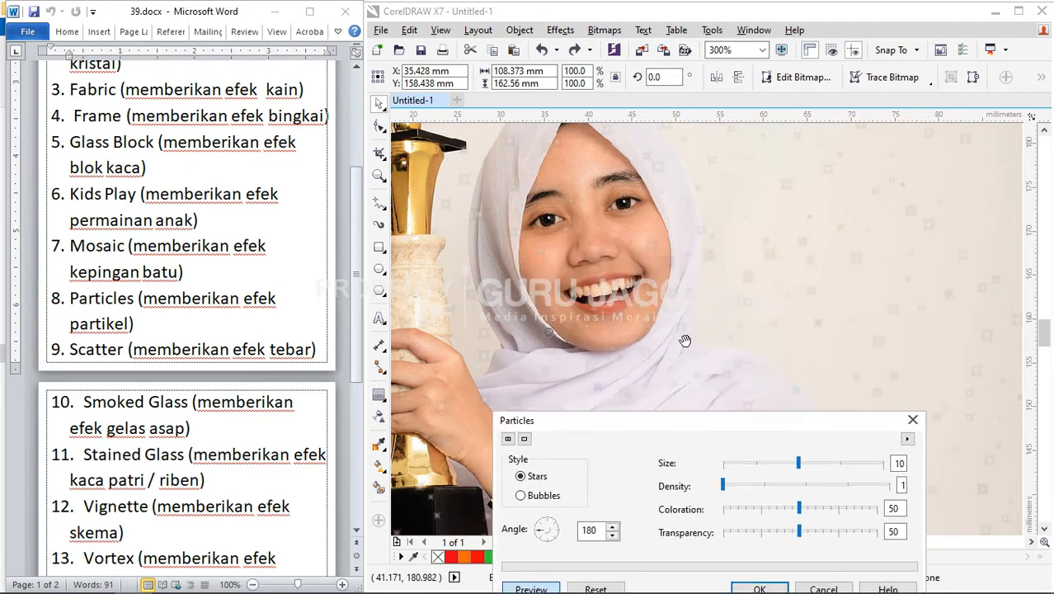
left_click_drag(666, 389, 684, 205)
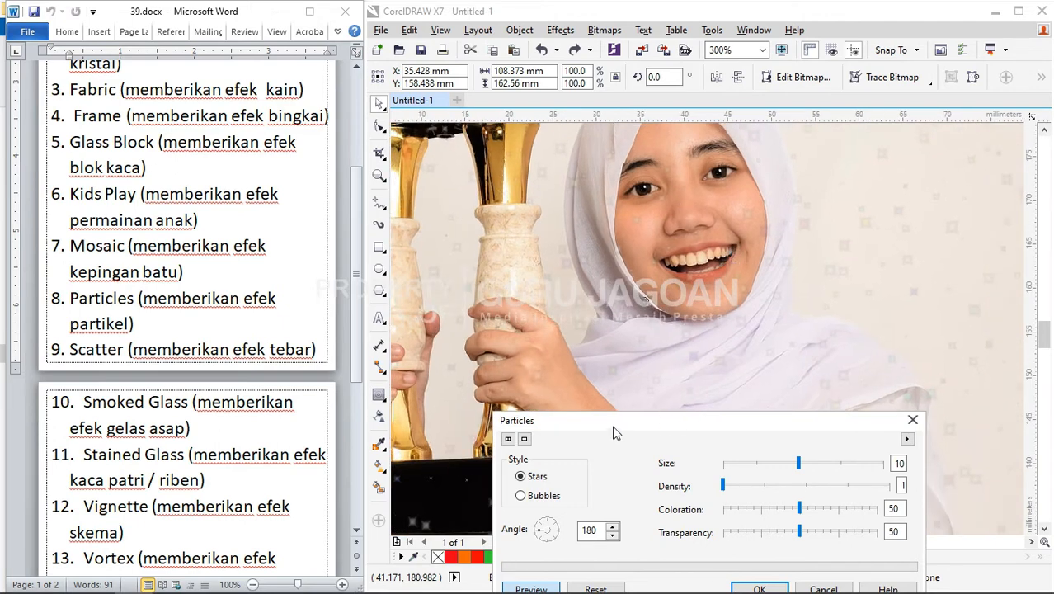
left_click_drag(612, 430, 630, 320)
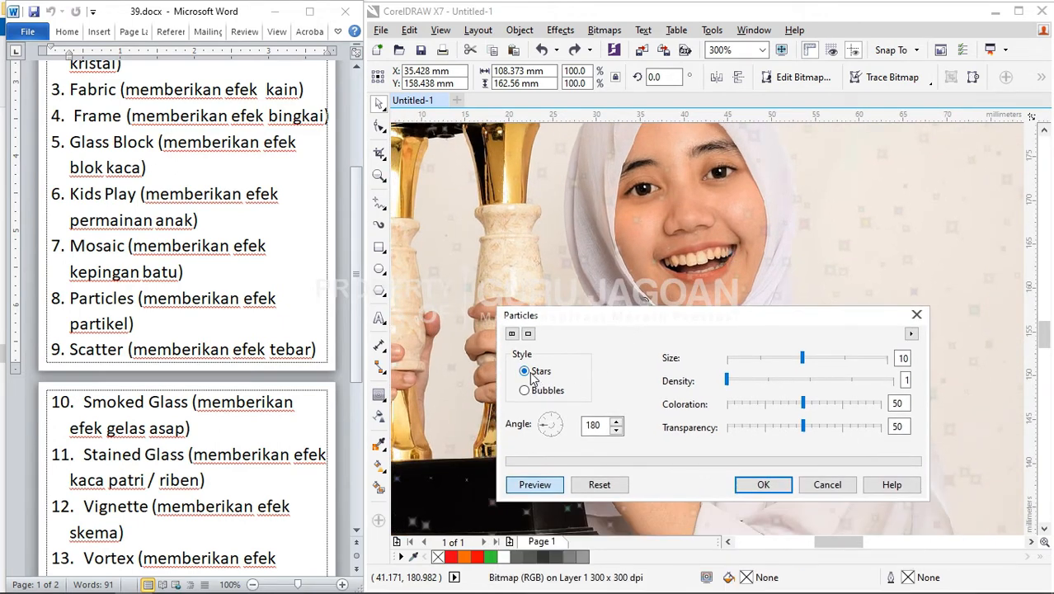
Step: Compare the Bubbles and Stars particle styles on the photo, ending with Bubbles selected
left_click(529, 396)
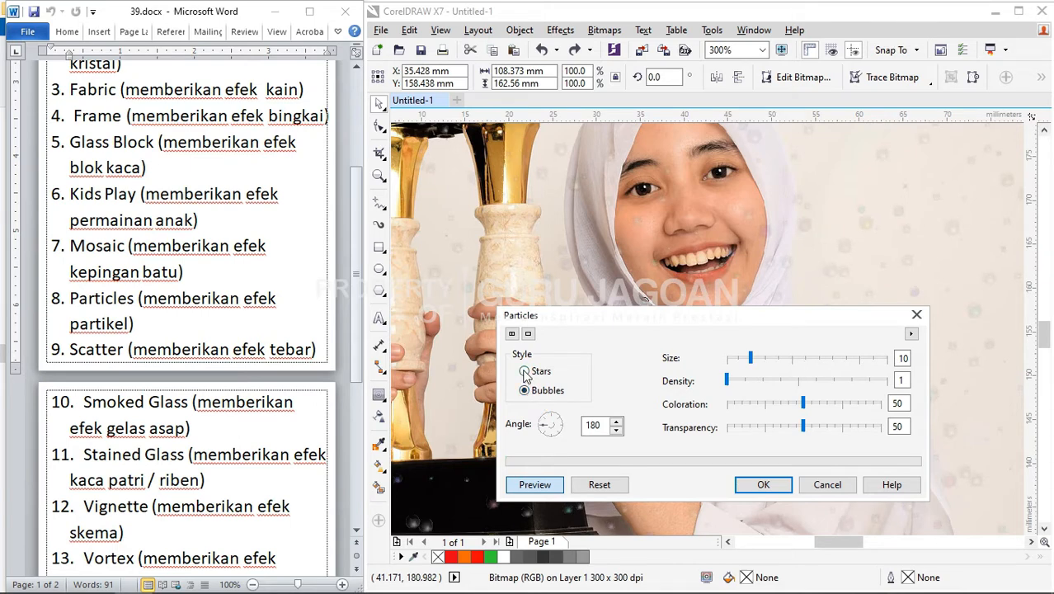
left_click(525, 372)
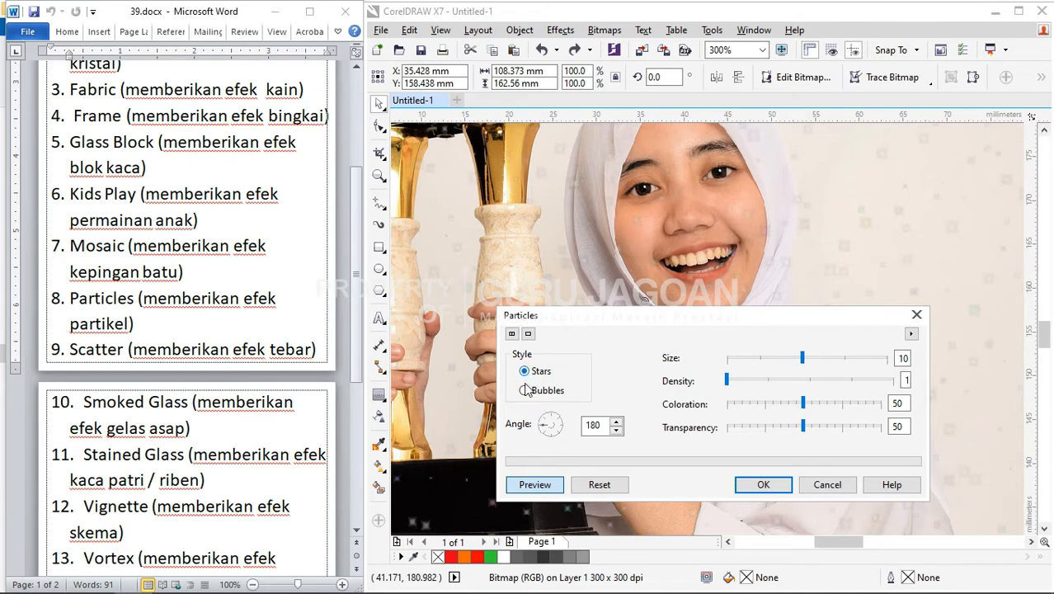
left_click(529, 395)
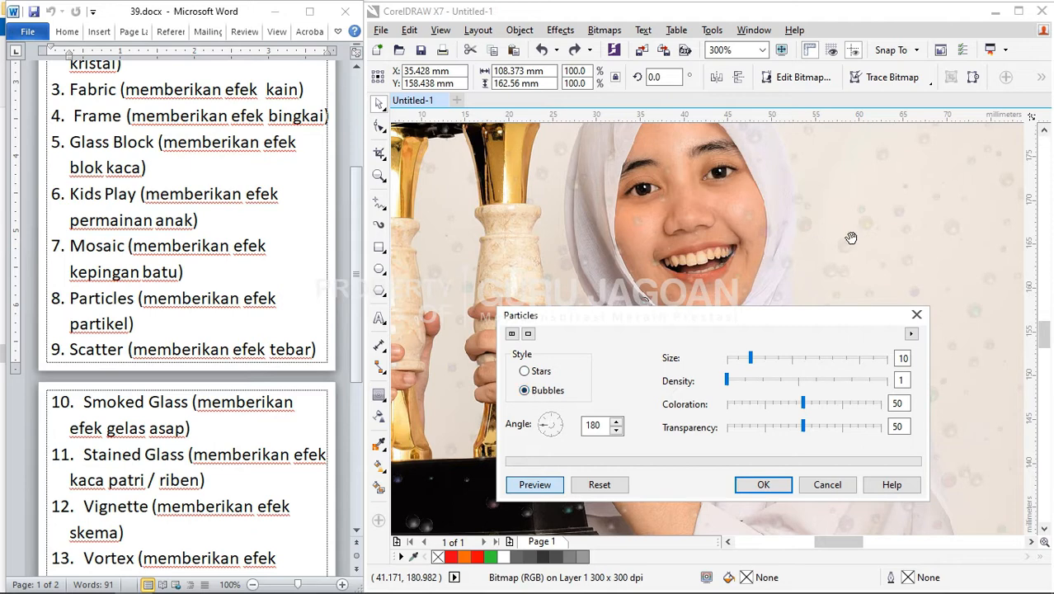
Step: Set the bubble size to 28 and try a density of 2 before bringing it back to 1
left_click_drag(750, 358, 799, 365)
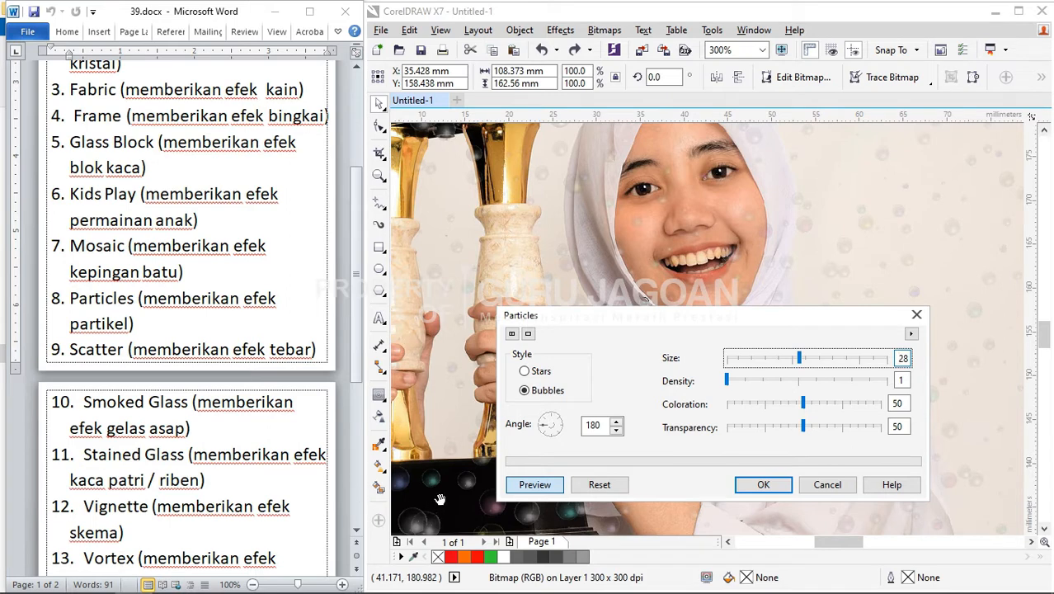
left_click(769, 381)
left_click_drag(768, 385, 746, 385)
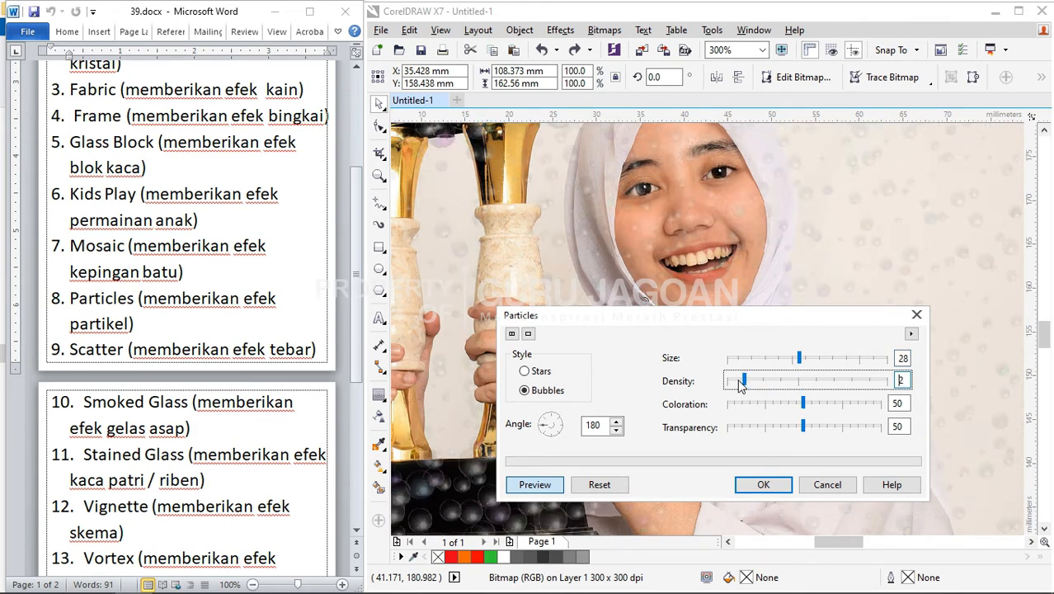
left_click_drag(740, 385, 758, 409)
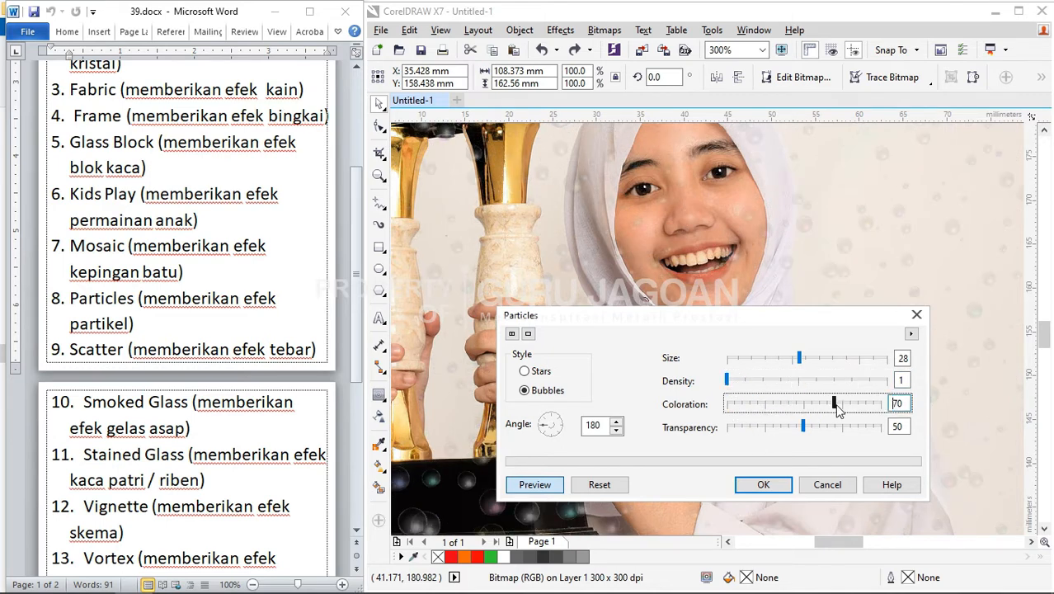
Step: Raise the bubble coloration to 85 and examine the bubbles on the trophy base, shirt and background
left_click_drag(839, 411, 862, 408)
left_click_drag(487, 491, 618, 169)
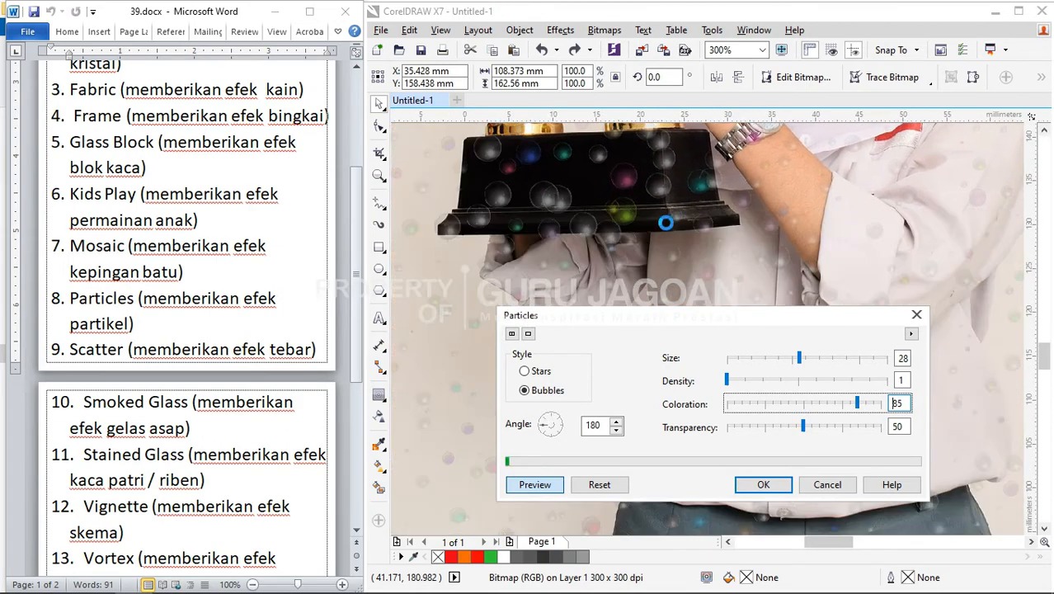
left_click_drag(772, 201, 692, 259)
left_click_drag(707, 217, 624, 256)
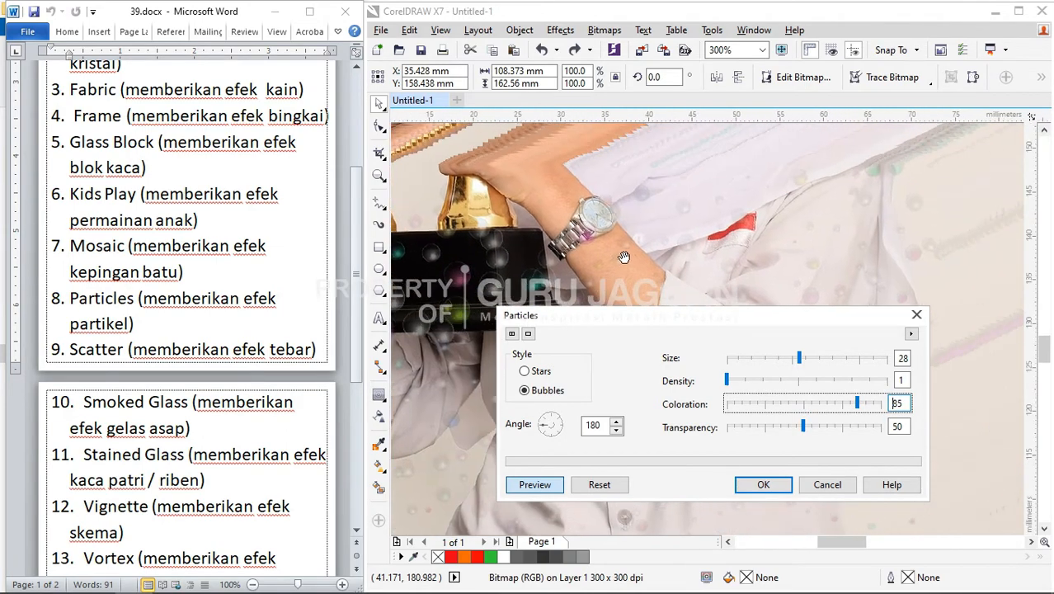
left_click_drag(916, 238, 700, 203)
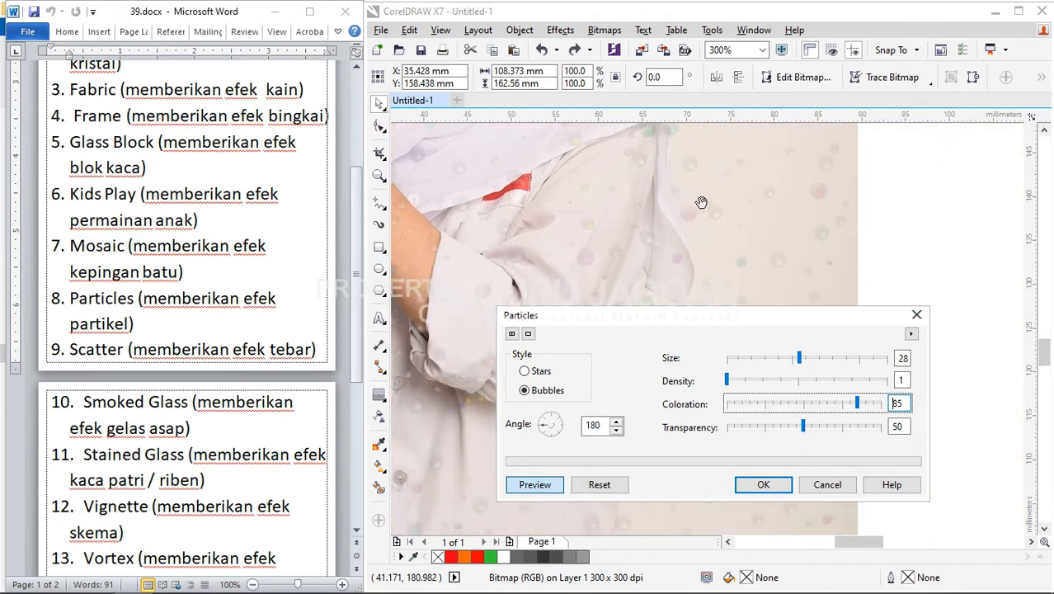
Step: Try bubble transparency values of 41 and 99, and examine the result around the black trophy base
left_click(790, 427)
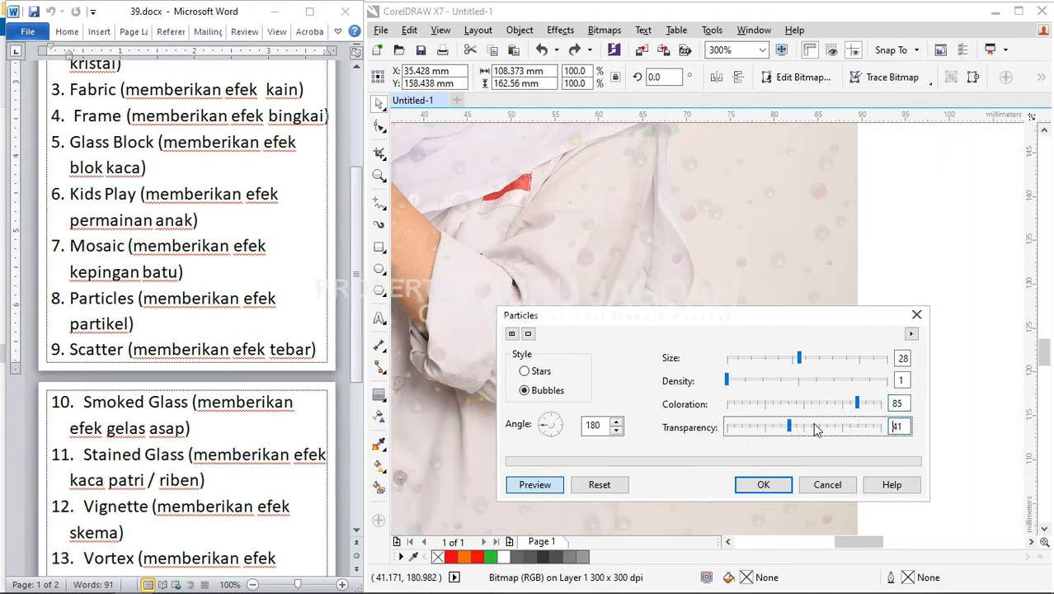
left_click(854, 427)
left_click_drag(856, 429, 881, 429)
left_click_drag(637, 215, 772, 160)
left_click_drag(635, 180, 805, 179)
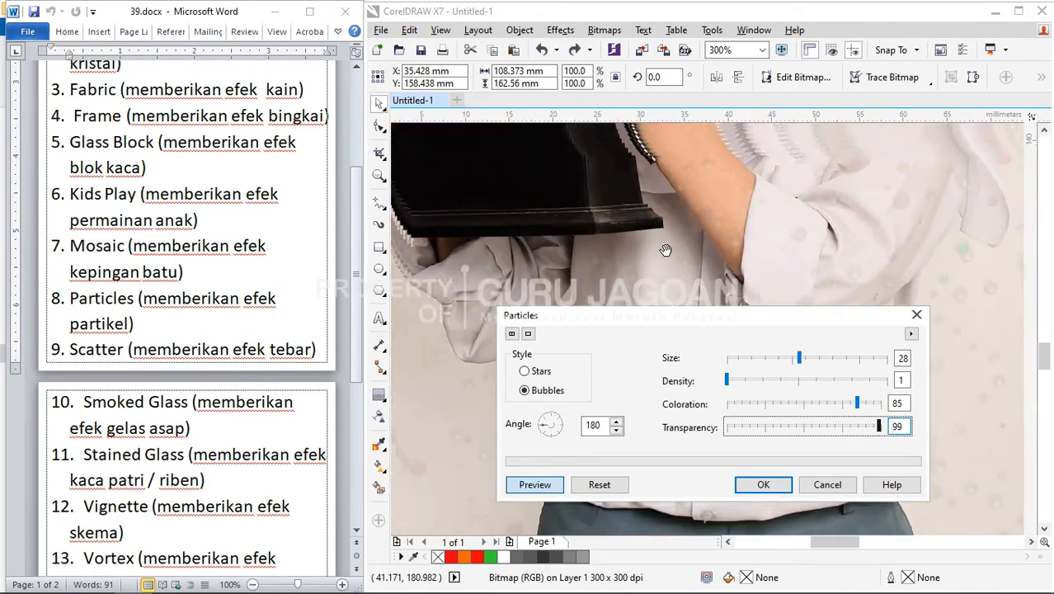
left_click_drag(666, 249, 720, 286)
Step: Try bubble transparency values of 37 and 50, and discard the Particles effect
left_click(784, 429)
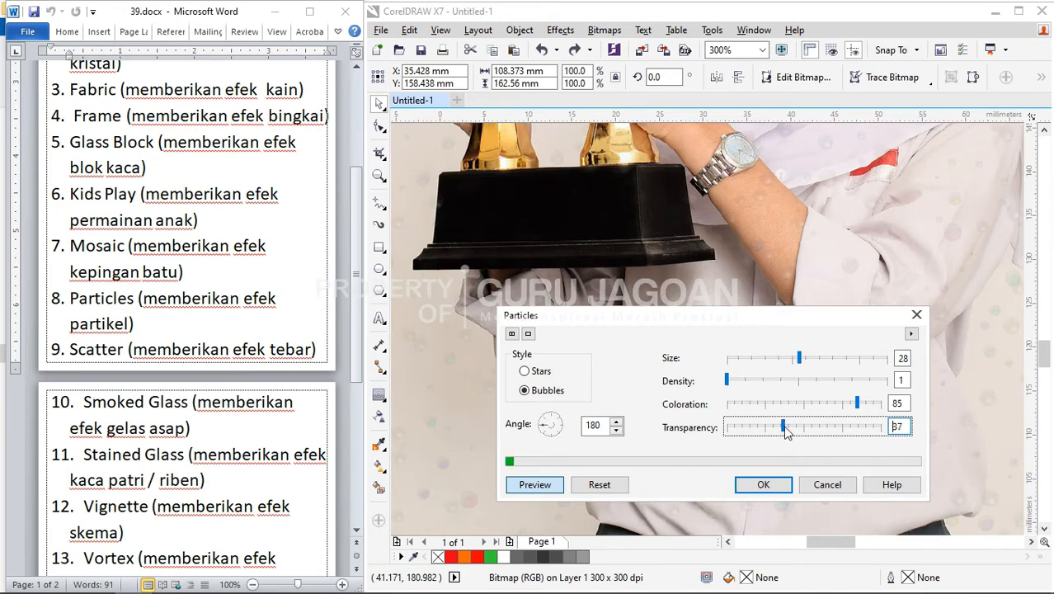
left_click_drag(790, 432, 805, 430)
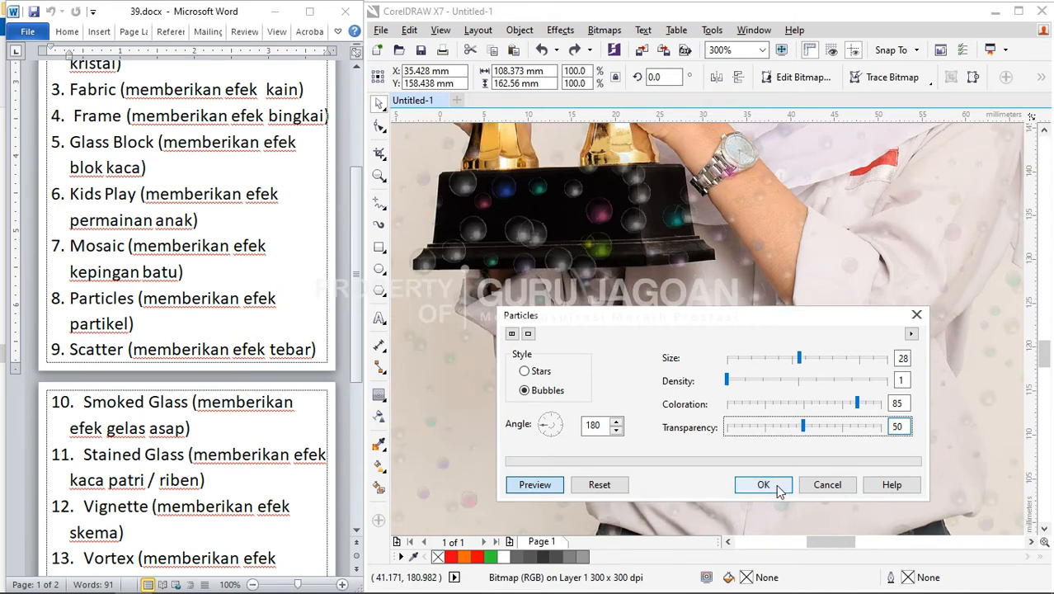
left_click(842, 487)
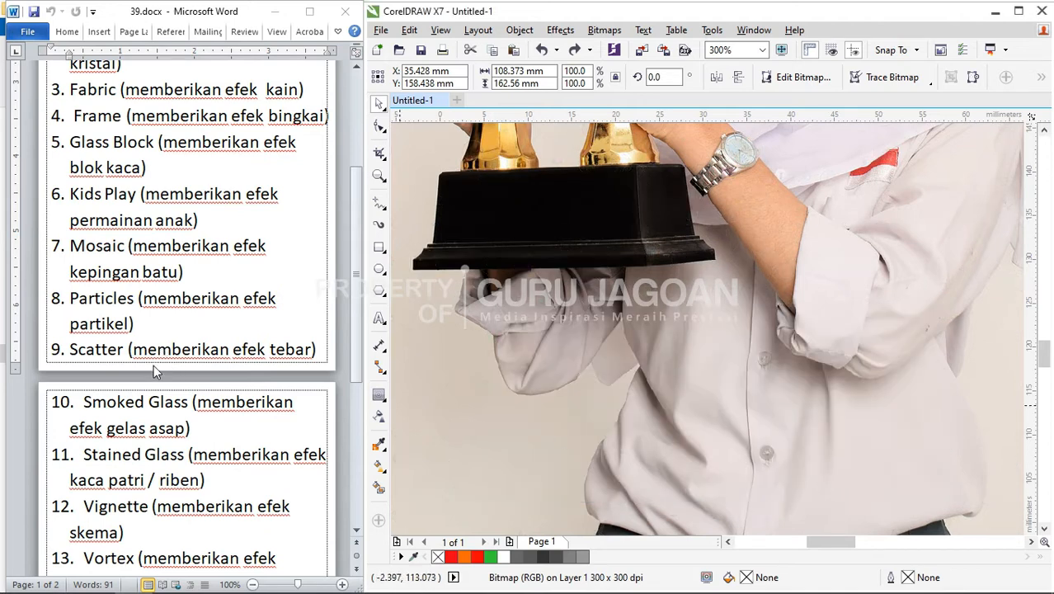
Step: Preview the Creative Scatter effect on a closer view of the face and trophy, keeping the dialog clear of the face
scroll(532, 281, "down", 2)
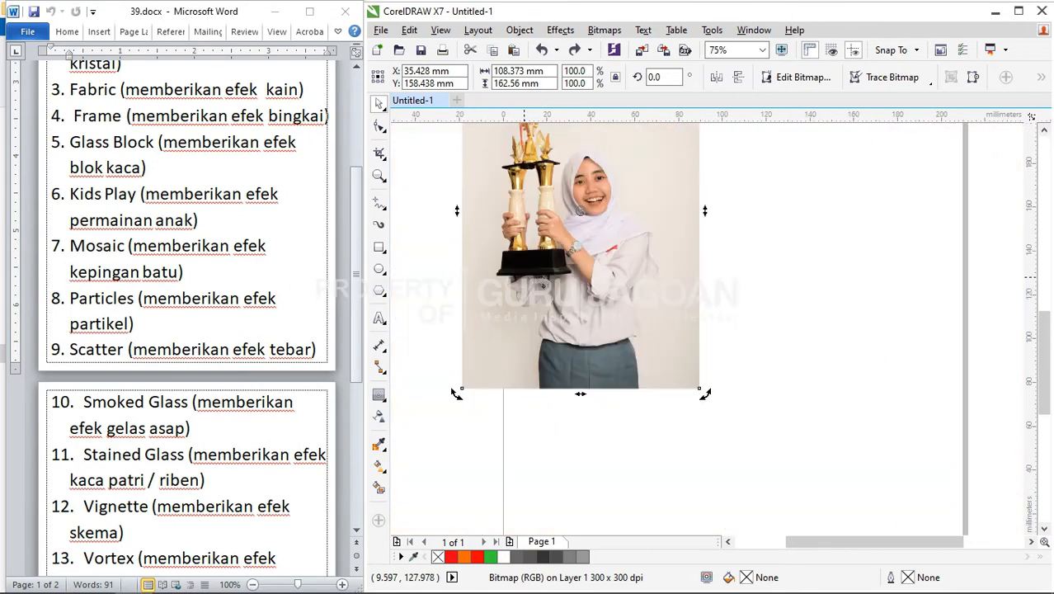
scroll(572, 201, "up", 1)
scroll(574, 203, "up", 1)
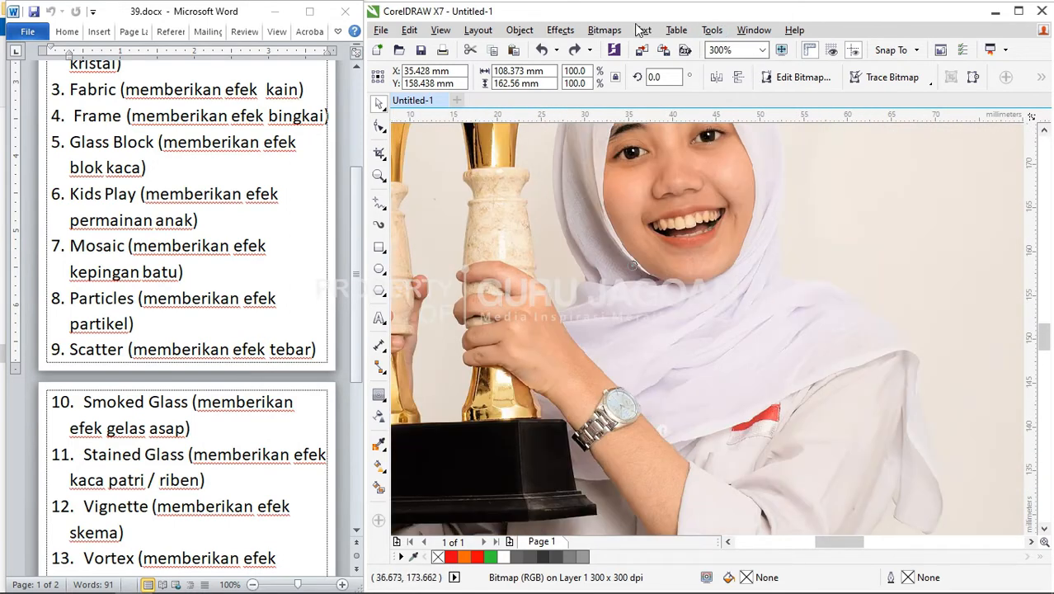
left_click(604, 30)
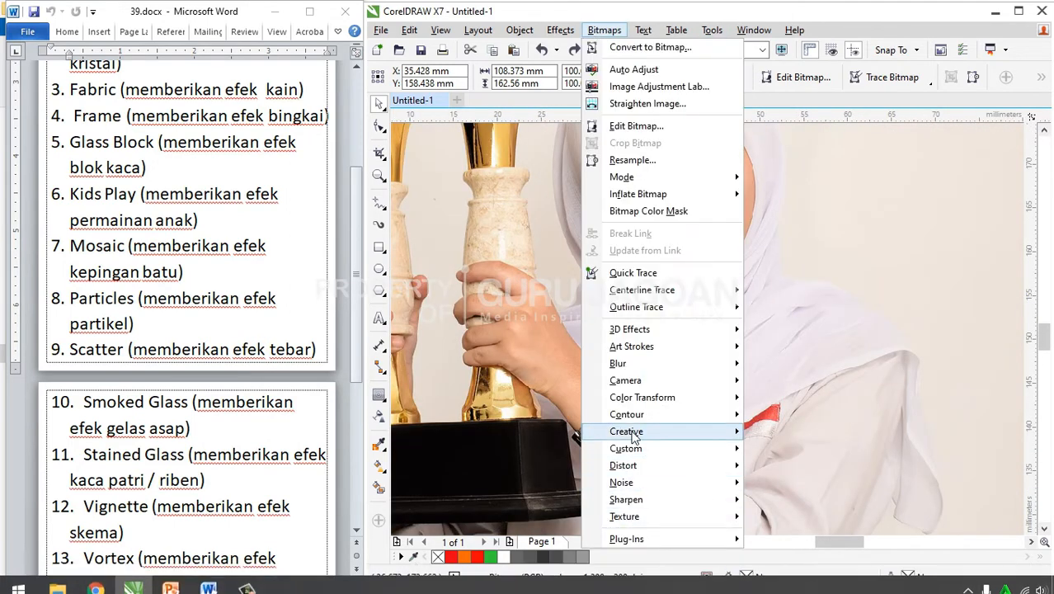
mouse_move(633, 436)
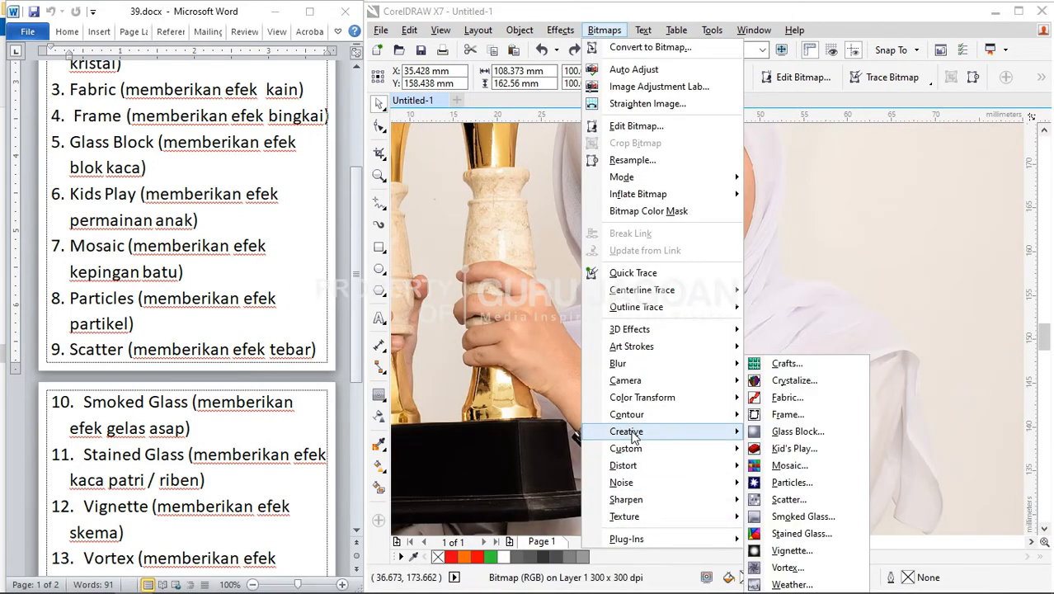
left_click(807, 500)
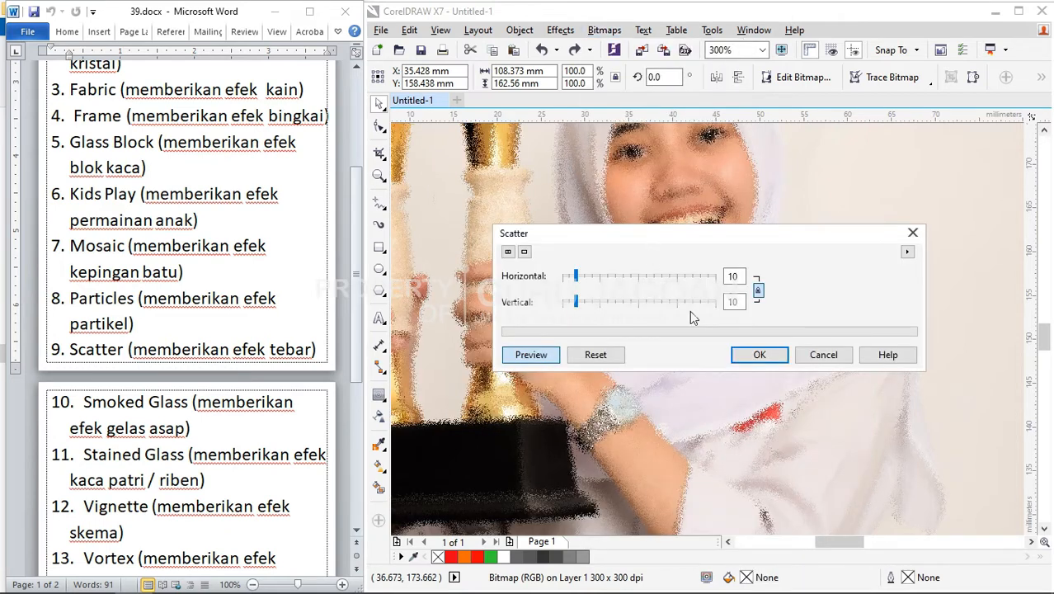
left_click_drag(664, 253, 674, 394)
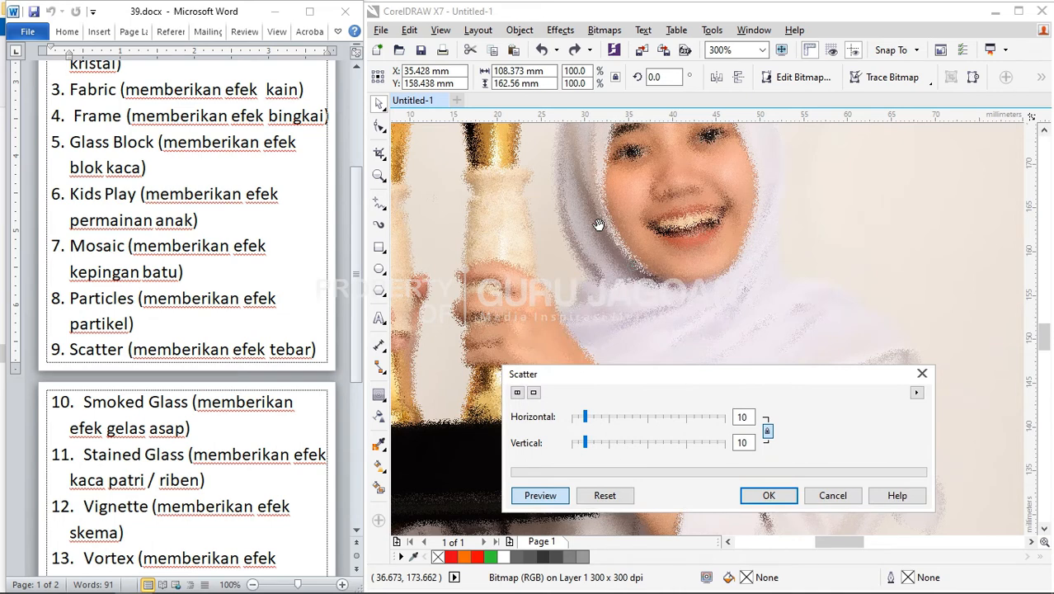
Step: Try linked Scatter amounts of 22 and 41, and unlink the horizontal and vertical values
left_click(605, 417)
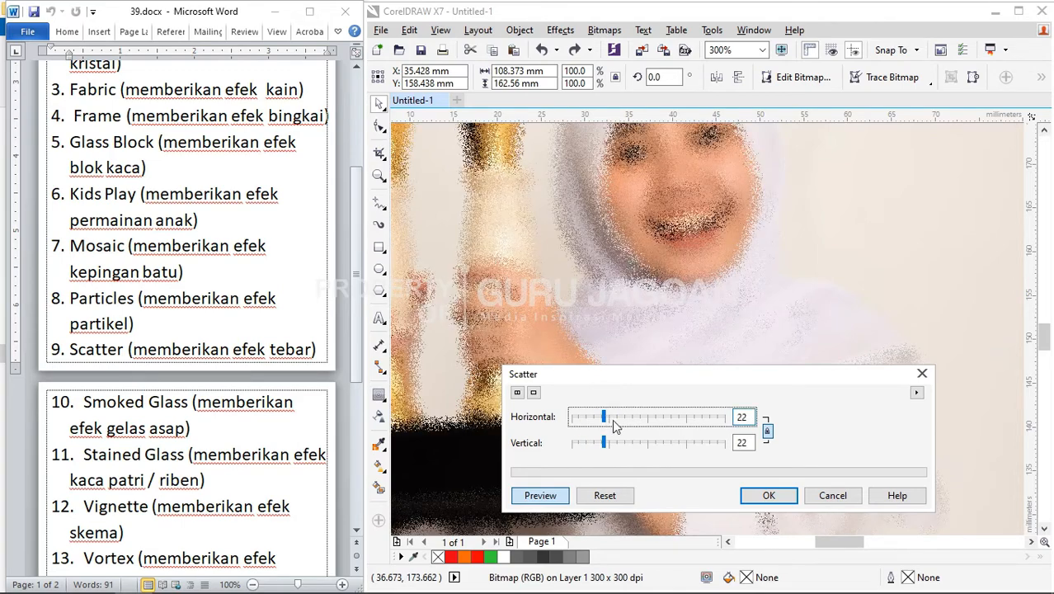
left_click(633, 443)
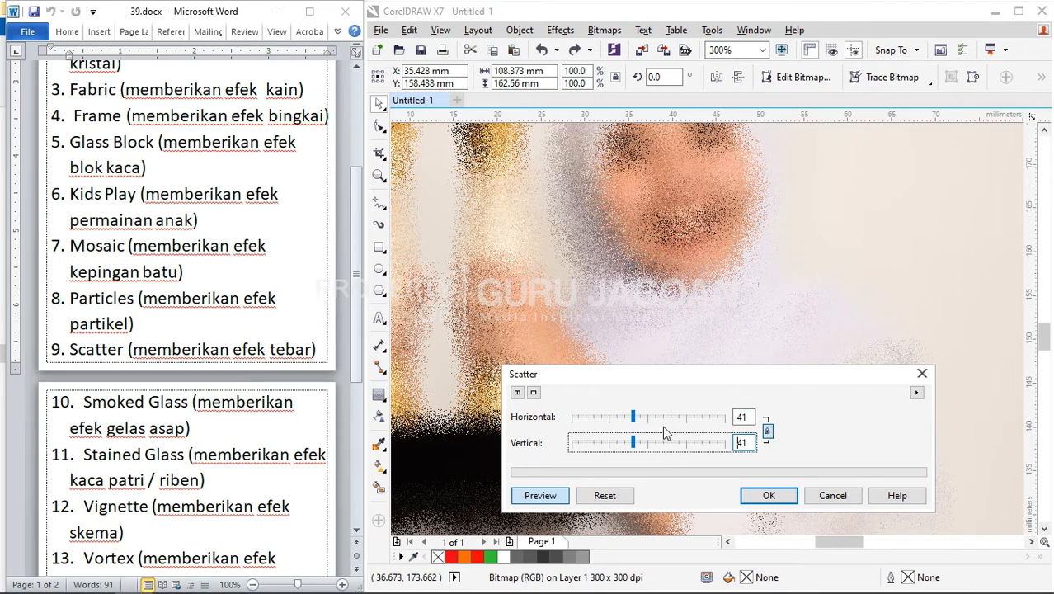
left_click(767, 432)
left_click(768, 431)
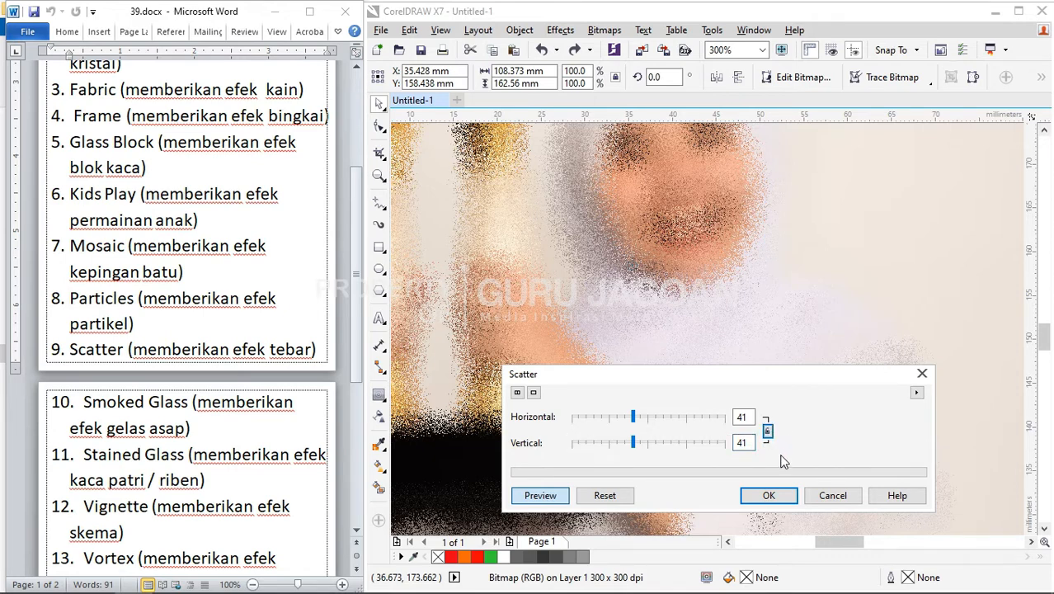
Step: Try separate Scatter amounts of 72 vertical, 22 horizontal and 26 vertical, and discard the effect
left_click_drag(654, 446, 685, 448)
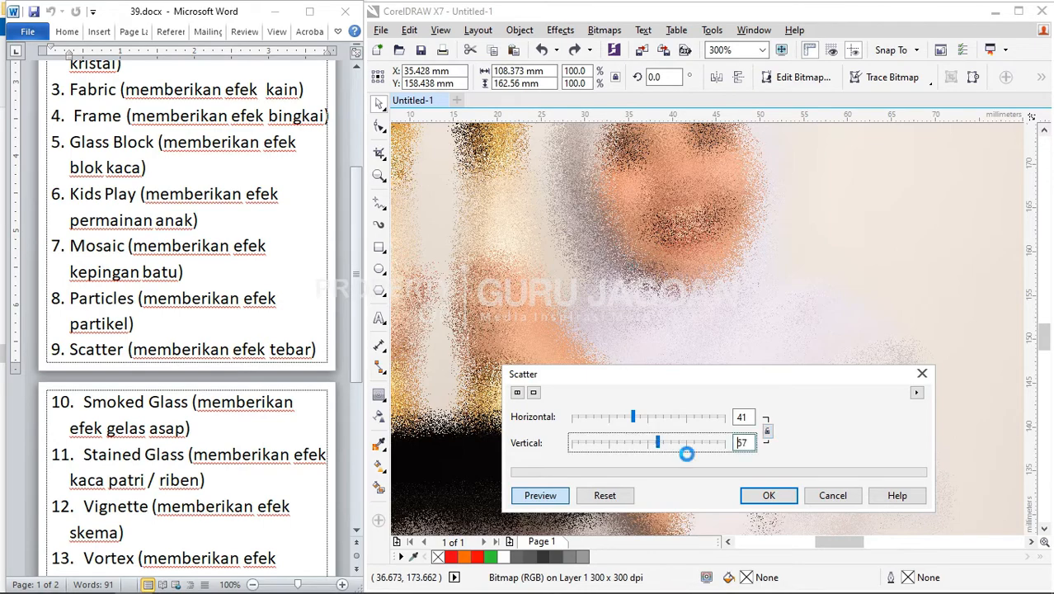
left_click_drag(634, 416, 607, 422)
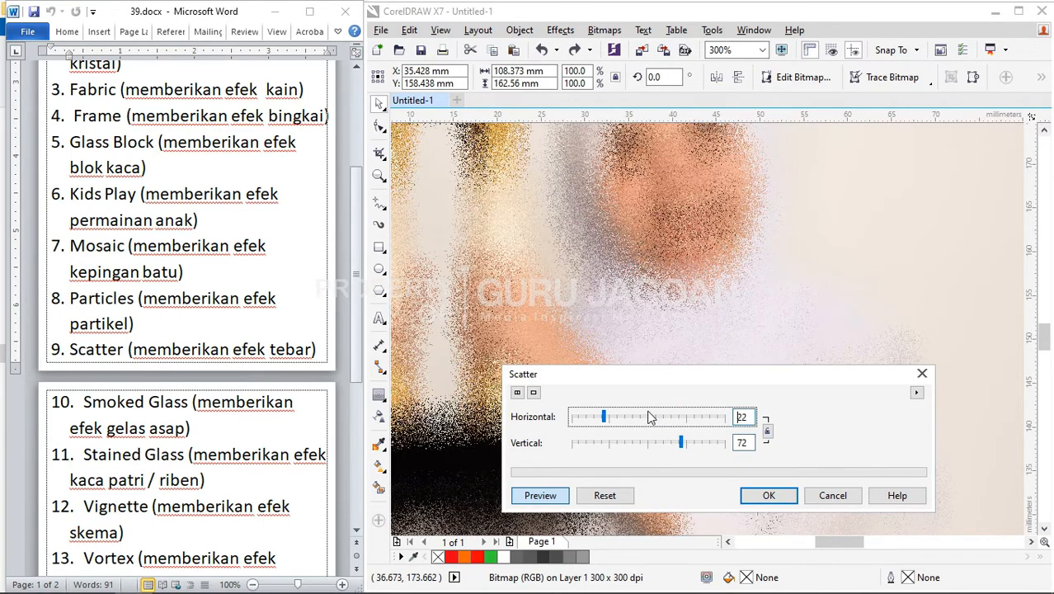
left_click_drag(682, 443, 610, 442)
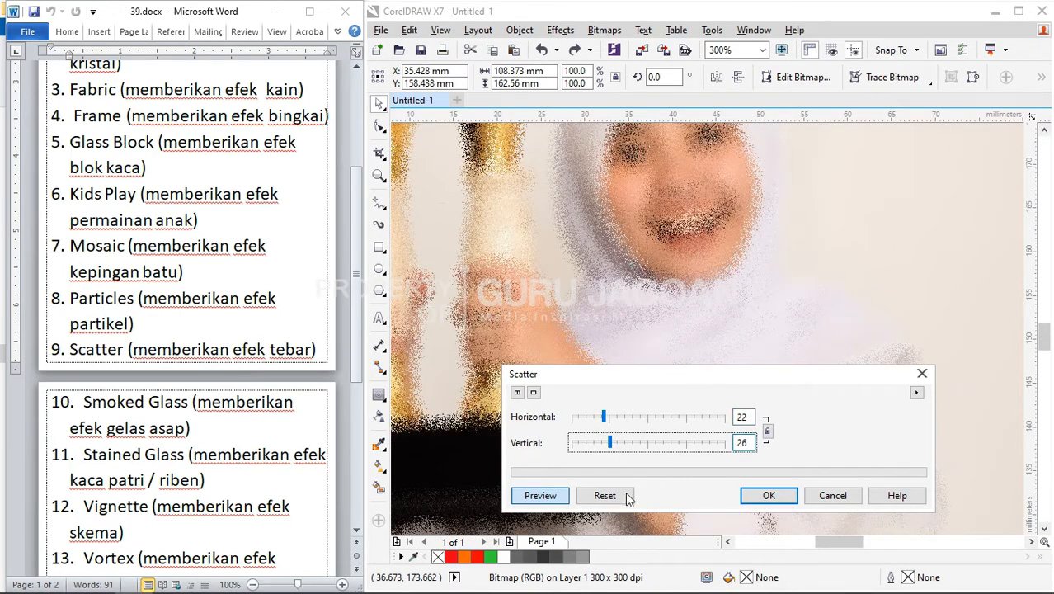
left_click(832, 495)
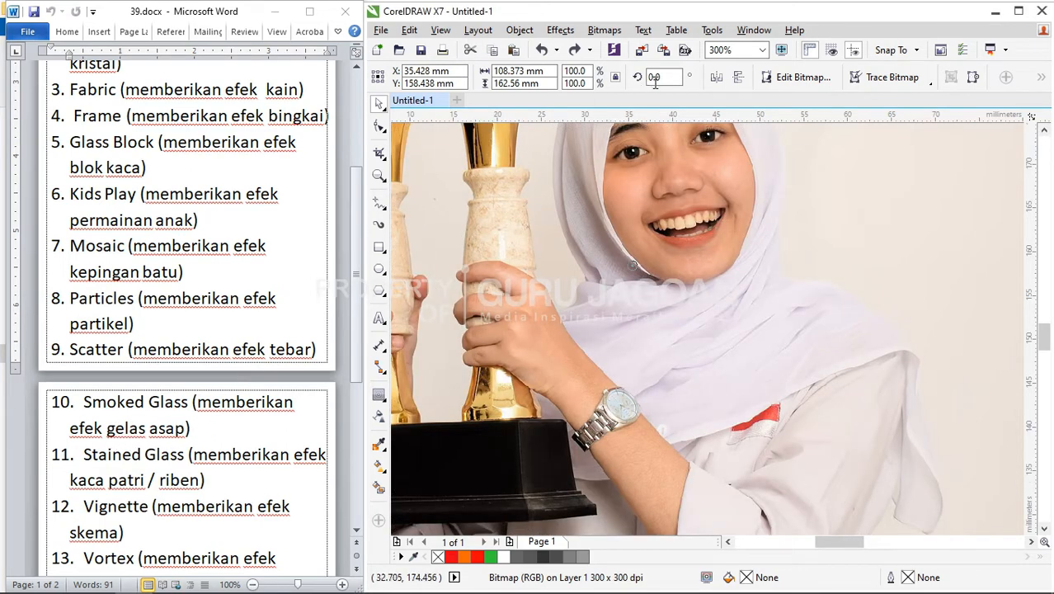
left_click(601, 32)
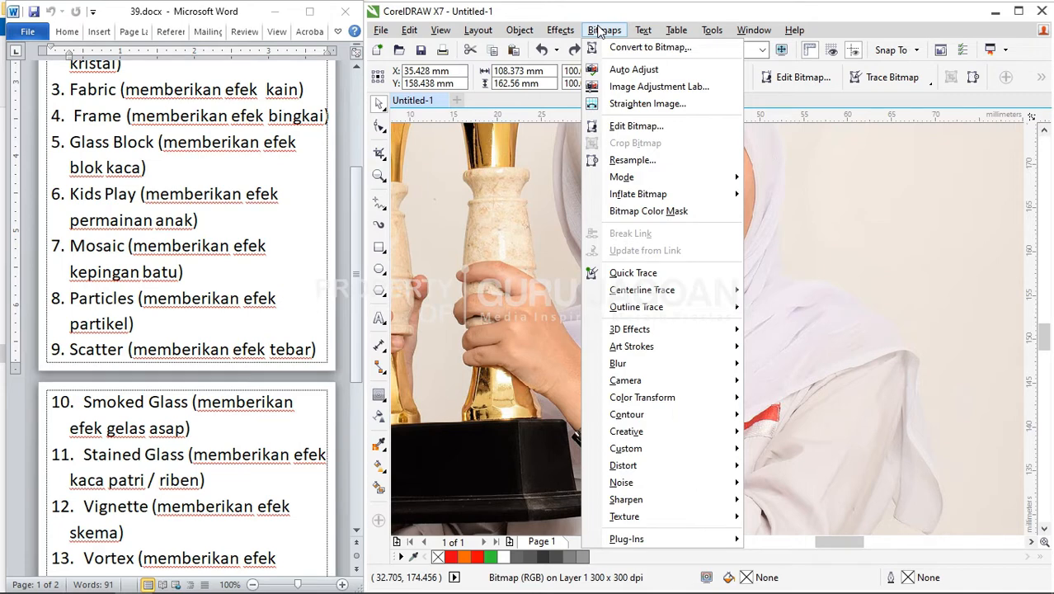
mouse_move(636, 433)
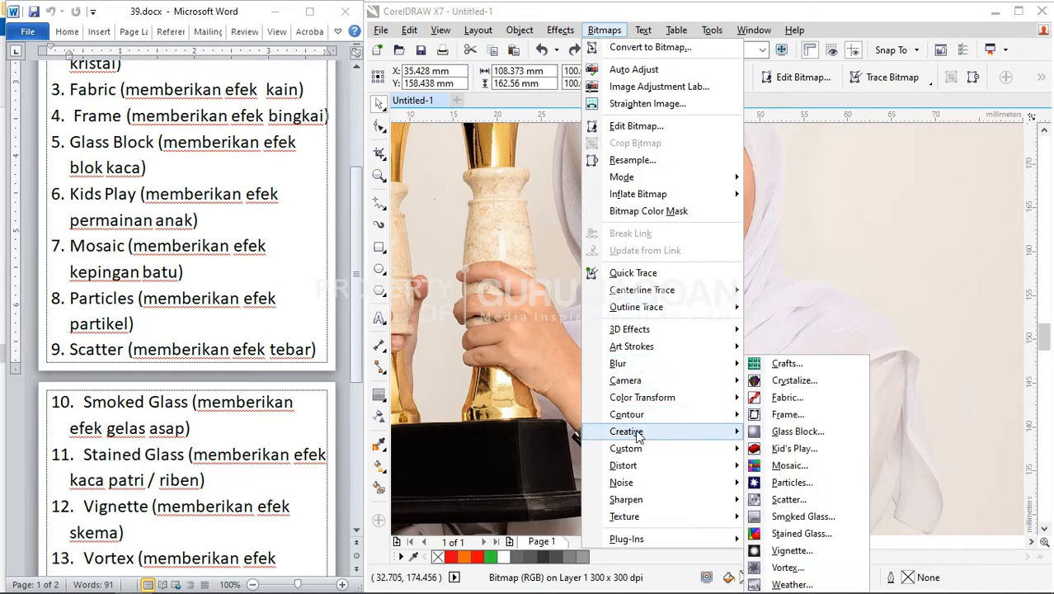
left_click(796, 516)
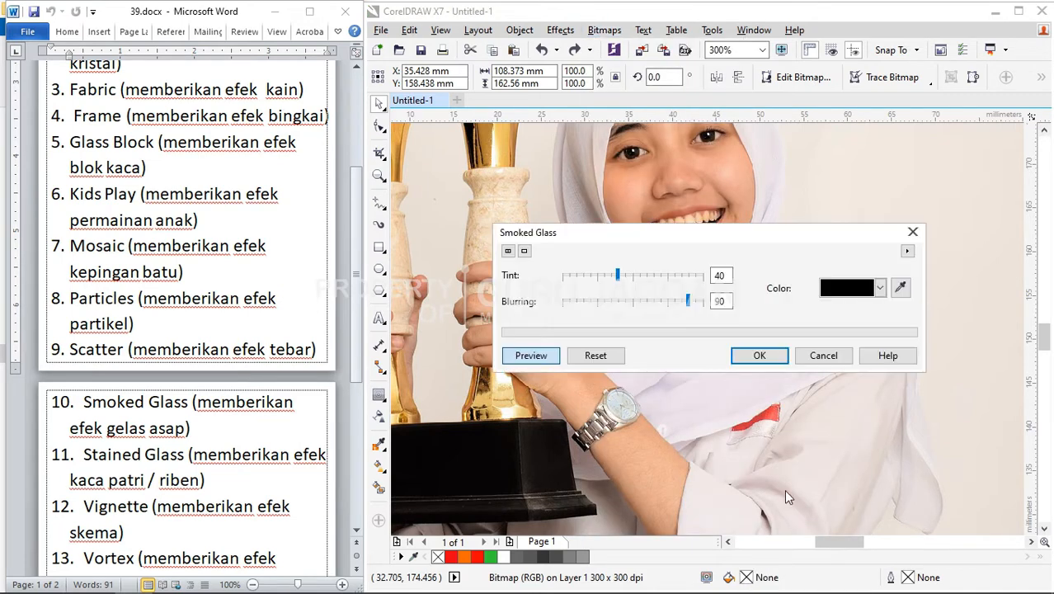
left_click_drag(644, 238, 600, 379)
left_click_drag(632, 265, 535, 197)
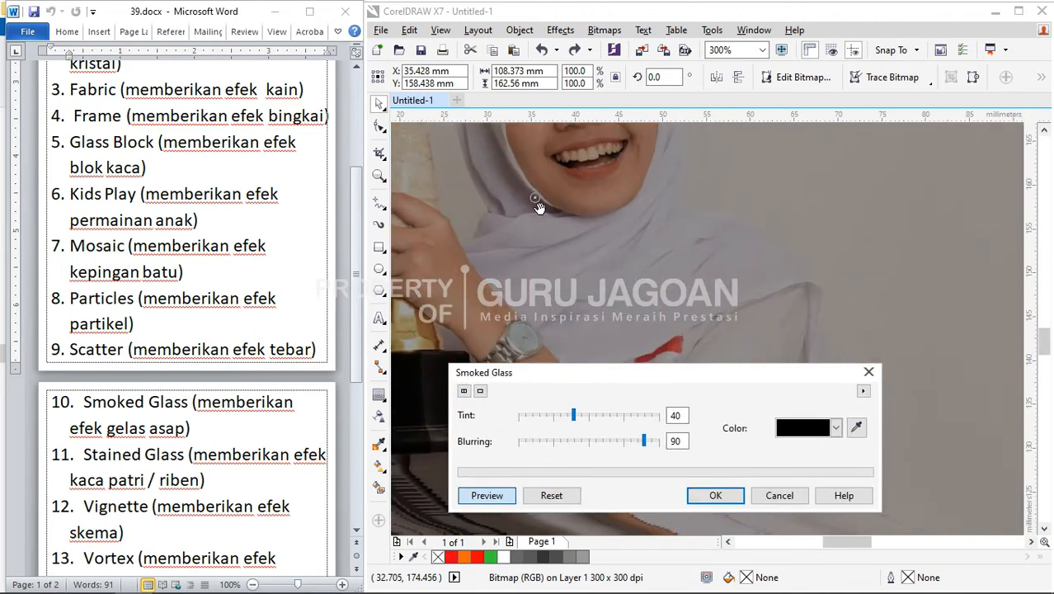
left_click(873, 374)
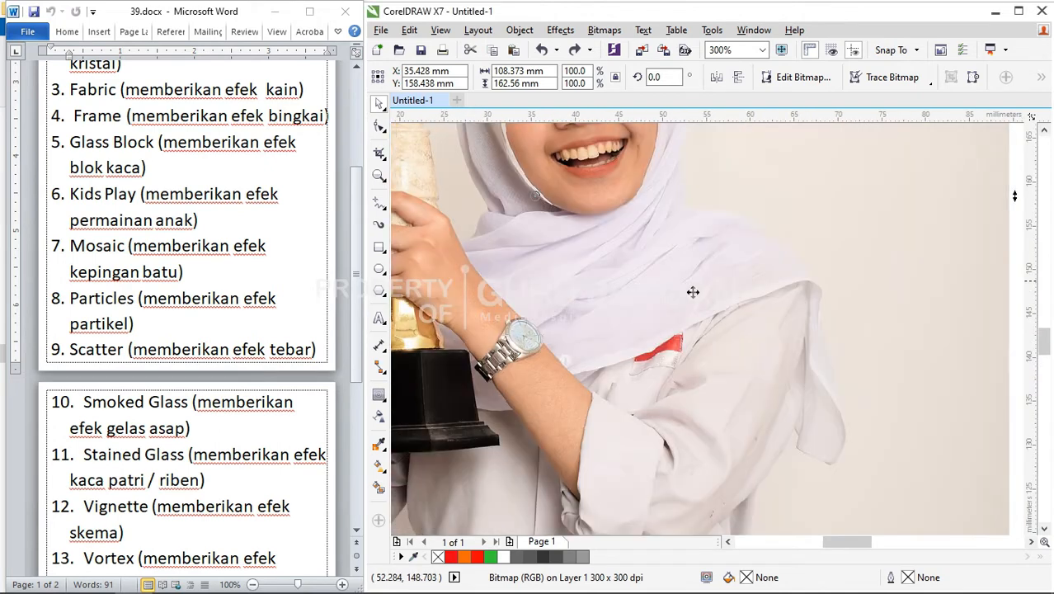
Step: Preview the Creative Smoked Glass effect on the full photo, keeping the dialog clear of the picture
key("F4")
left_click(604, 30)
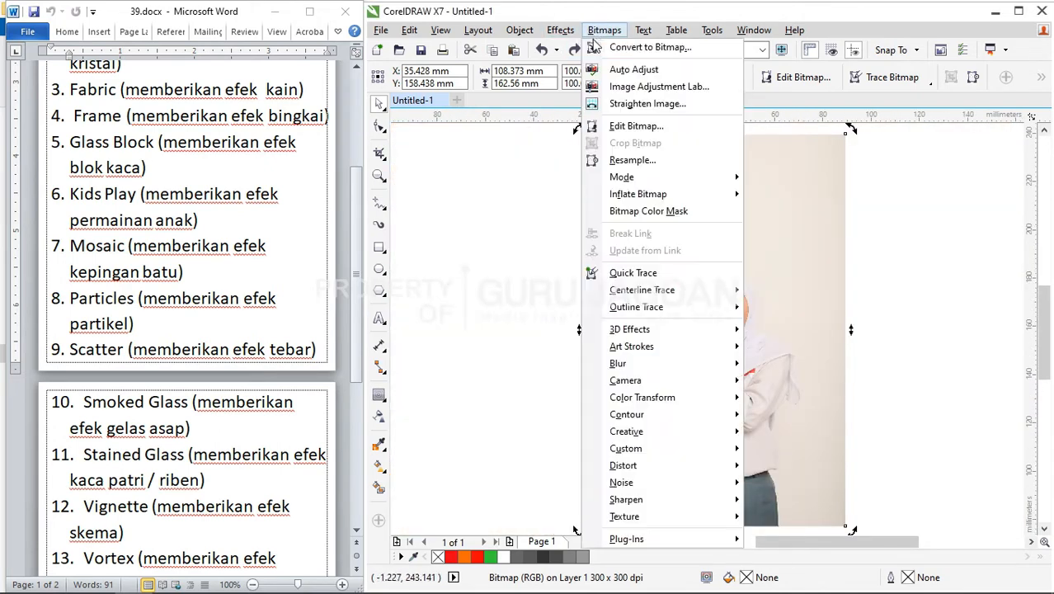
mouse_move(629, 432)
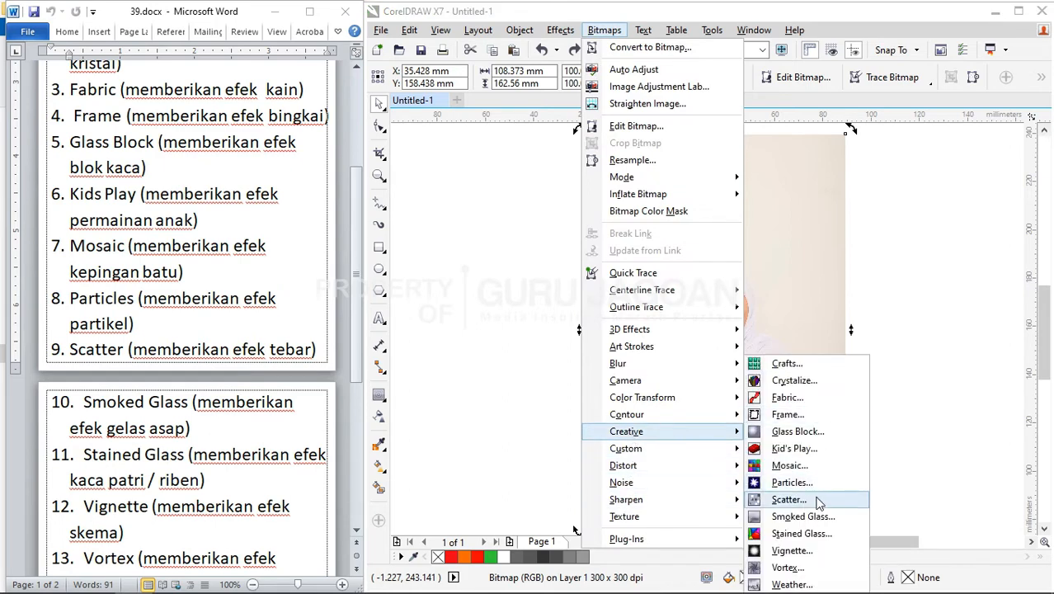
left_click(792, 517)
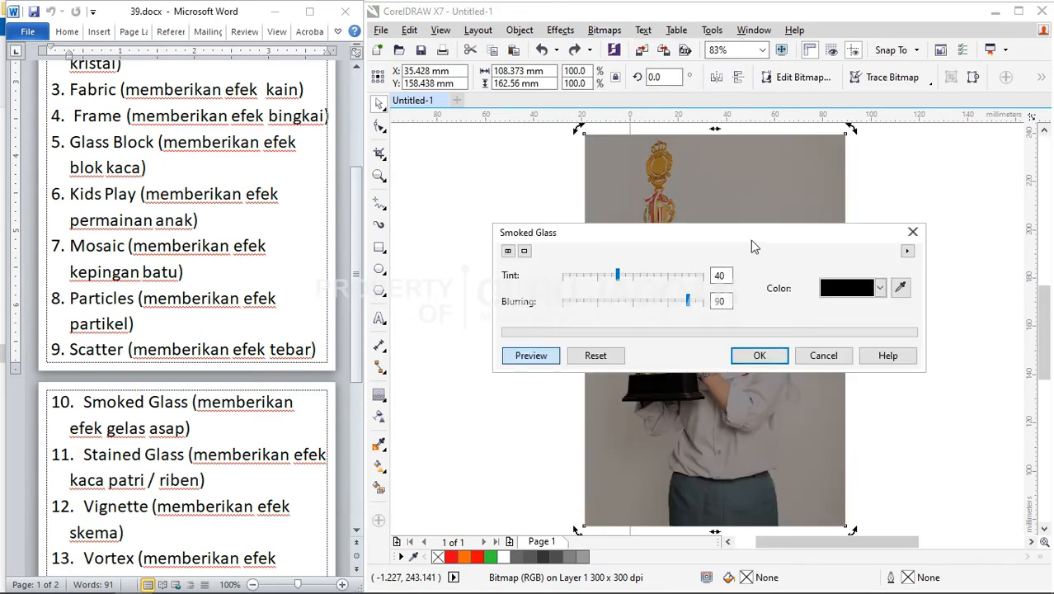
left_click_drag(751, 240, 415, 296)
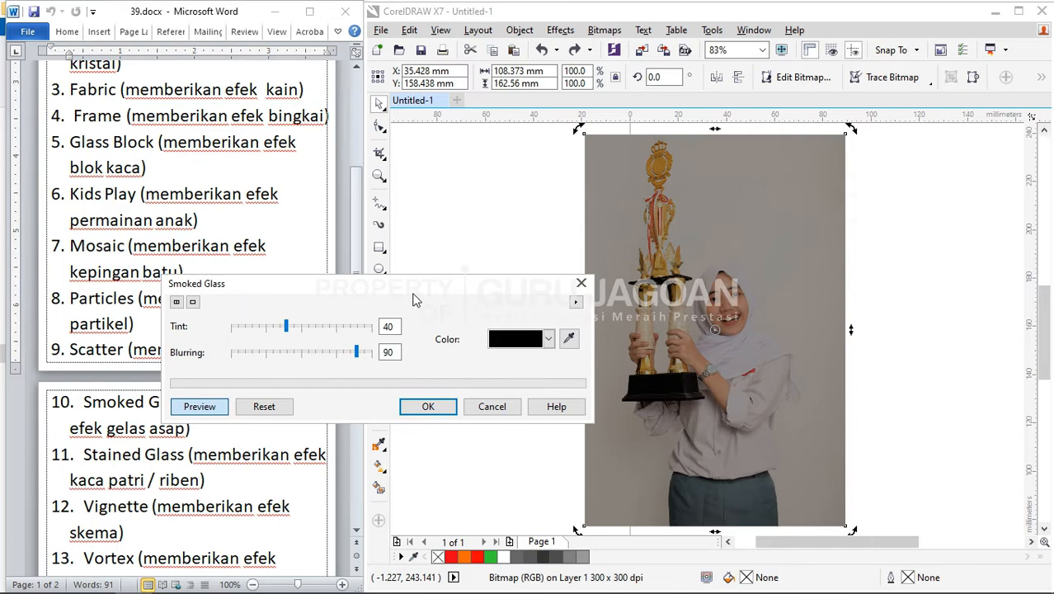
Step: Try Smoked Glass tint values of 55 and 42 with a blurring of 42
left_click(310, 327)
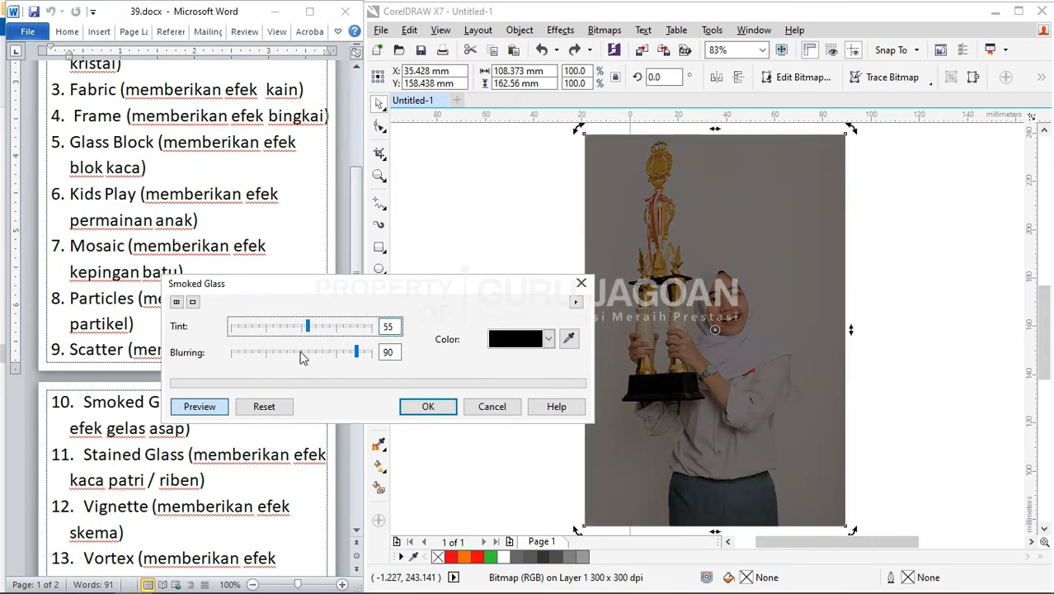
left_click(288, 354)
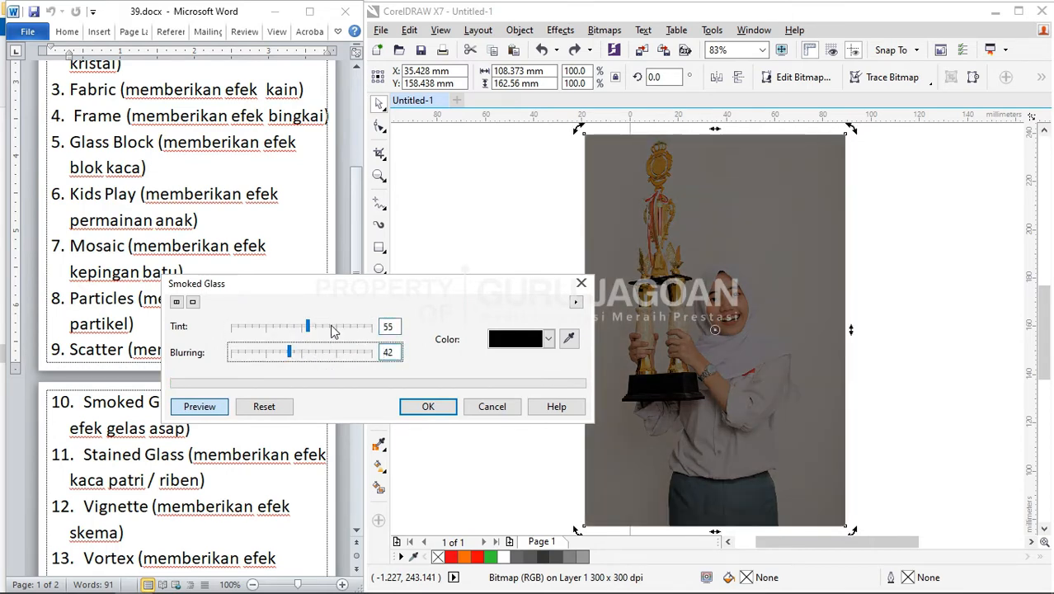
left_click(290, 328)
Step: Try dark blue and orange as the Smoked Glass color, and discard the effect
left_click(549, 339)
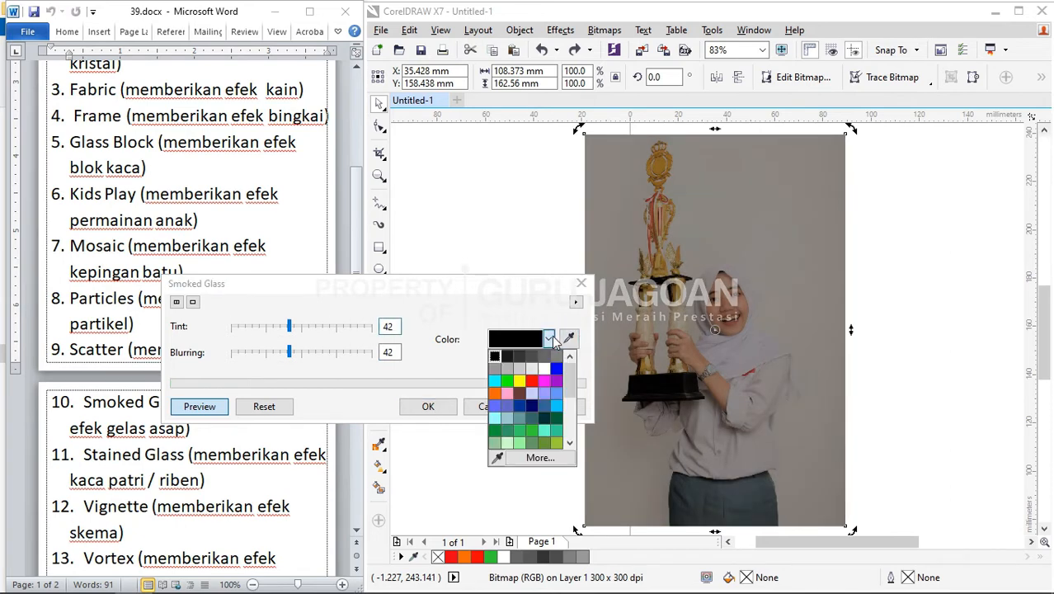
left_click(532, 405)
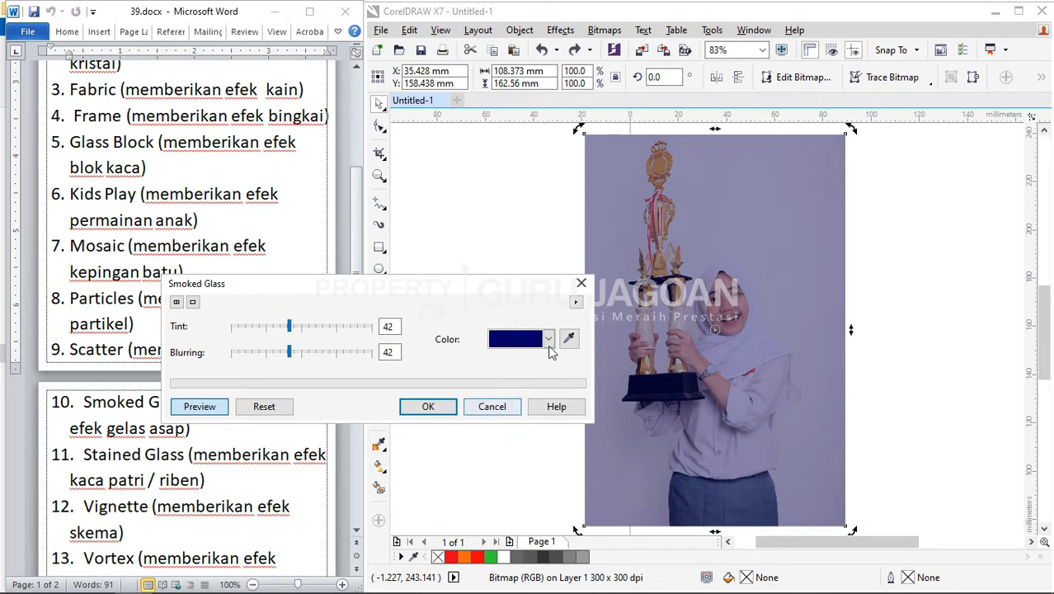
left_click(549, 340)
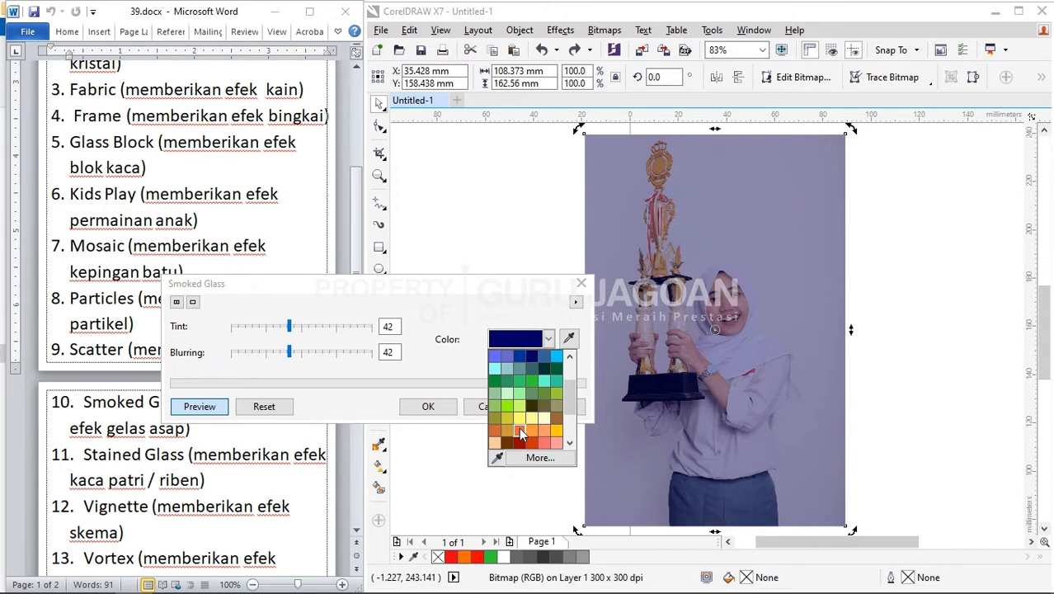
left_click(521, 432)
left_click(492, 406)
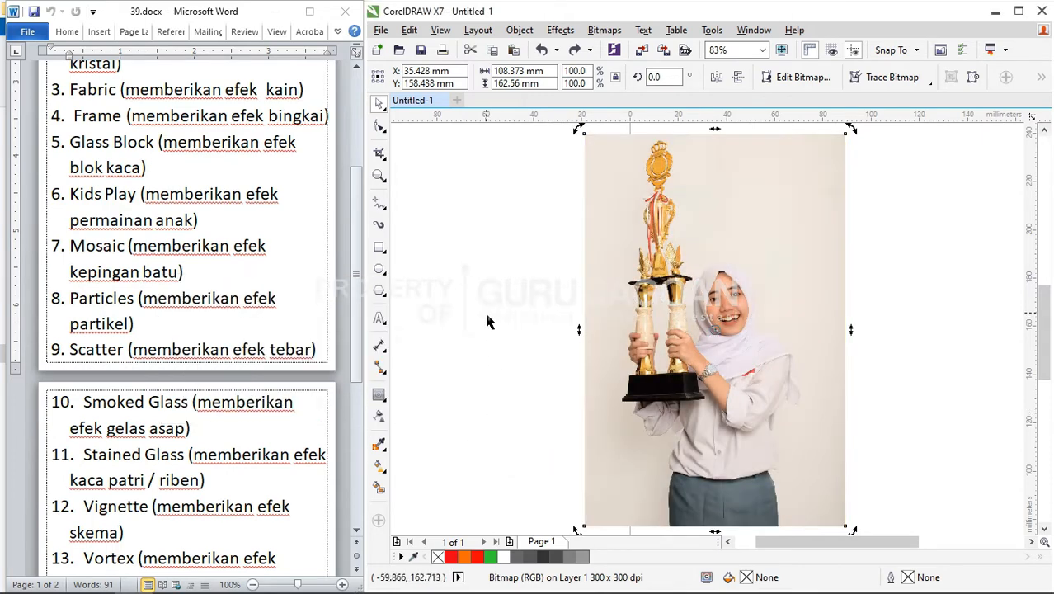
Step: Check the next effects in the Word list and preview Creative Stained Glass on a closer view of the trophy and face
scroll(133, 409, "down", 3)
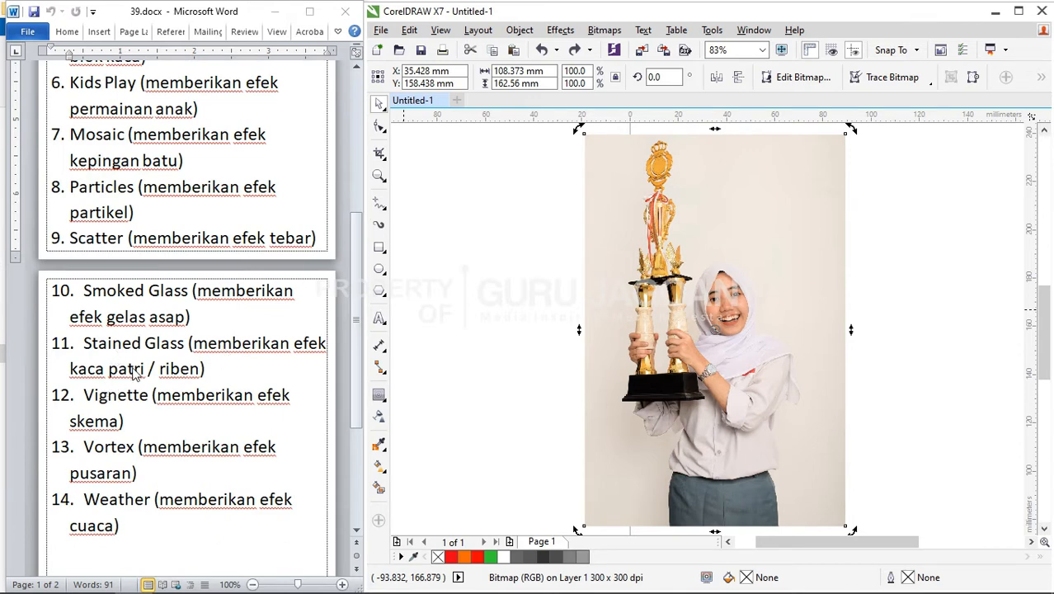
scroll(742, 317, "up", 3)
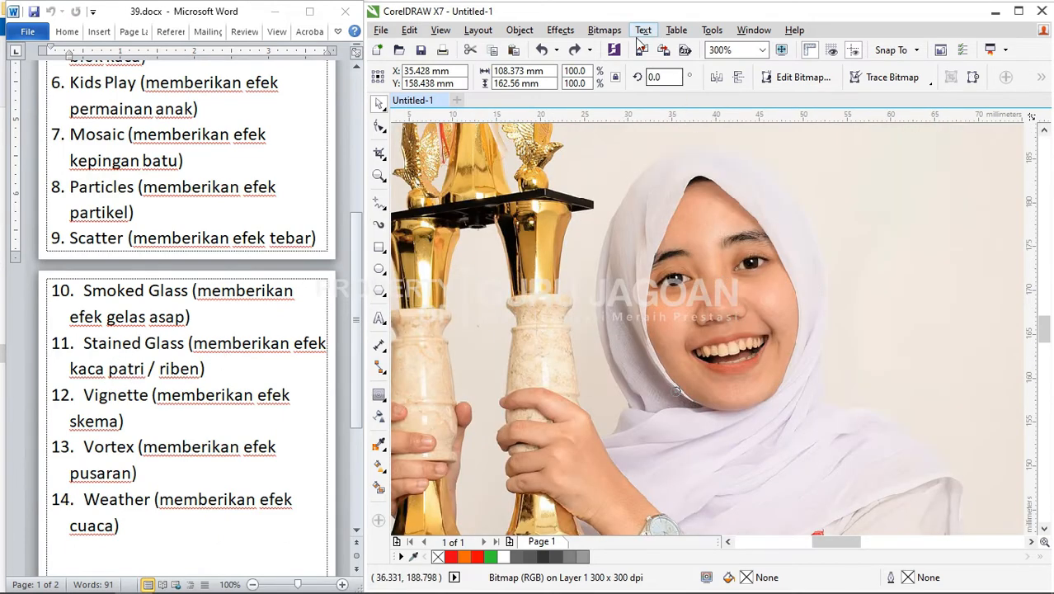
left_click(604, 29)
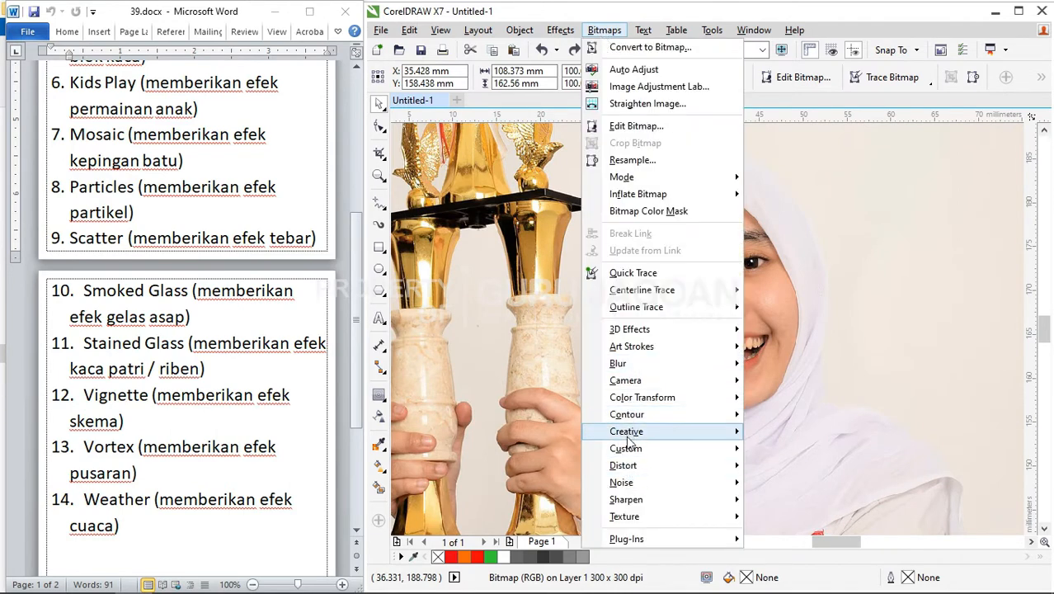
mouse_move(632, 432)
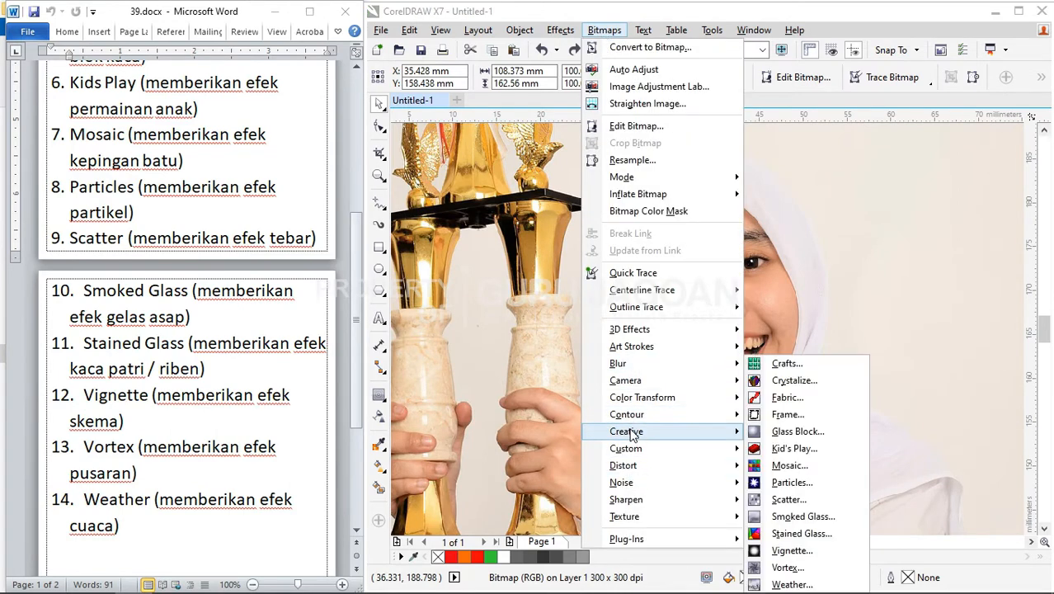
left_click(808, 537)
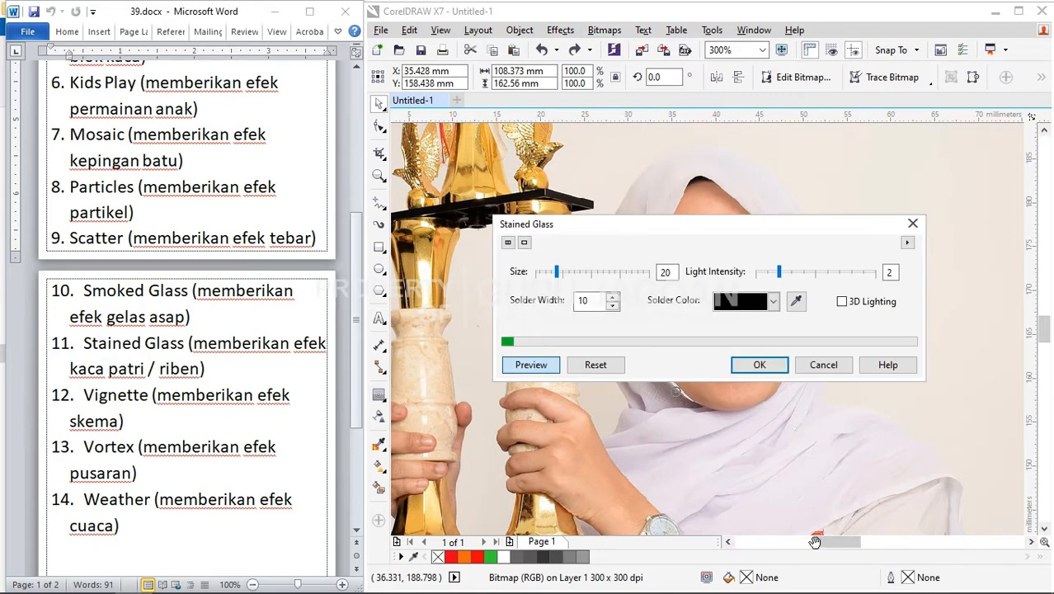
left_click_drag(712, 234, 579, 400)
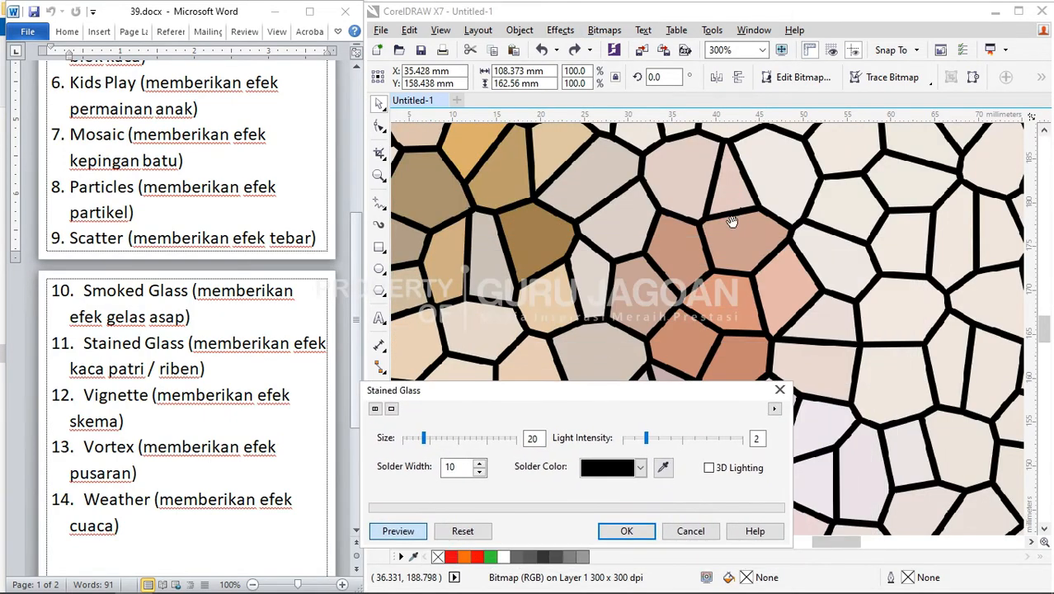
left_click_drag(554, 314, 656, 240)
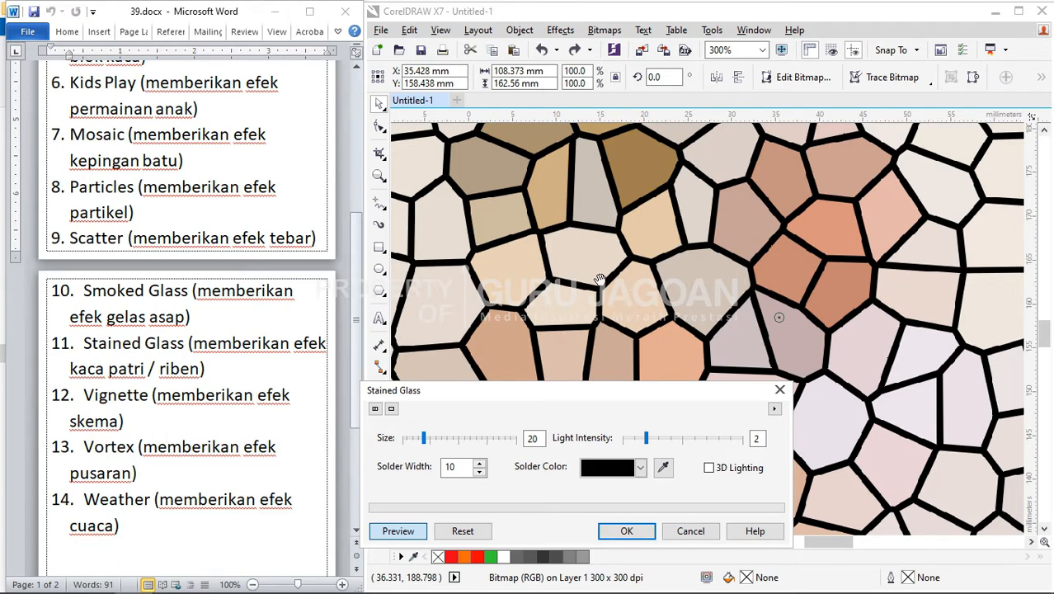
Step: Try Stained Glass with size 32 and solder widths of 11 and 50, and undo the applied effect
left_click_drag(424, 438, 438, 438)
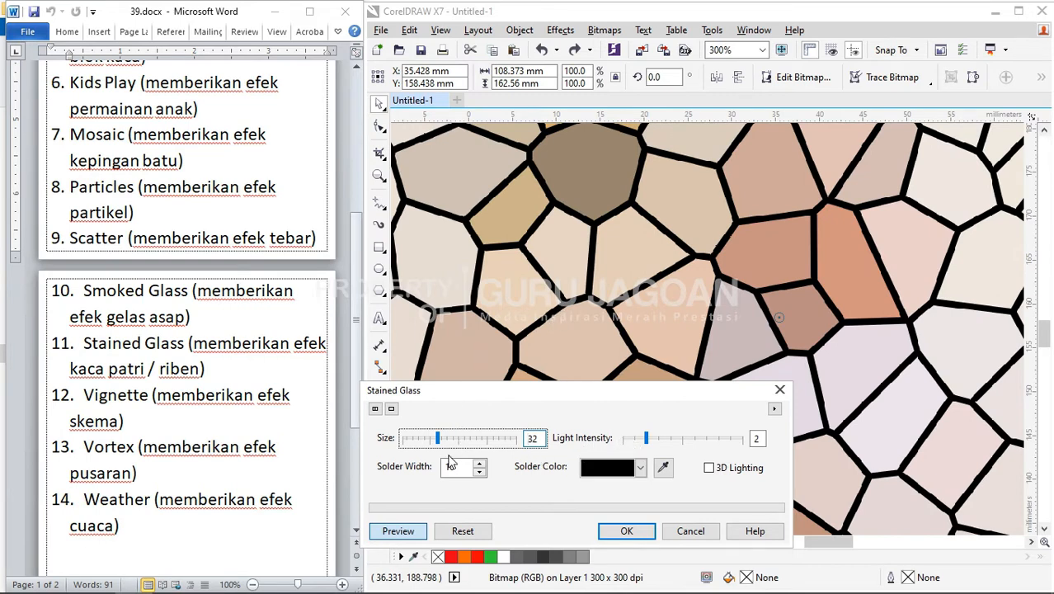
left_click(477, 463)
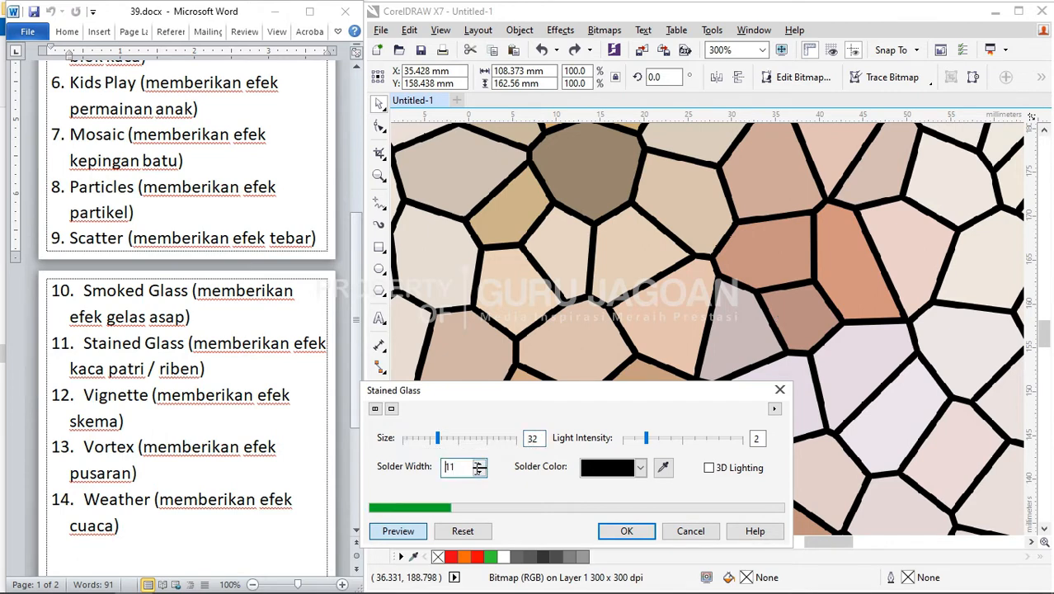
left_click_drag(468, 467, 439, 467)
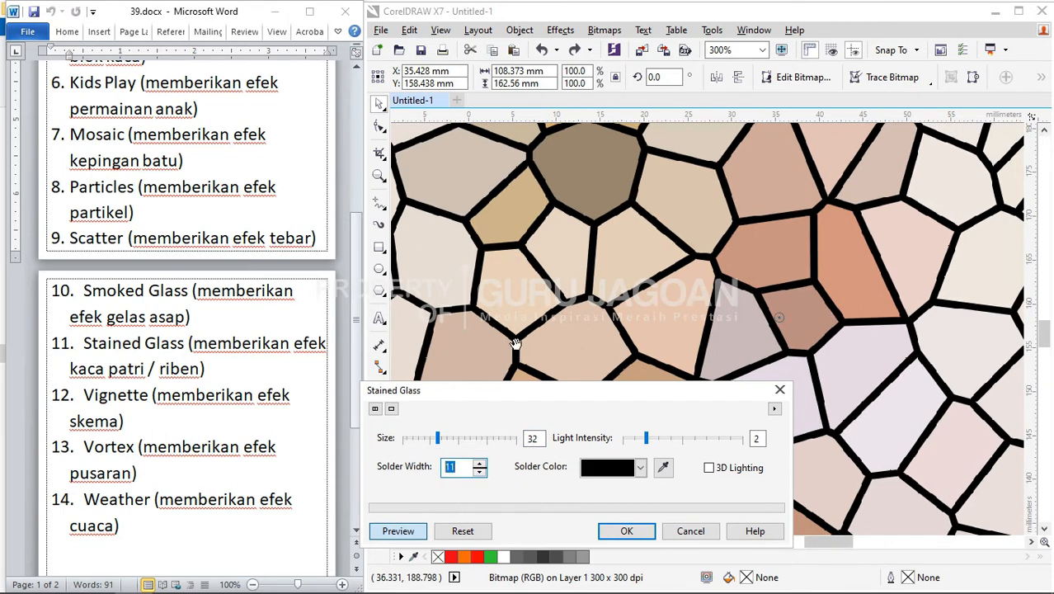
type("5")
key("Return")
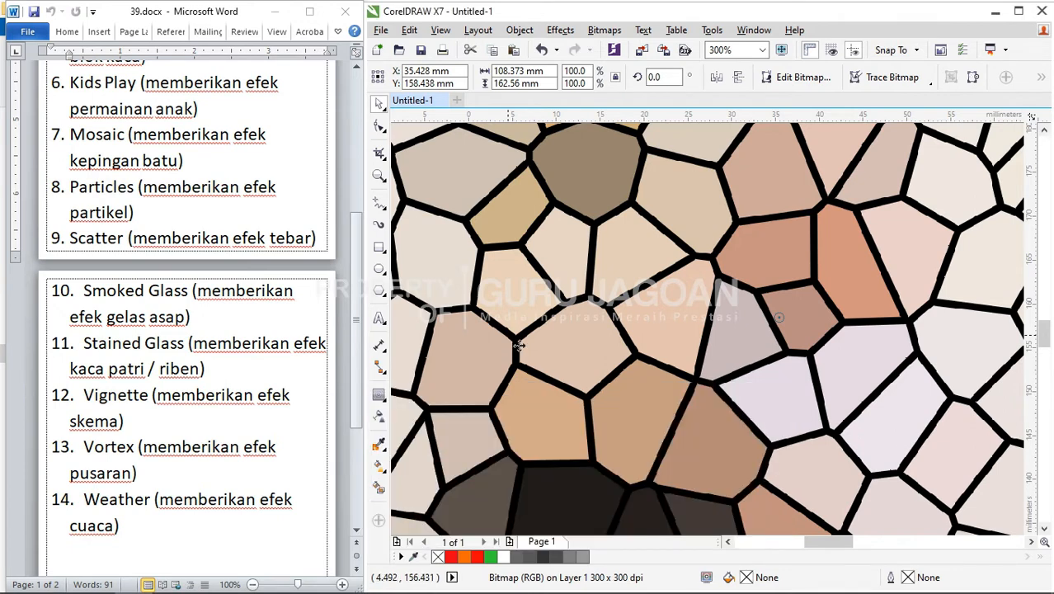
key("ctrl+z")
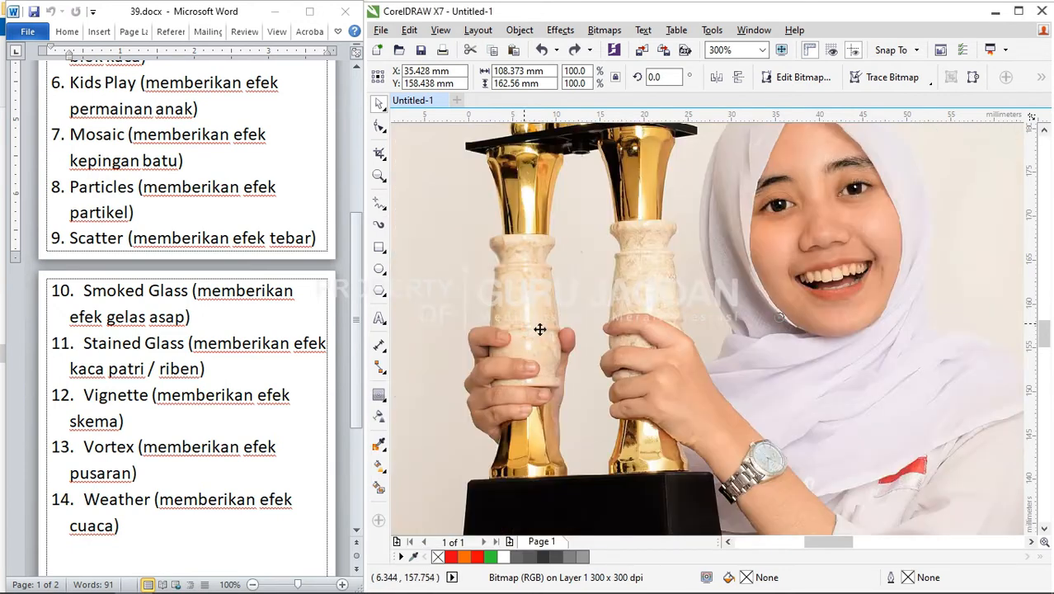
Step: Preview Stained Glass again with a solder width of 10, and try sizes of 55 and 41
left_click(604, 30)
mouse_move(677, 434)
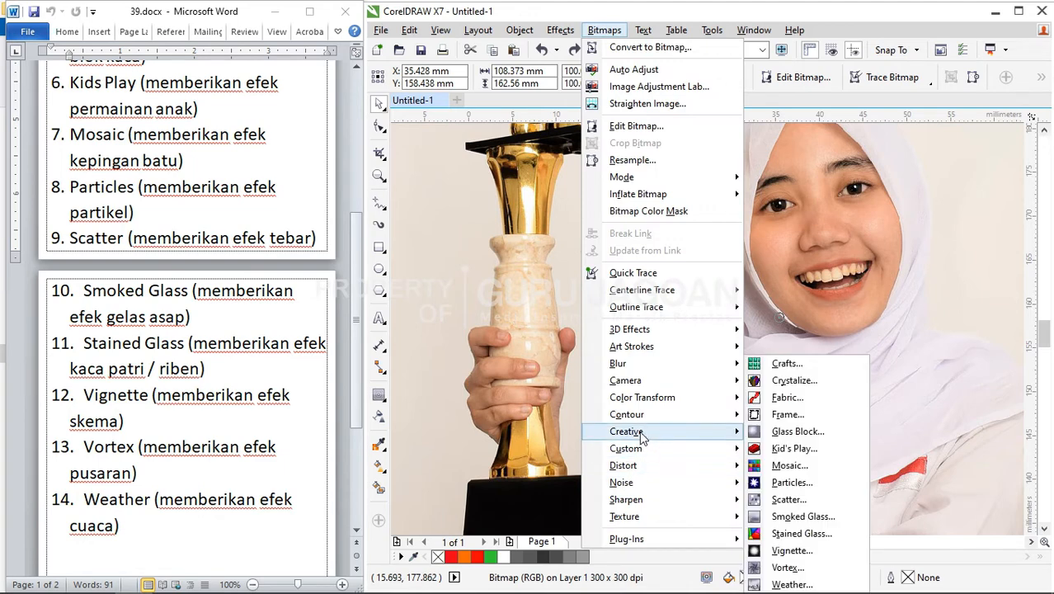
left_click(790, 534)
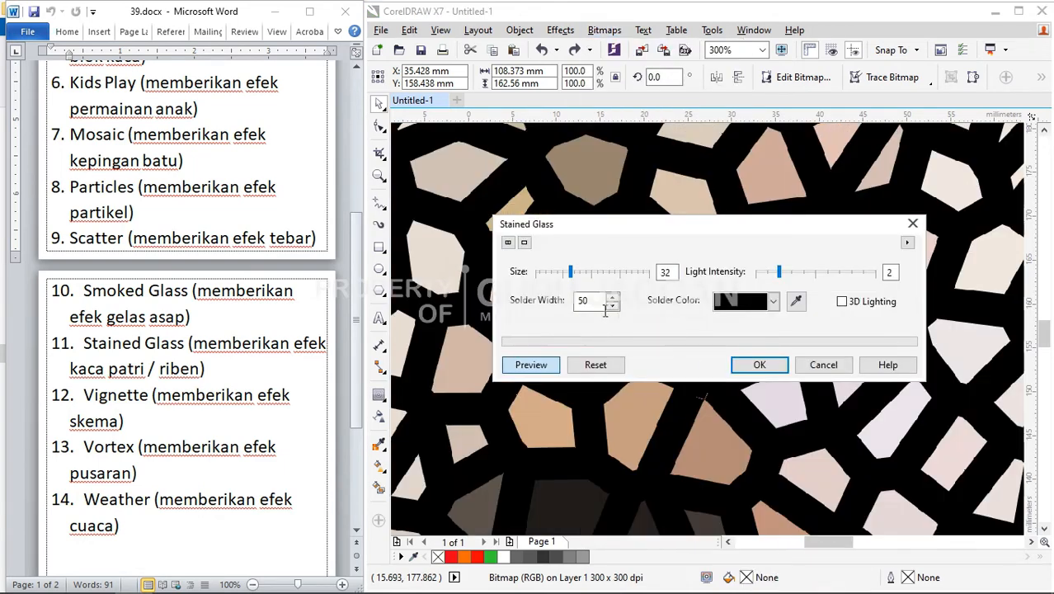
left_click_drag(610, 224, 553, 369)
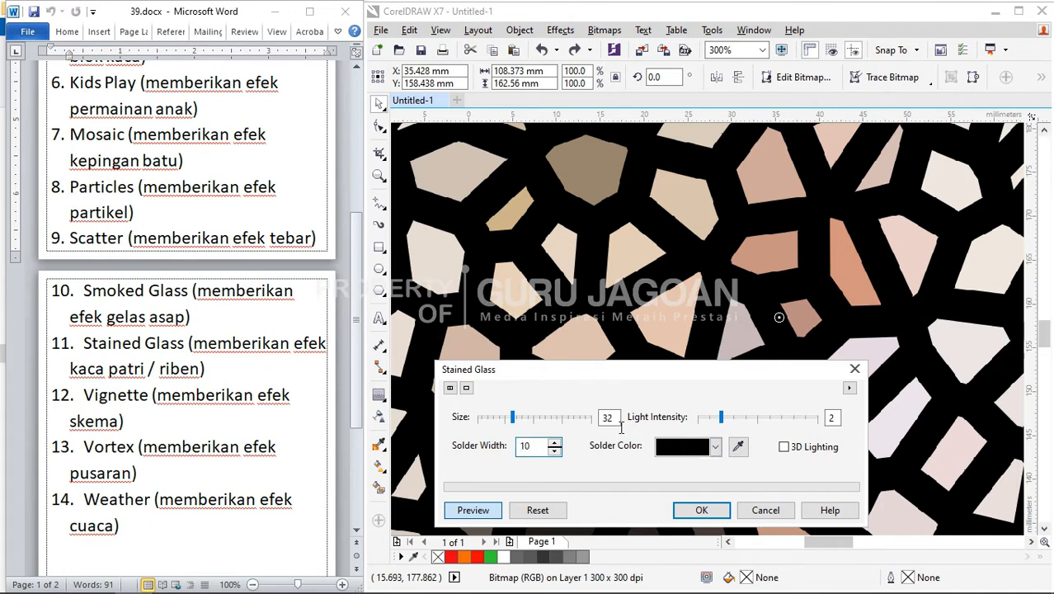
left_click(537, 421)
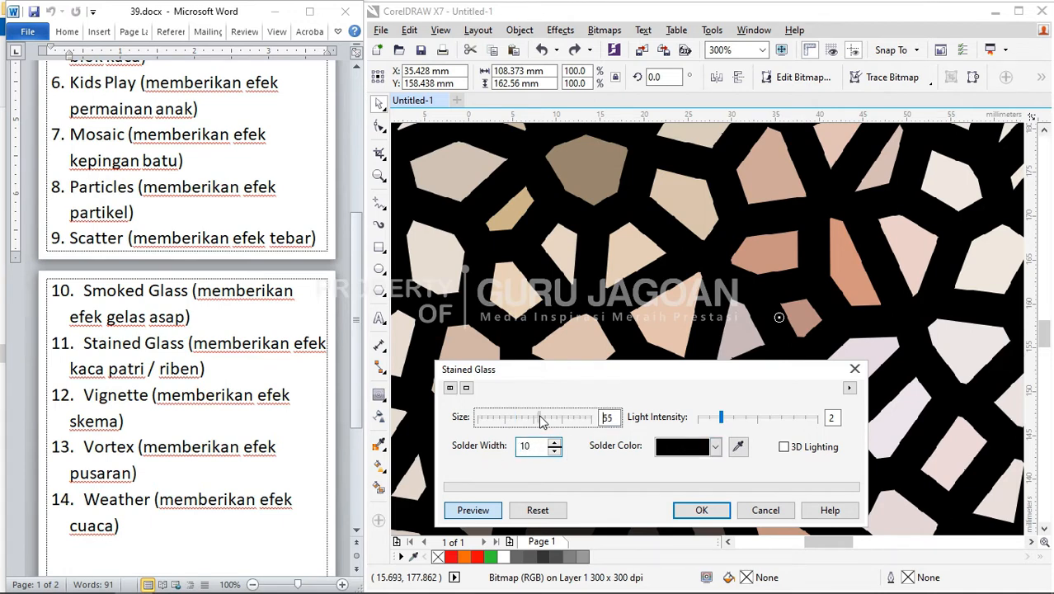
left_click_drag(536, 425, 522, 425)
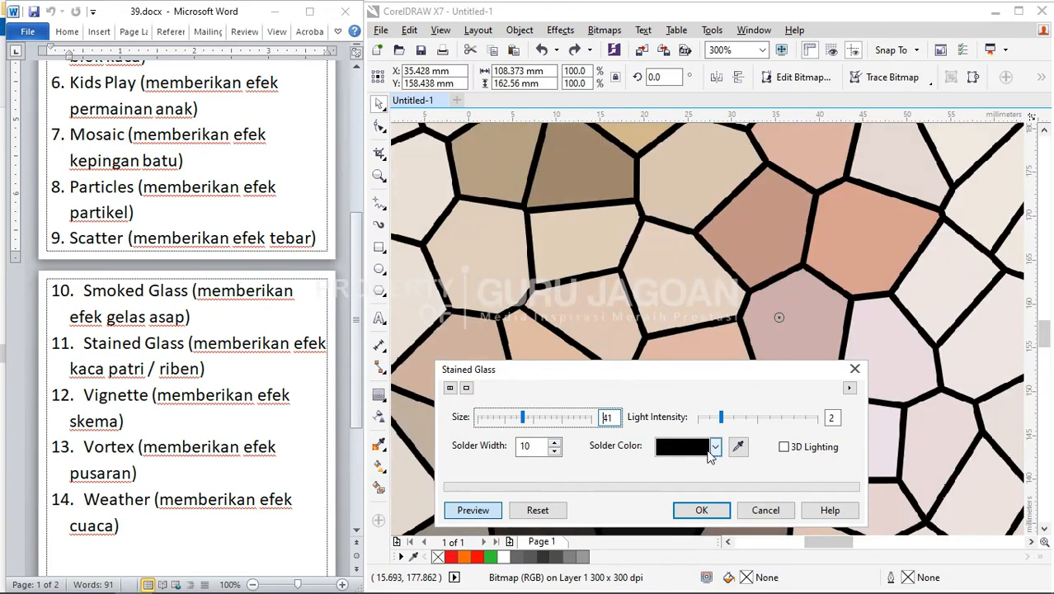
Step: Try yellow as the Stained Glass solder color, and discard the effect
left_click(716, 447)
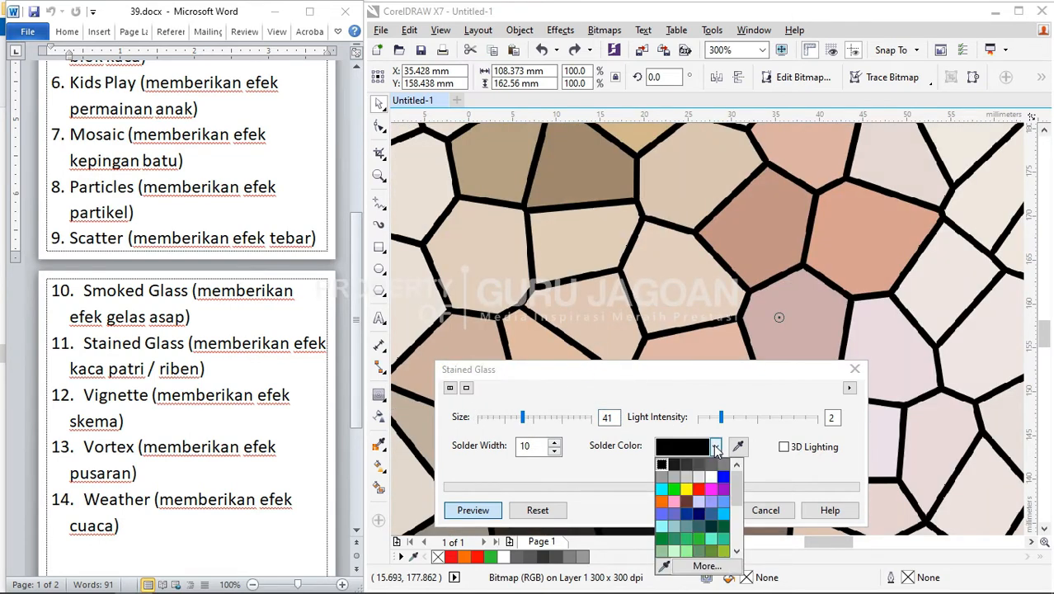
left_click(687, 489)
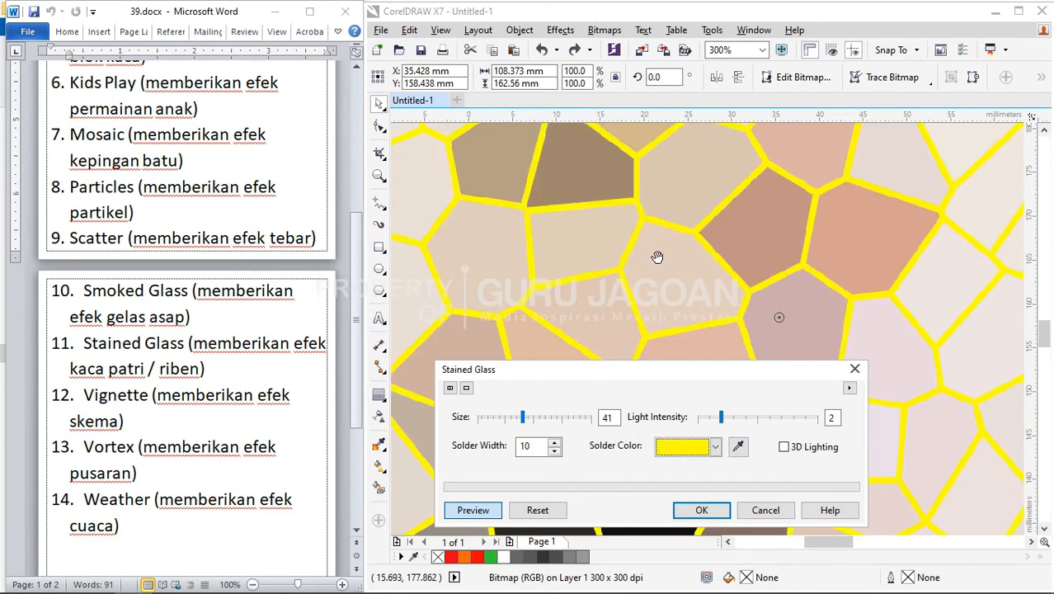
left_click(763, 511)
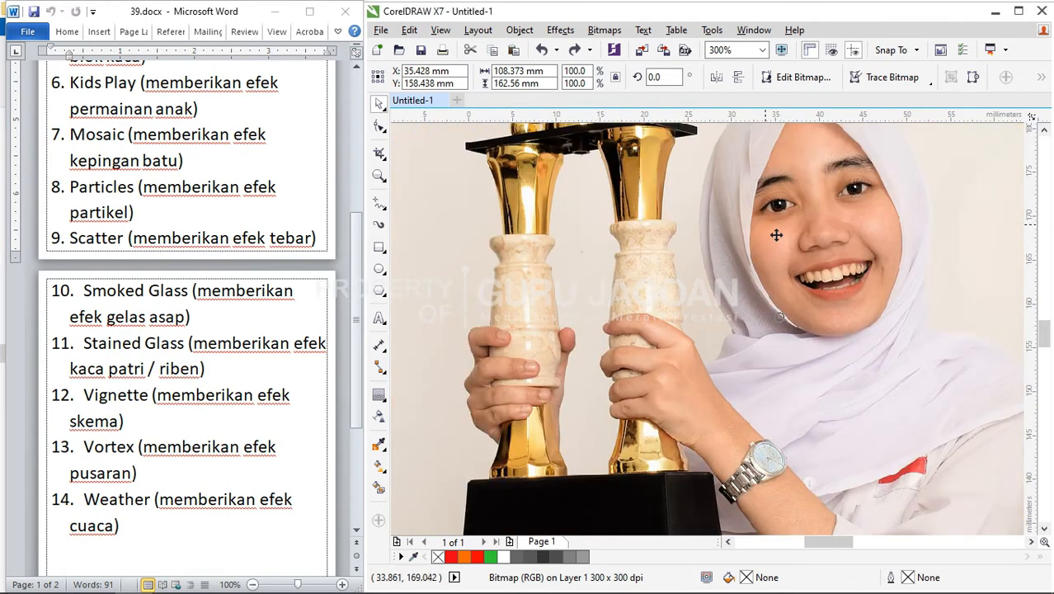
left_click_drag(774, 239, 687, 305)
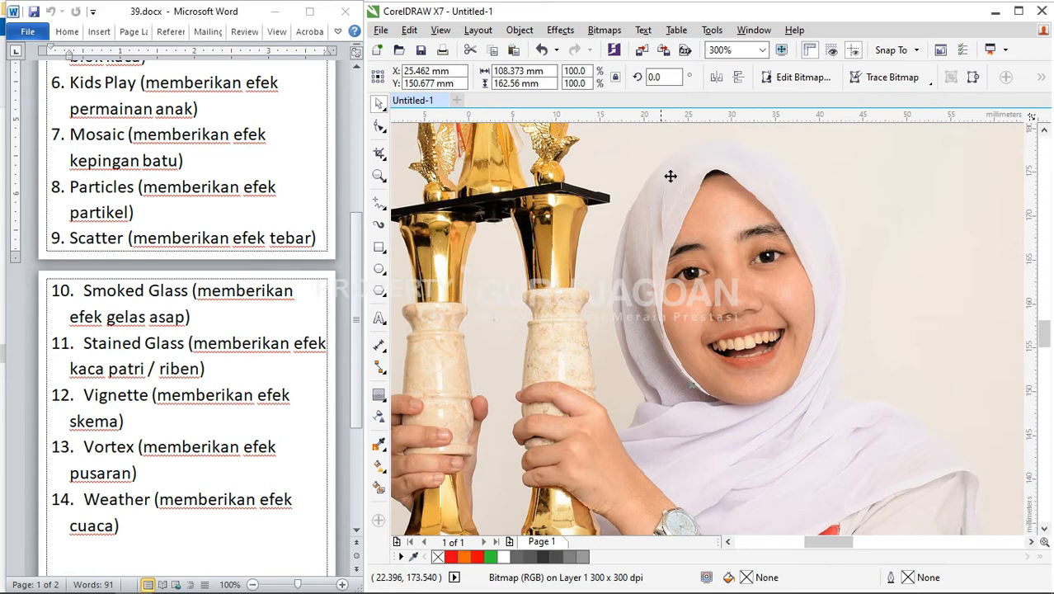
left_click(605, 30)
mouse_move(637, 440)
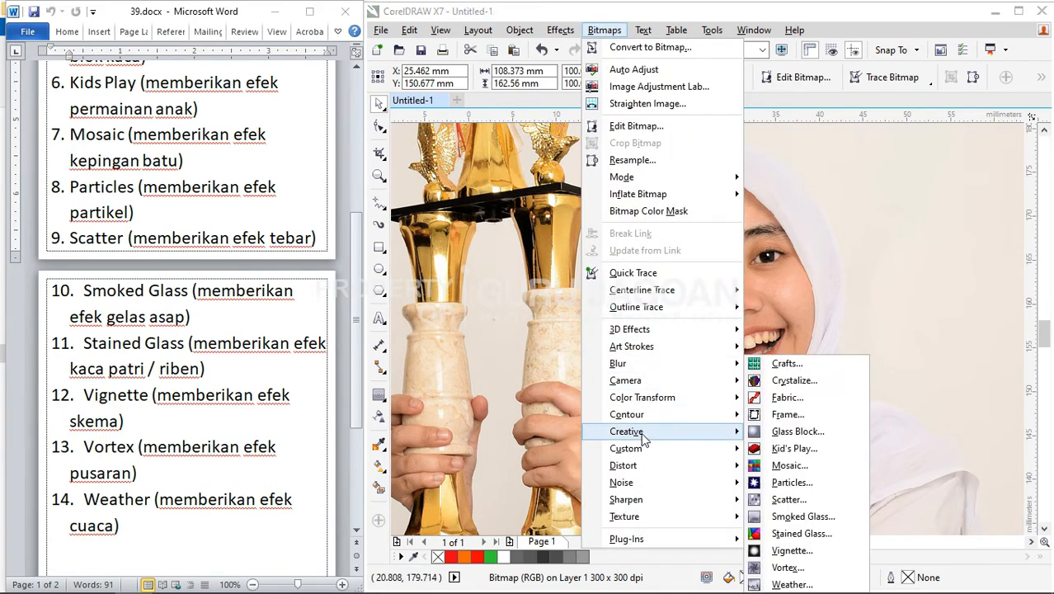
left_click(790, 550)
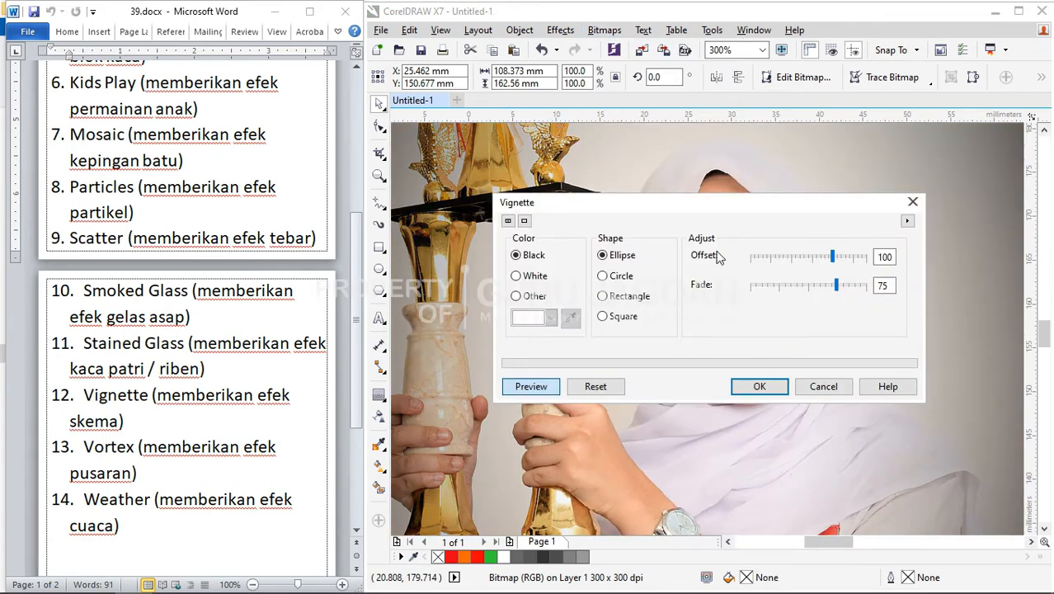
left_click(815, 394)
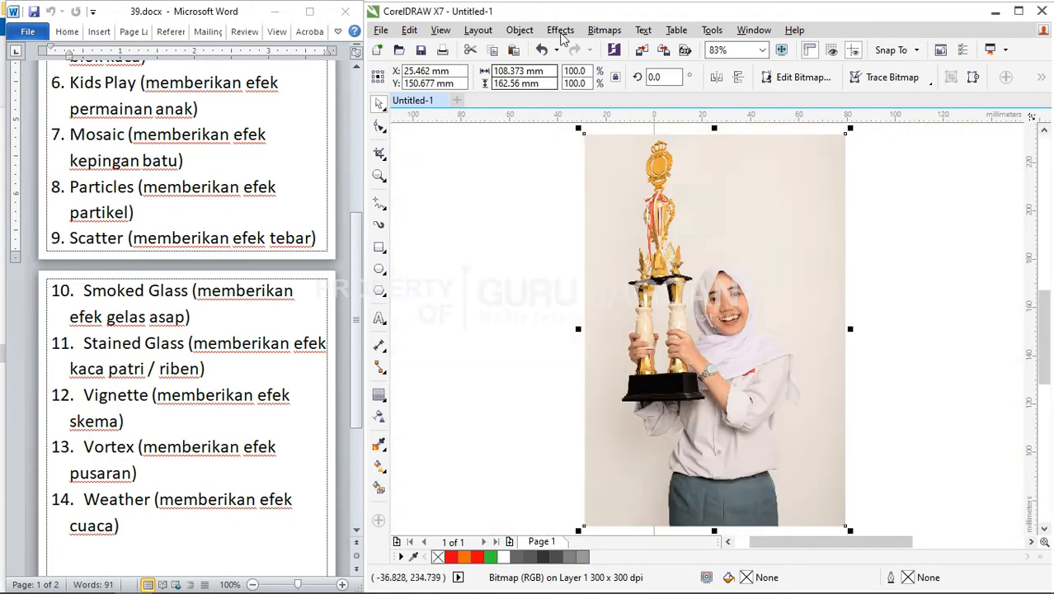
Step: Preview the Creative Vignette effect on a full view of the photo and try red as its color
left_click(615, 30)
mouse_move(681, 433)
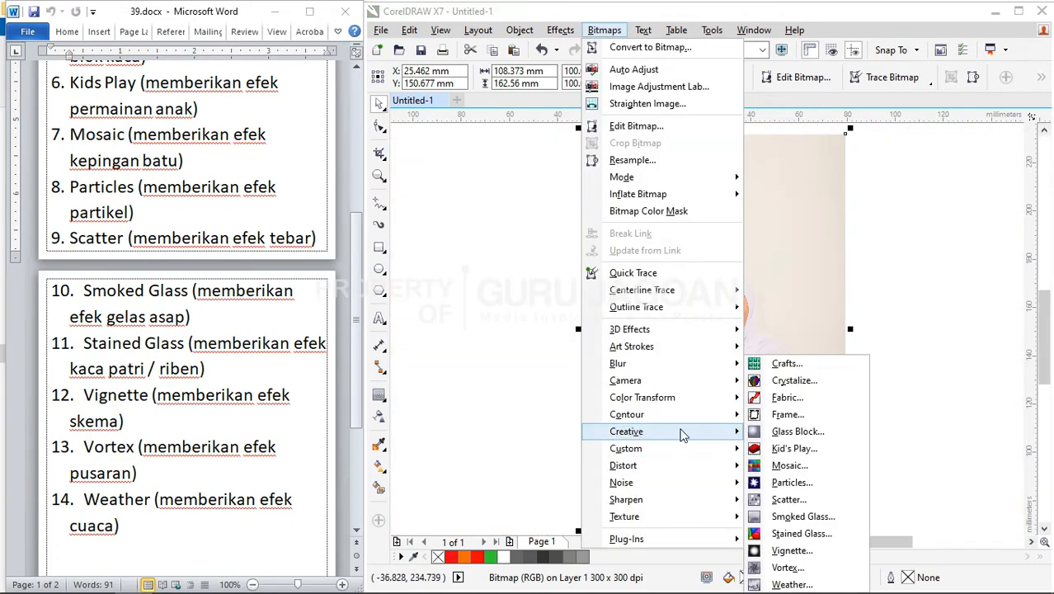
left_click(799, 563)
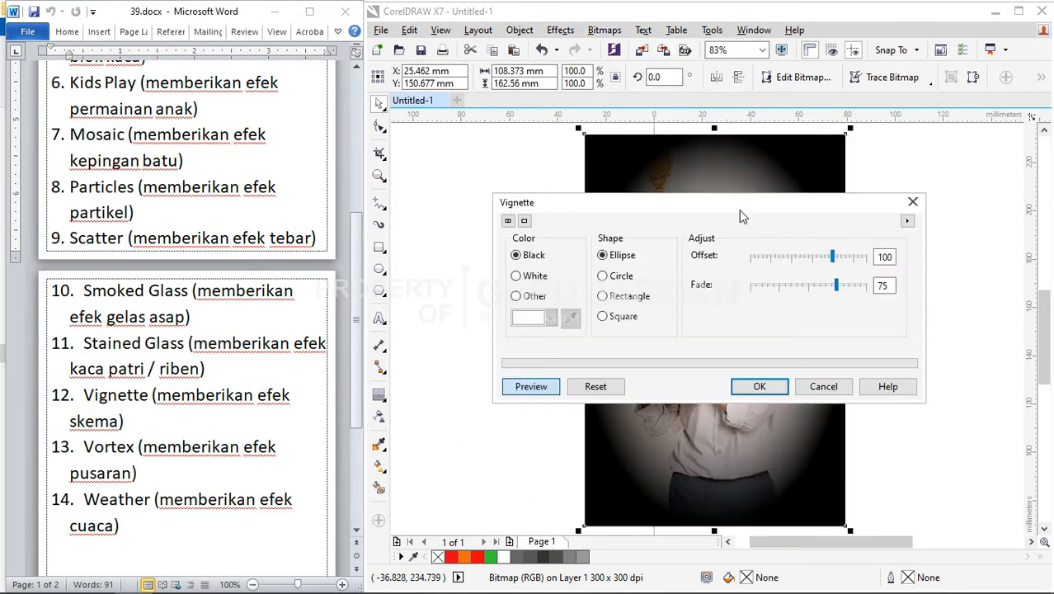
left_click_drag(742, 214, 371, 259)
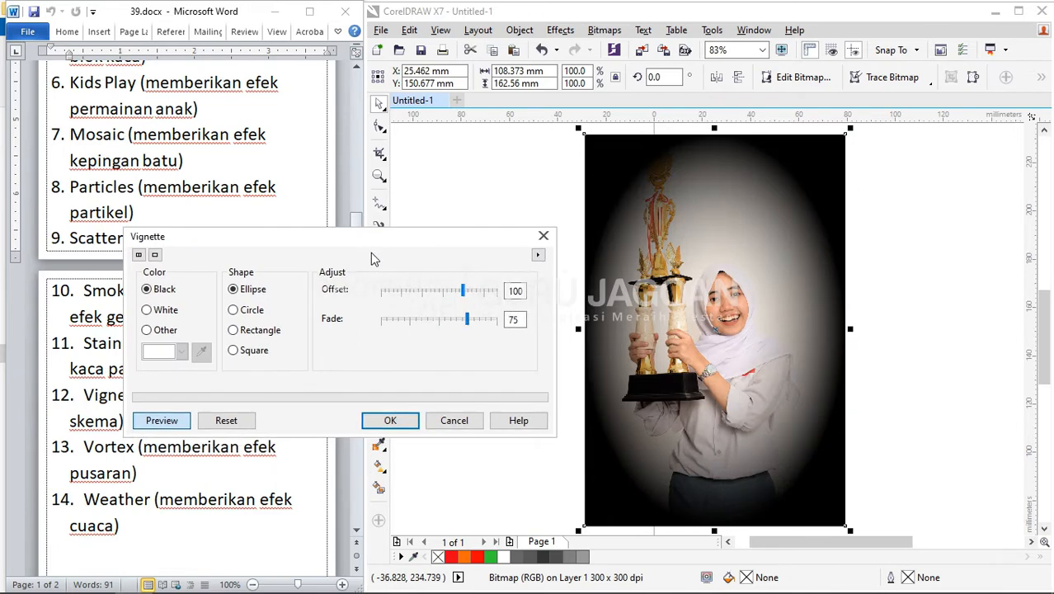
left_click(146, 330)
left_click(182, 352)
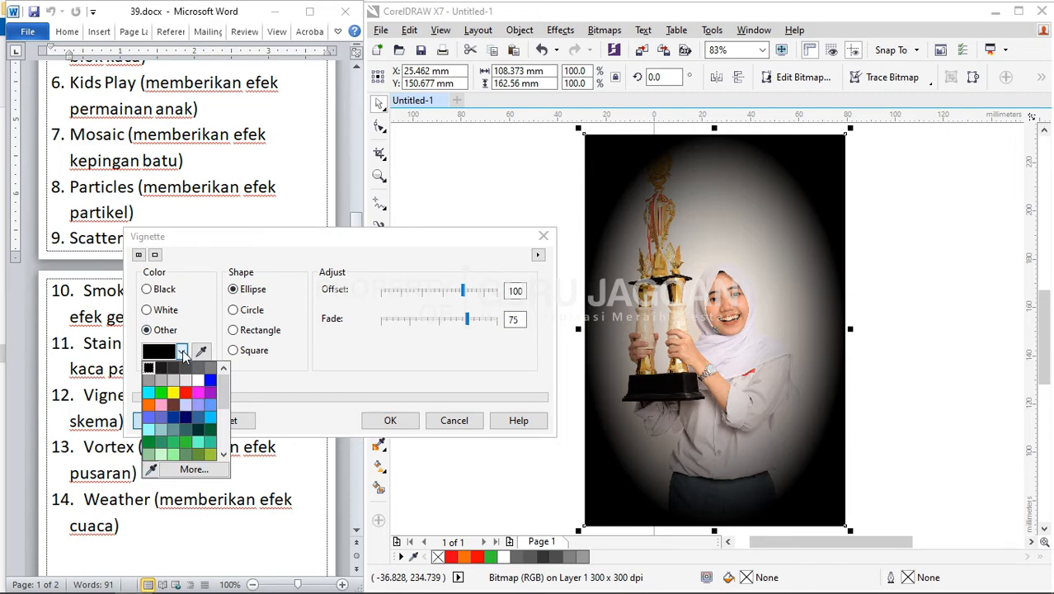
left_click(186, 393)
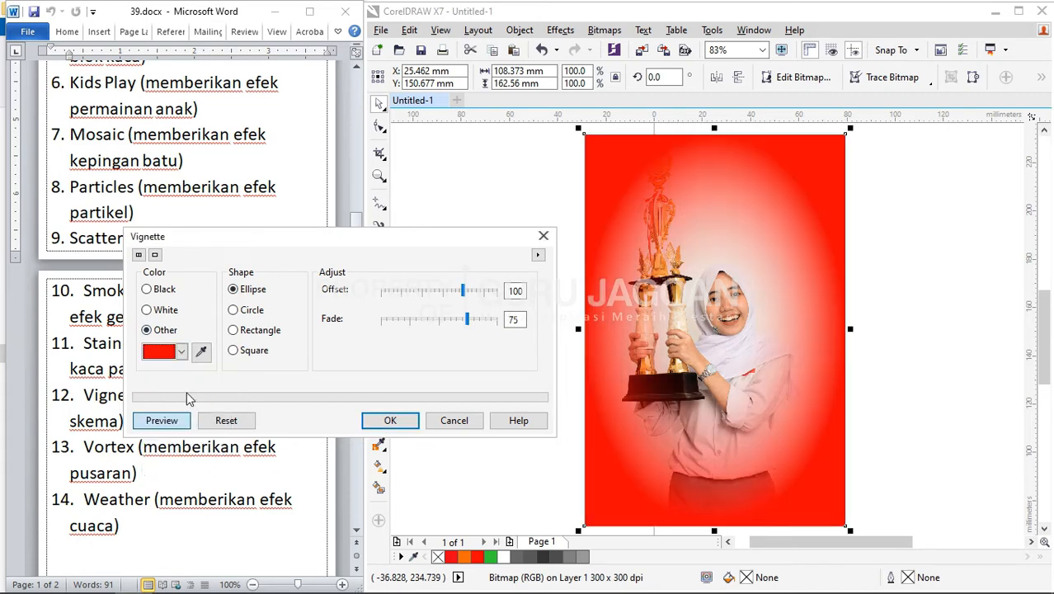
Step: Set the vignette color back to black, try the circle, rectangle and square shapes, and return to ellipse
left_click(147, 290)
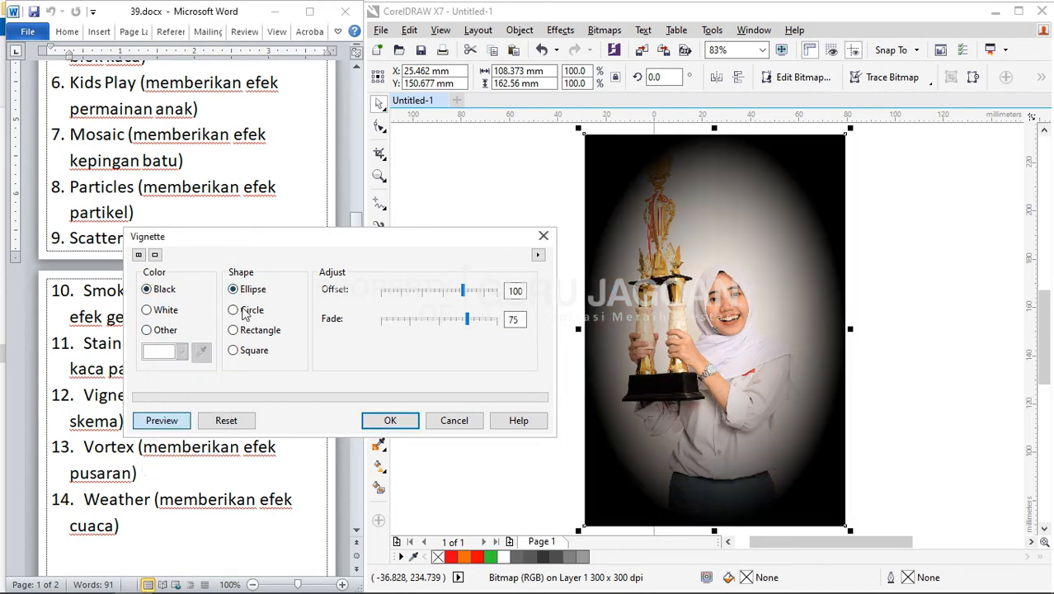
left_click(233, 311)
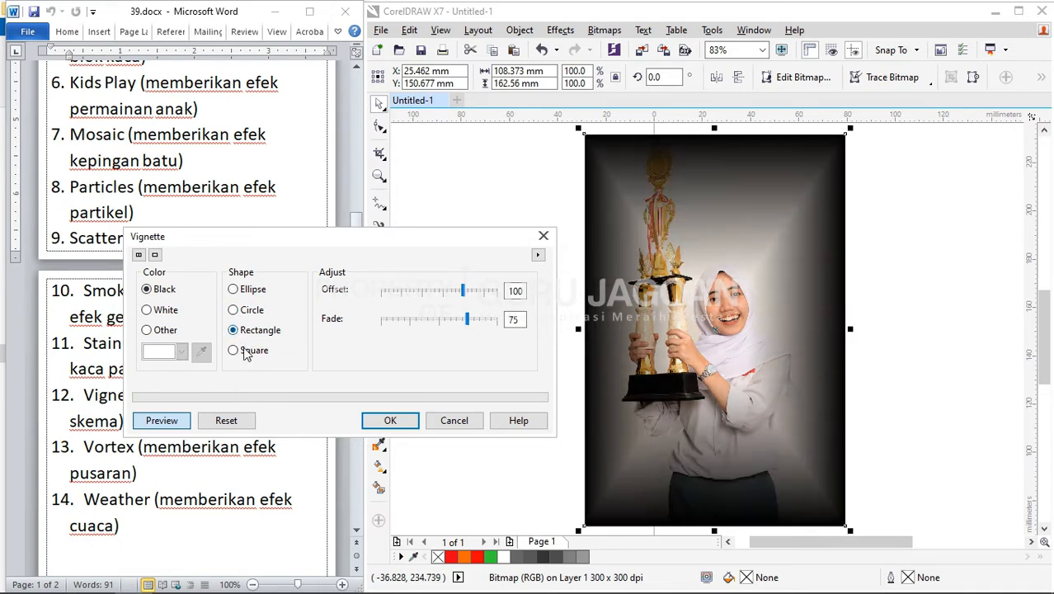
left_click(244, 353)
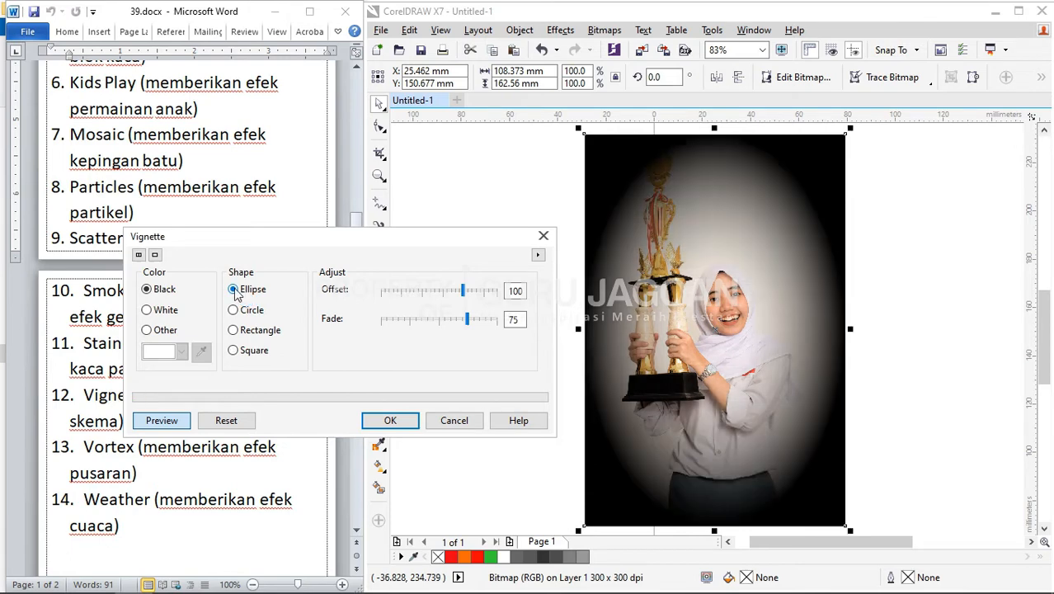
Step: Try vignette offsets of 80 and 118 and fades of 55 and 64, and discard the effect
left_click(441, 293)
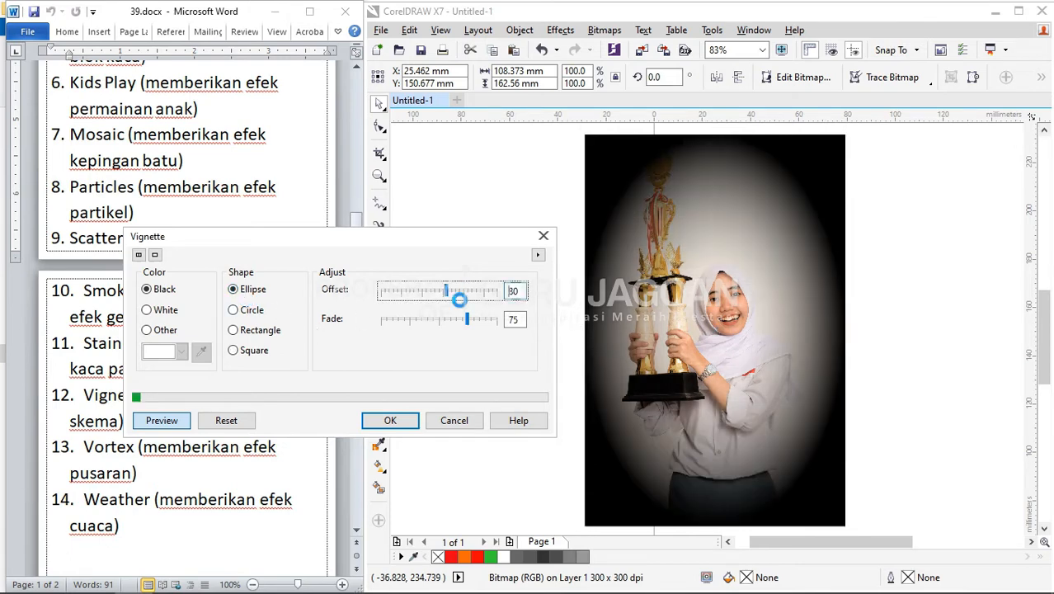
left_click_drag(458, 296, 479, 294)
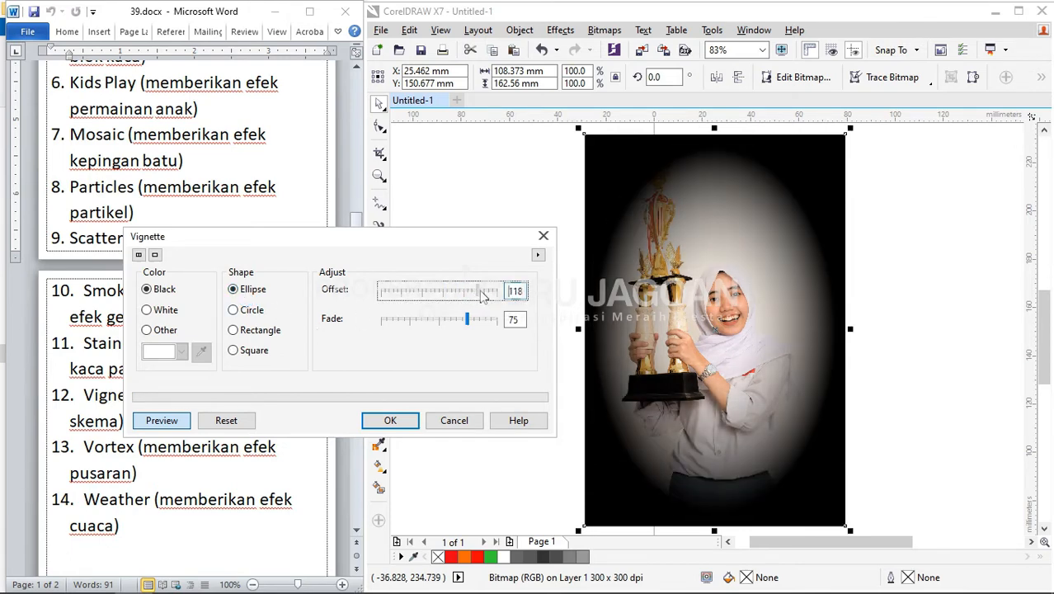
left_click(452, 325)
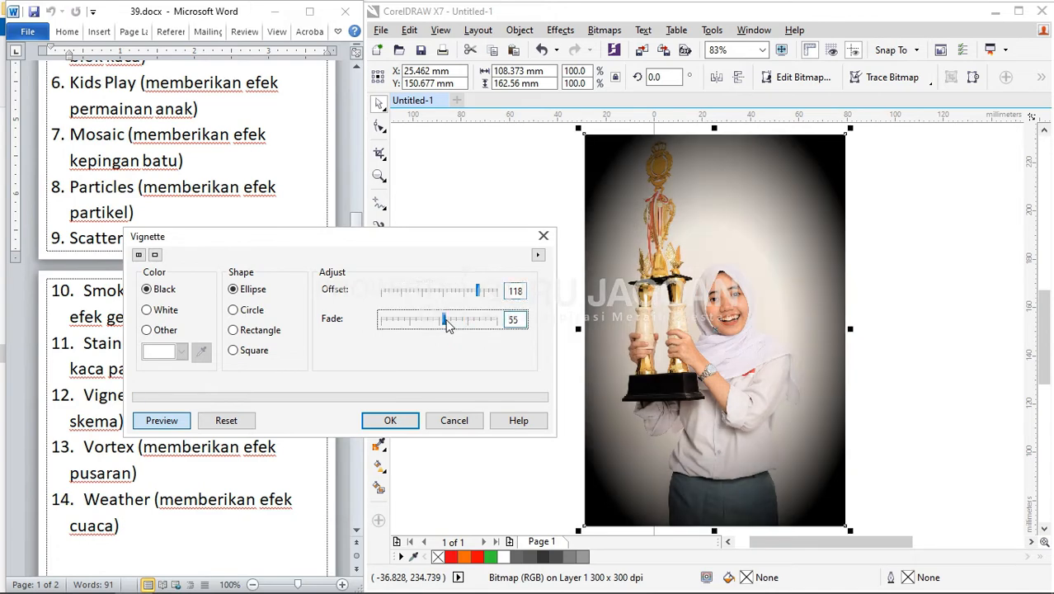
left_click(459, 325)
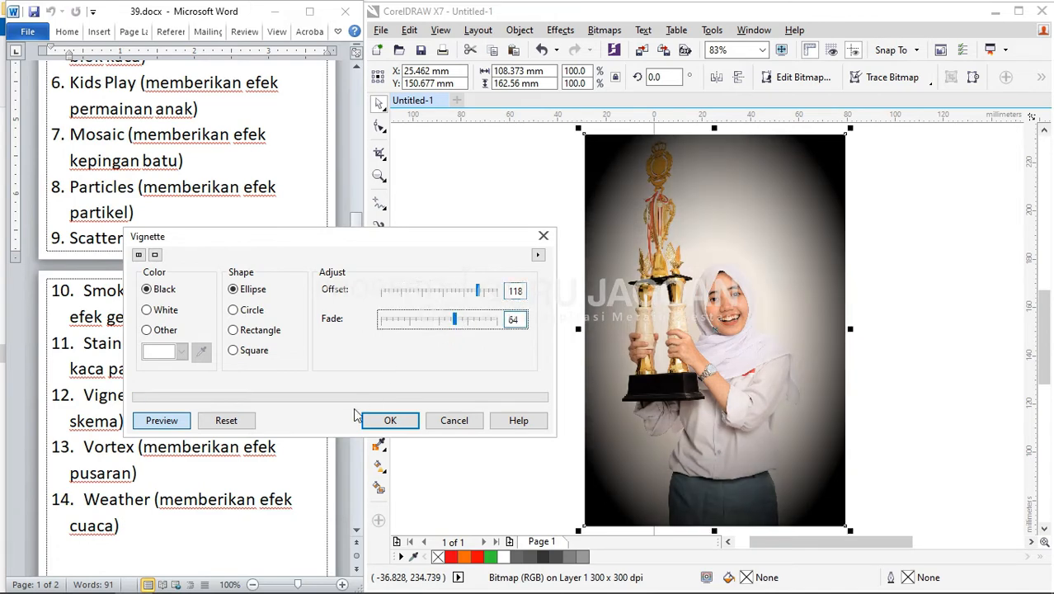
left_click(453, 421)
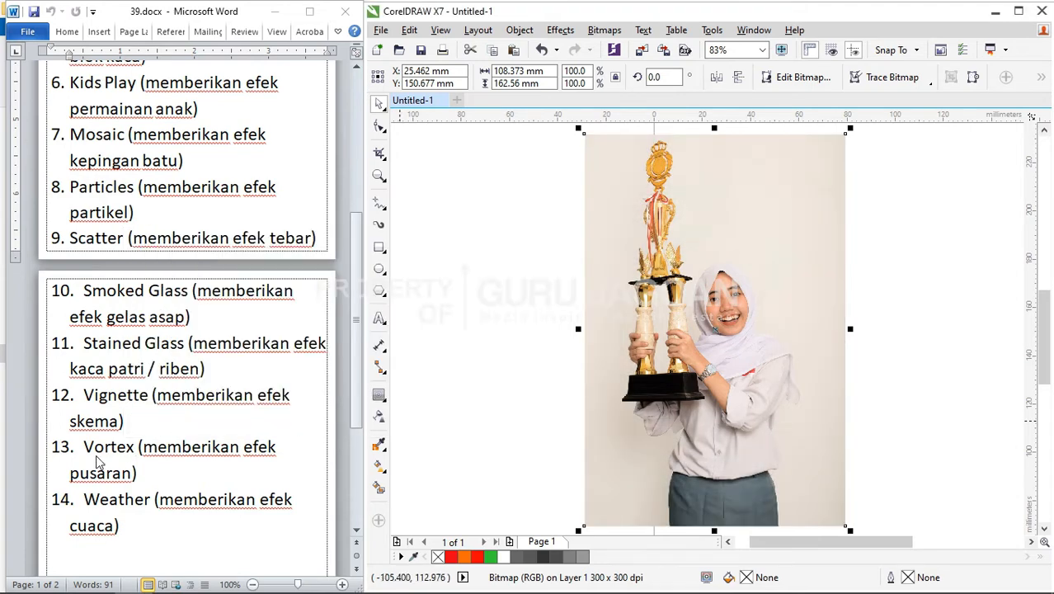
Step: Check the last effects in the Word list and preview Creative Vortex on a closer view of the photo
scroll(99, 458, "down", 1)
scroll(116, 439, "down", 1)
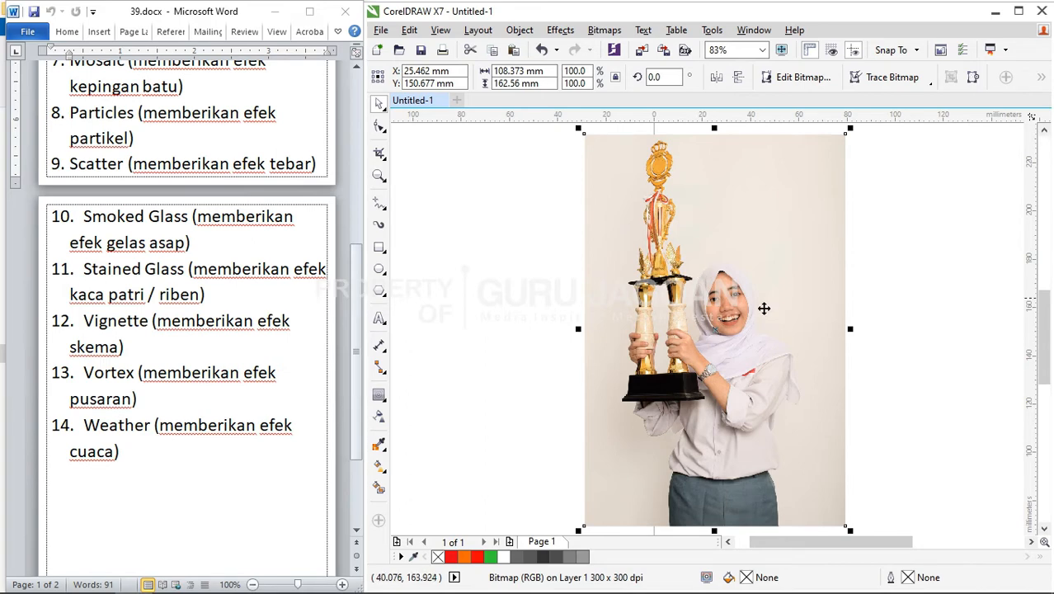
scroll(765, 302, "up", 2)
left_click(605, 29)
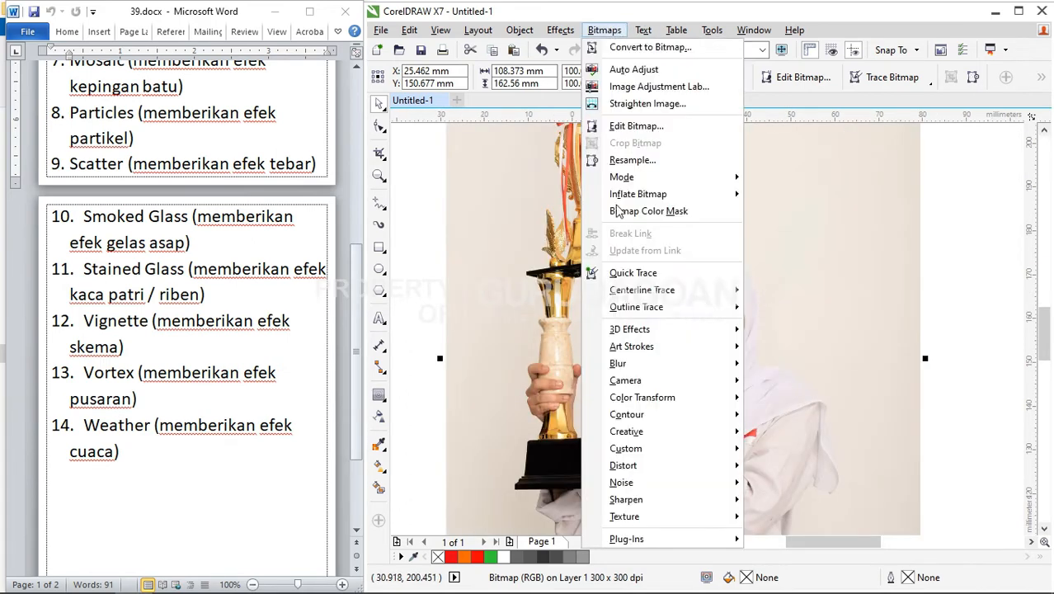
mouse_move(632, 434)
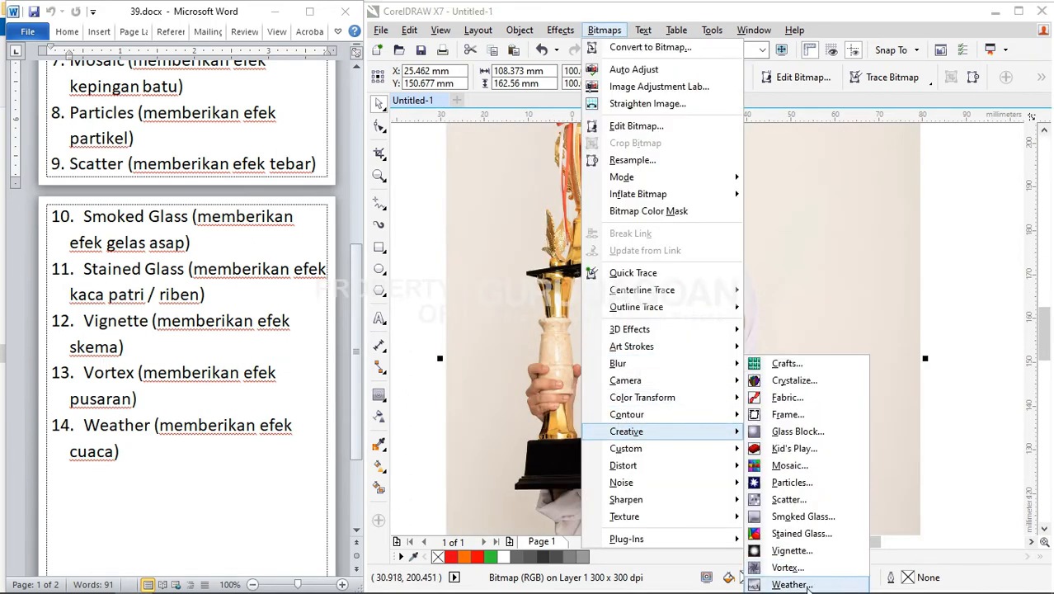
left_click(788, 568)
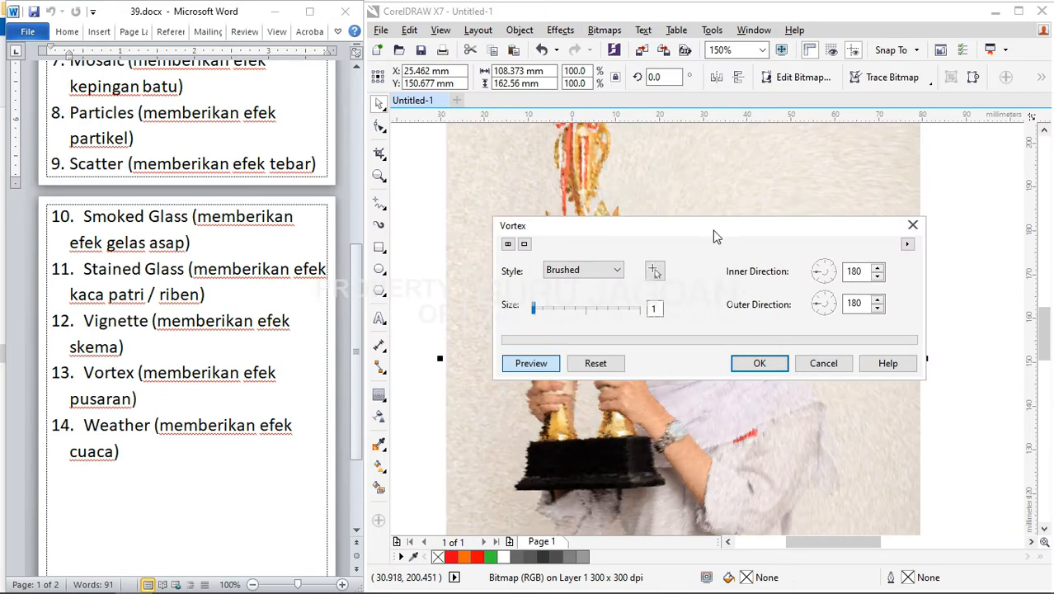
left_click_drag(716, 237, 577, 449)
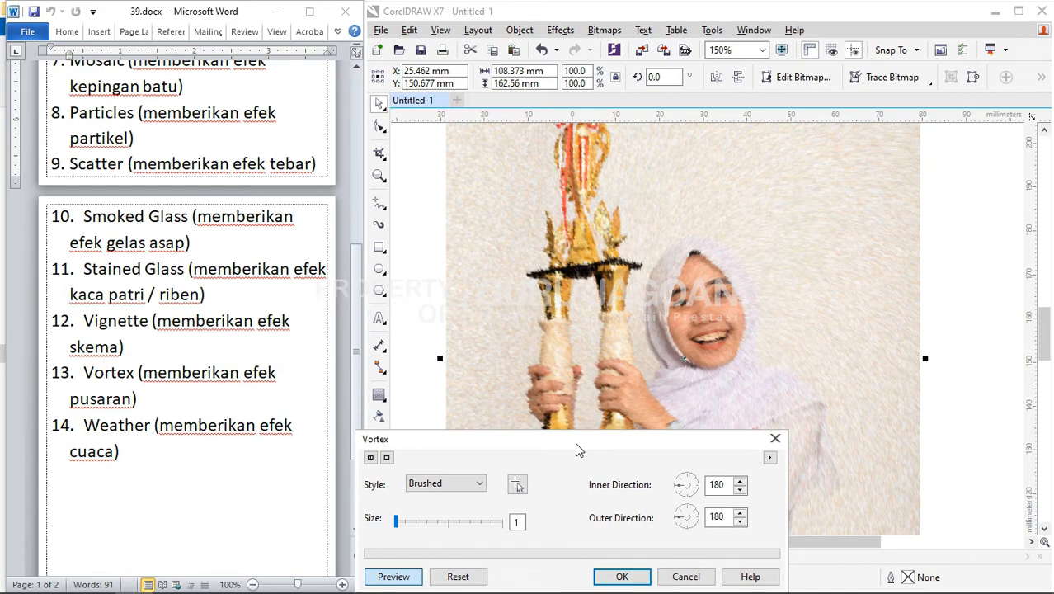
left_click_drag(576, 449, 416, 206)
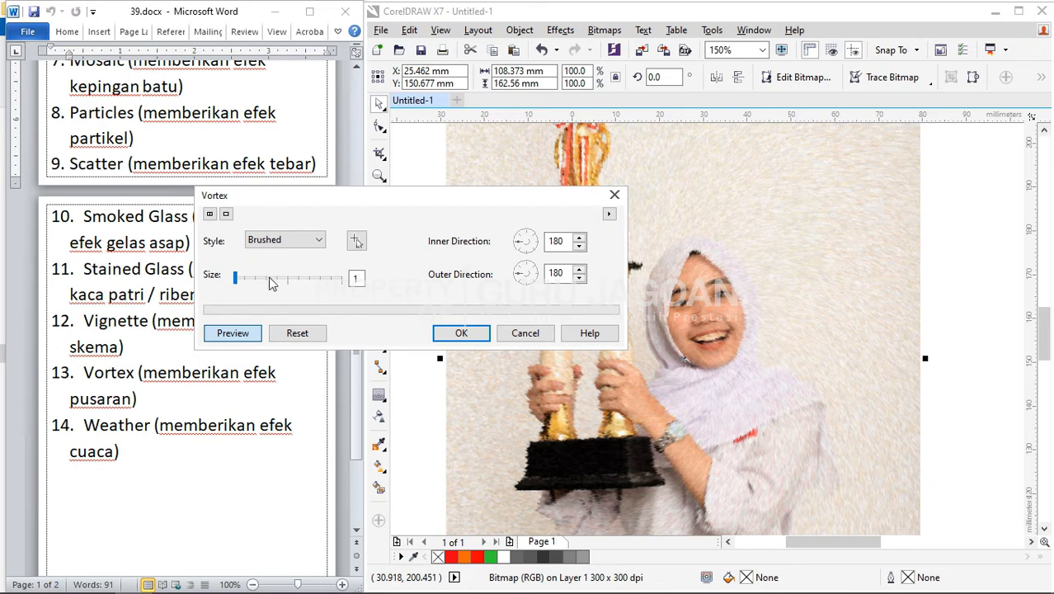
Step: Try a Vortex size of 10 with the Layered and Thick styles
left_click_drag(236, 279, 256, 280)
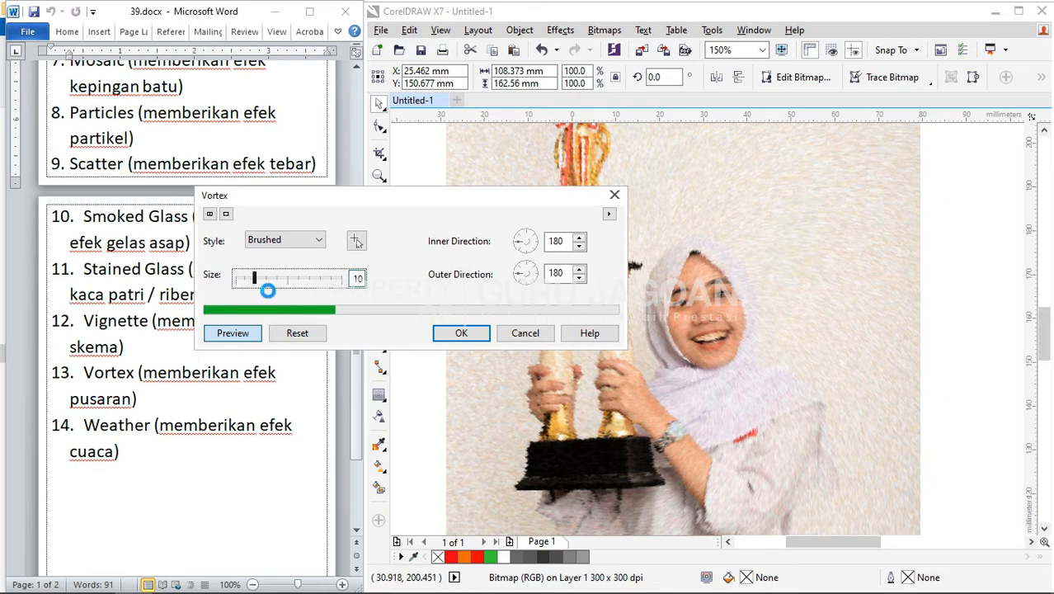
left_click(301, 239)
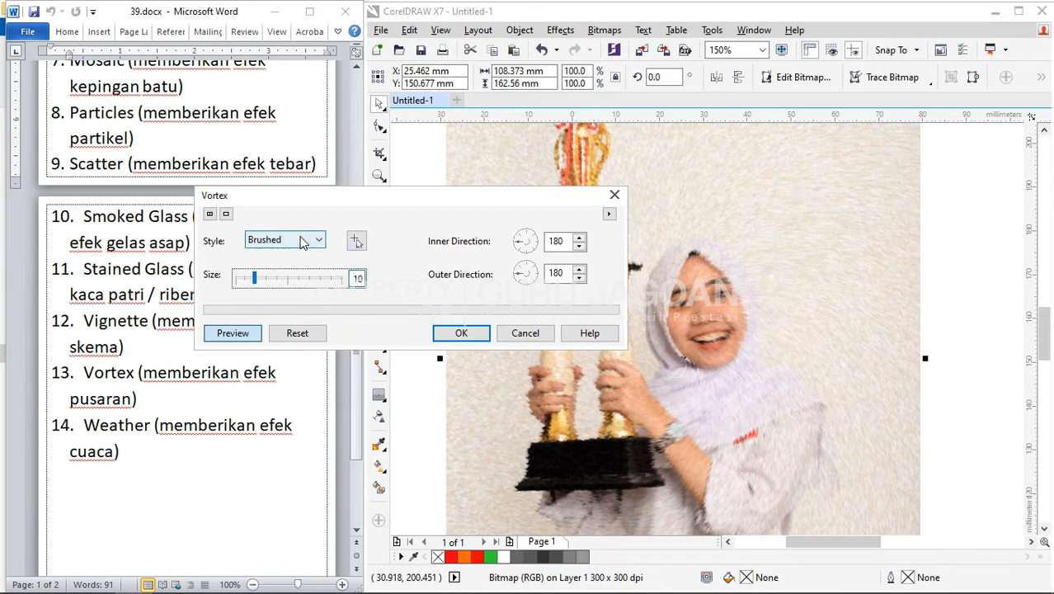
left_click(264, 267)
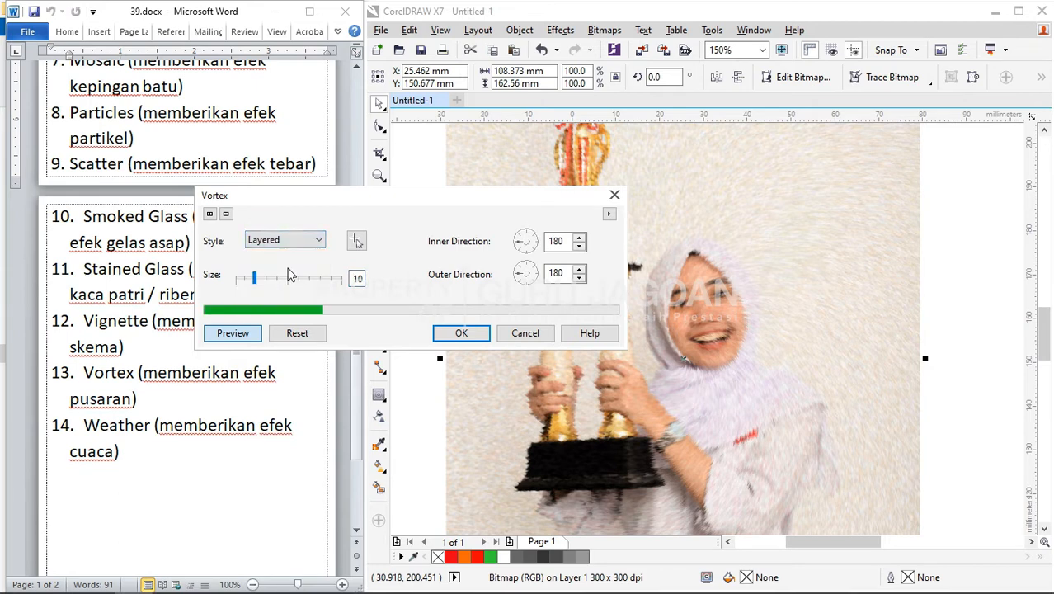
left_click(293, 241)
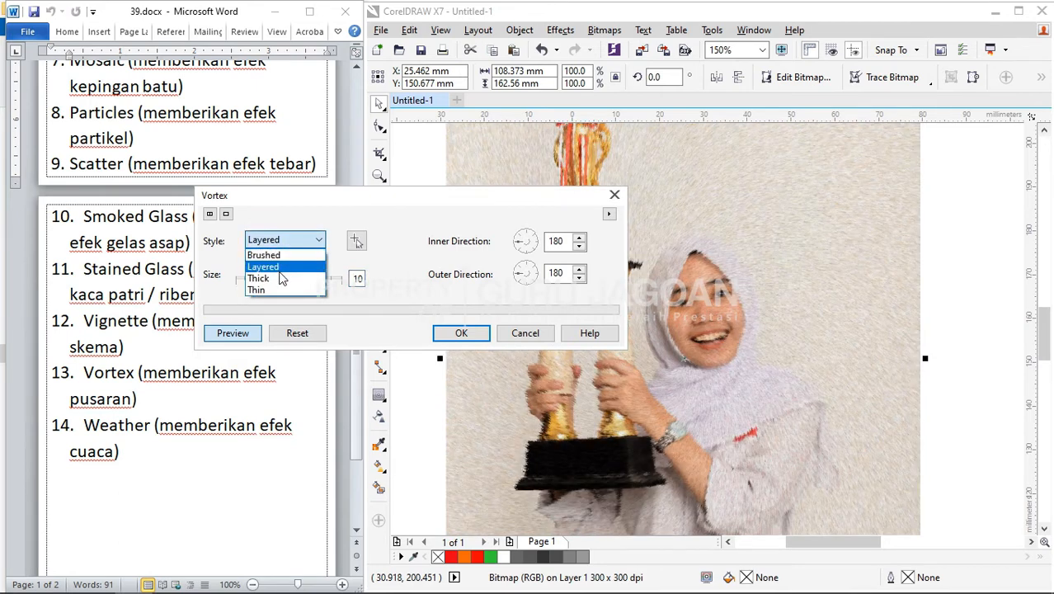
left_click(282, 278)
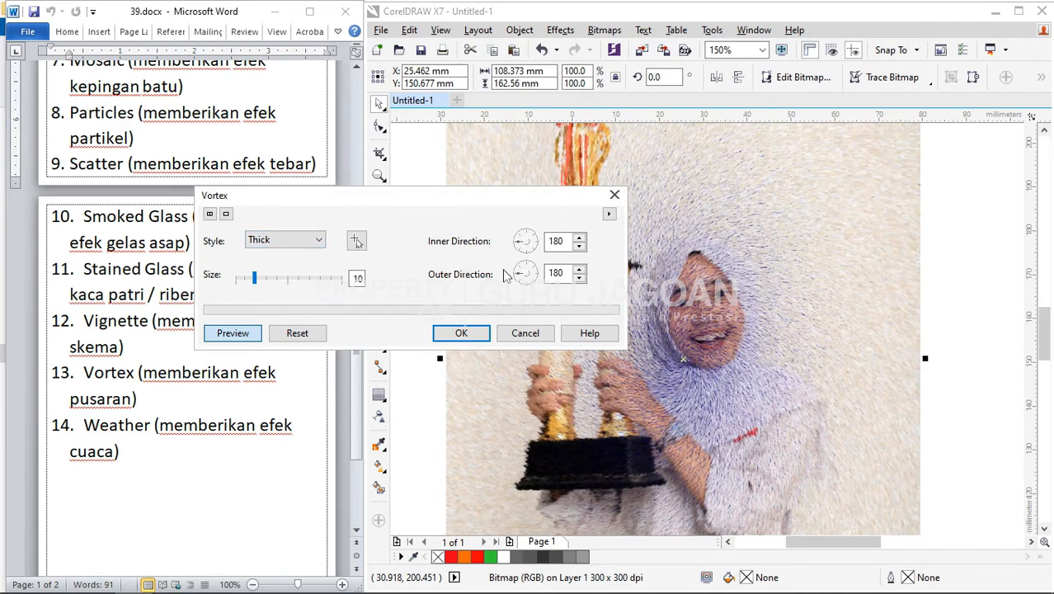
Step: Try a Vortex inner direction of 74 and outer direction of 300 with the Brushed style, and undo the applied effect
left_click(531, 235)
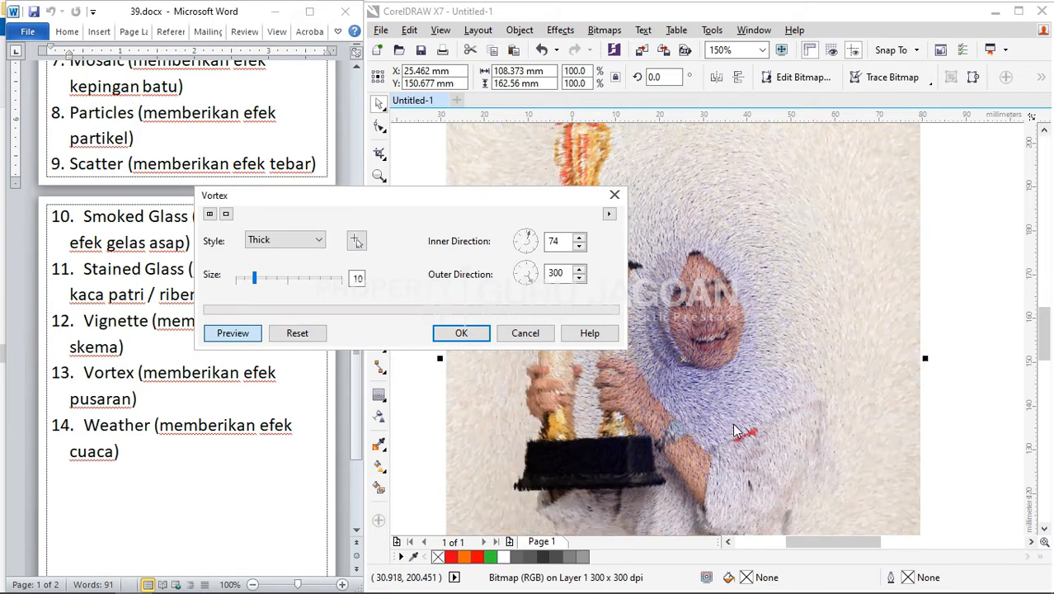
left_click(318, 240)
left_click(285, 256)
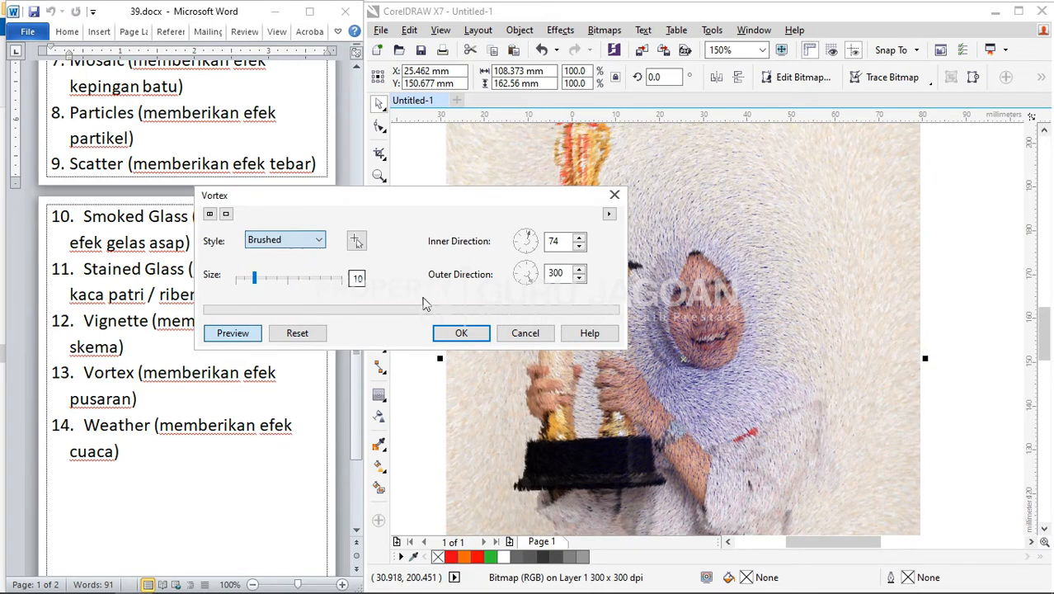
left_click(462, 336)
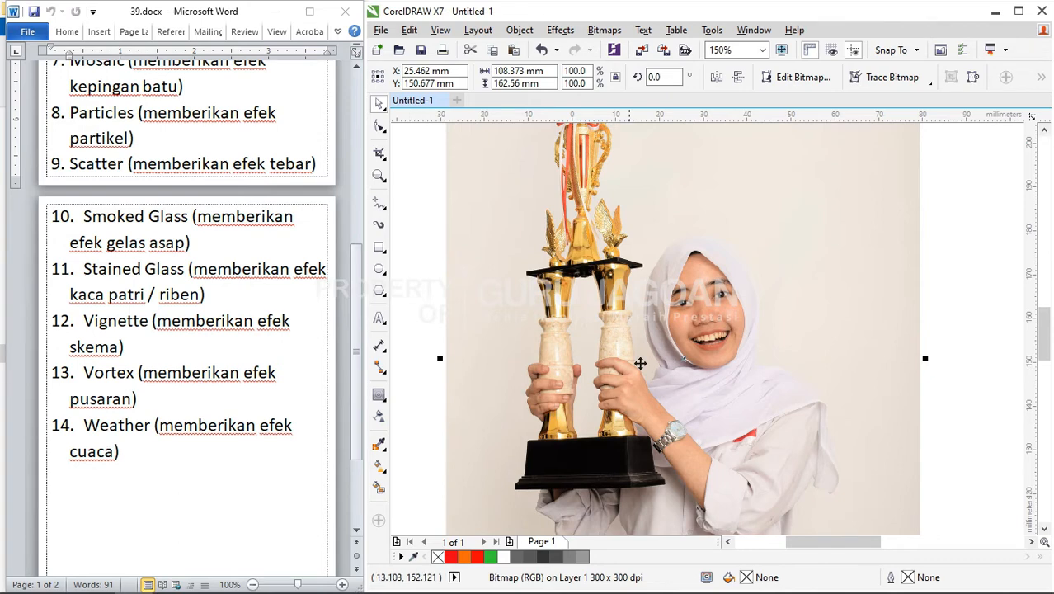
Step: Preview the Creative Weather effect with the Snow forecast on a closer view of the trophy and face
scroll(644, 305, "up", 1)
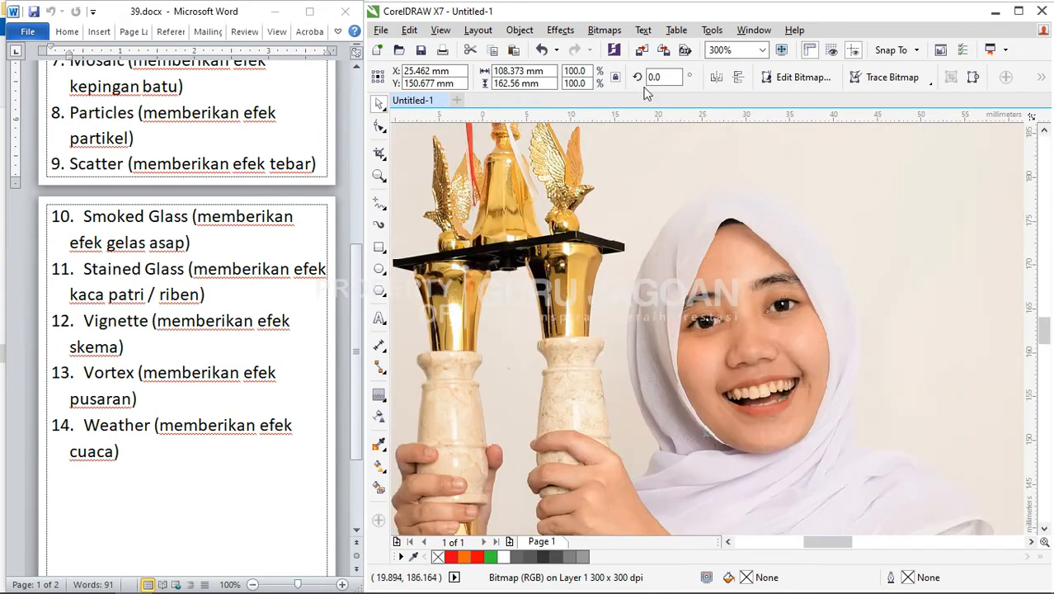
left_click(605, 30)
mouse_move(646, 435)
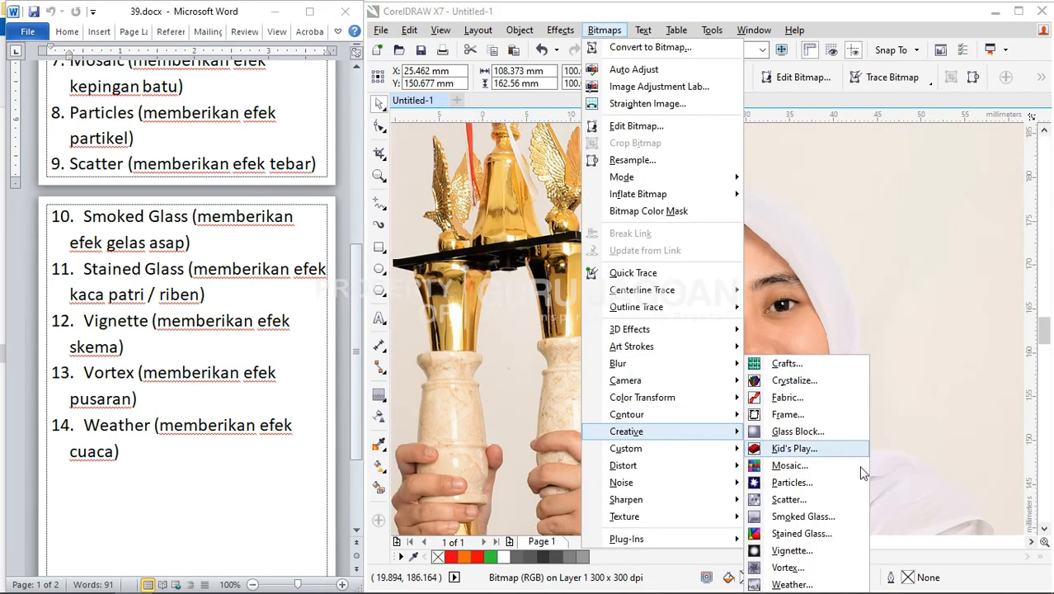
left_click(810, 585)
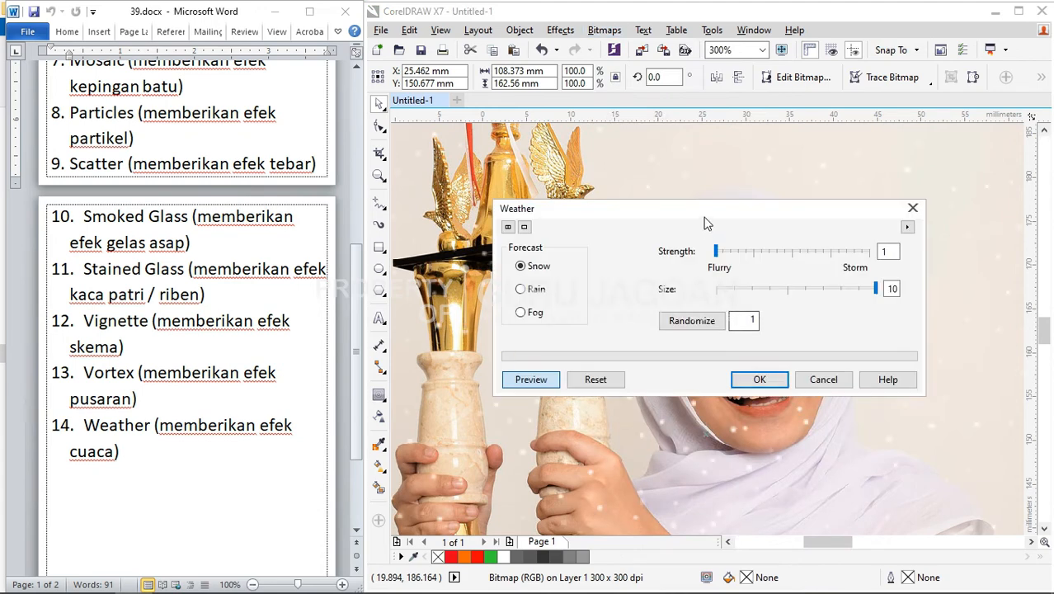
left_click_drag(718, 212, 586, 360)
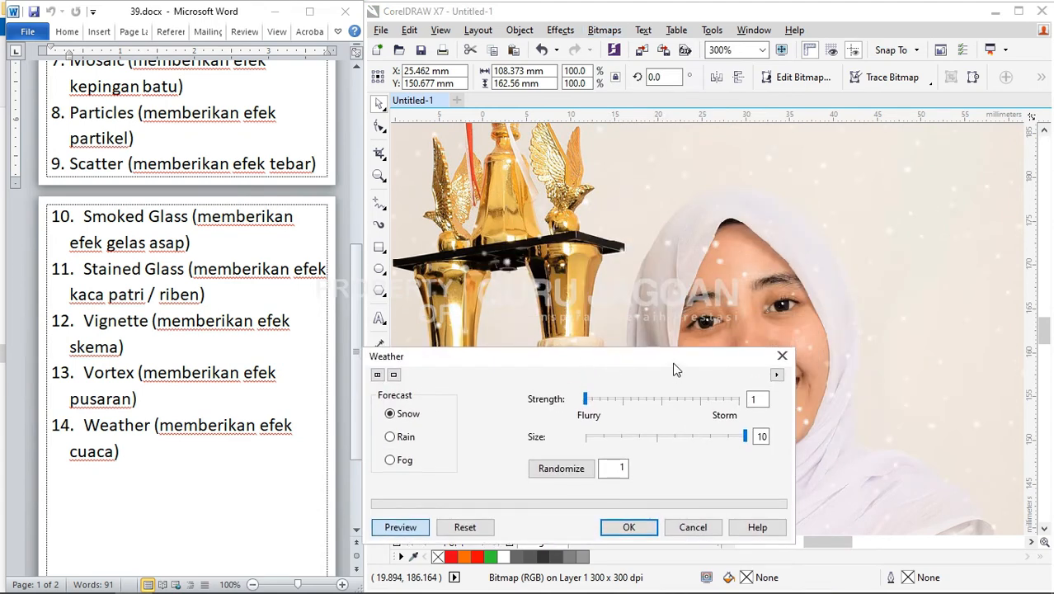
Step: Preview the Weather effect's Rain forecast on the photo and close the effect without applying it
left_click_drag(674, 369, 804, 250)
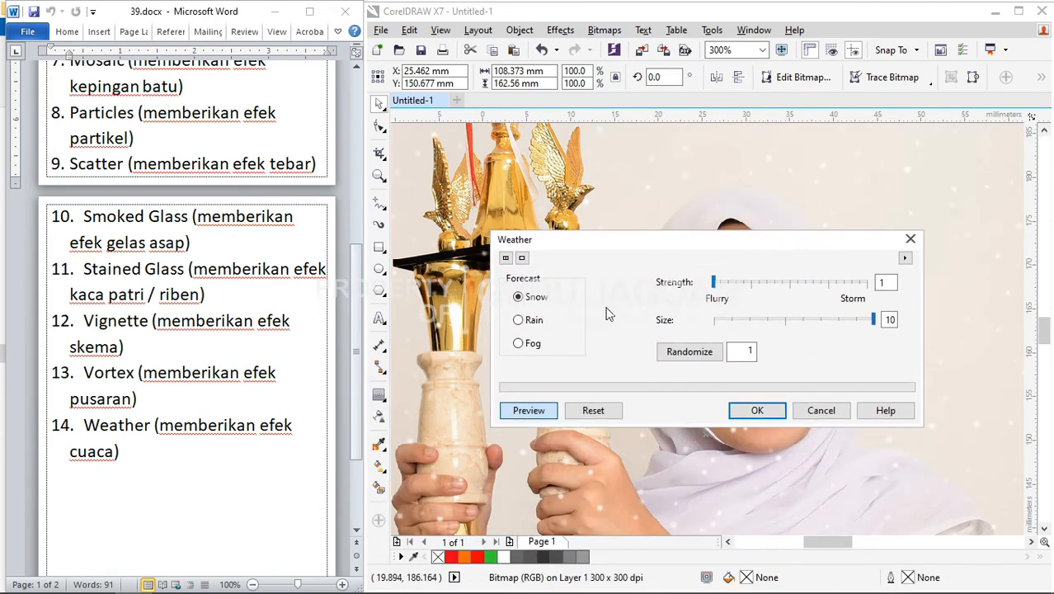
left_click_drag(562, 243, 532, 512)
left_click(684, 453)
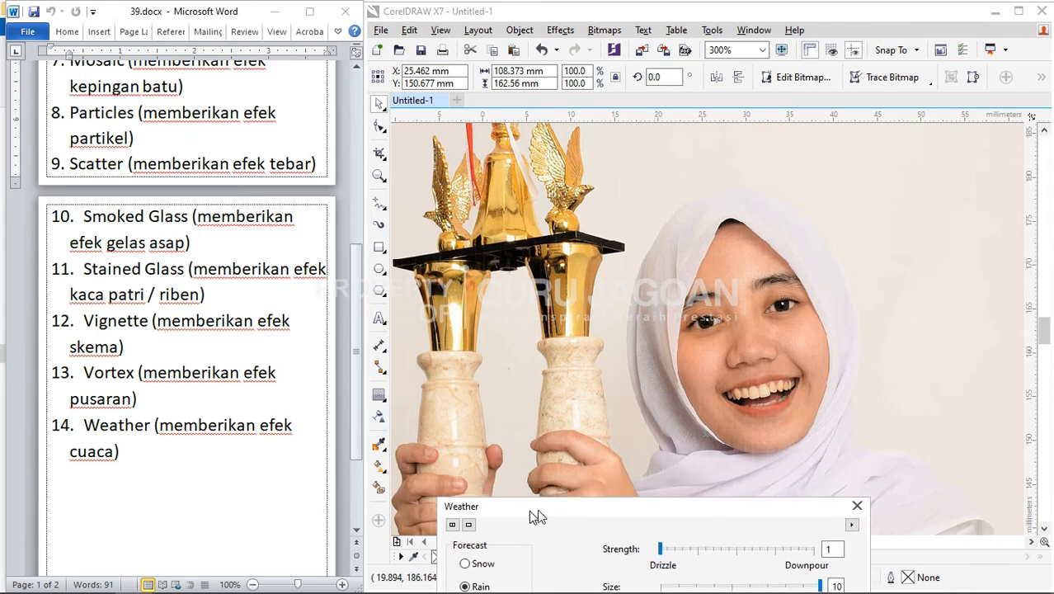
left_click_drag(675, 521, 632, 341)
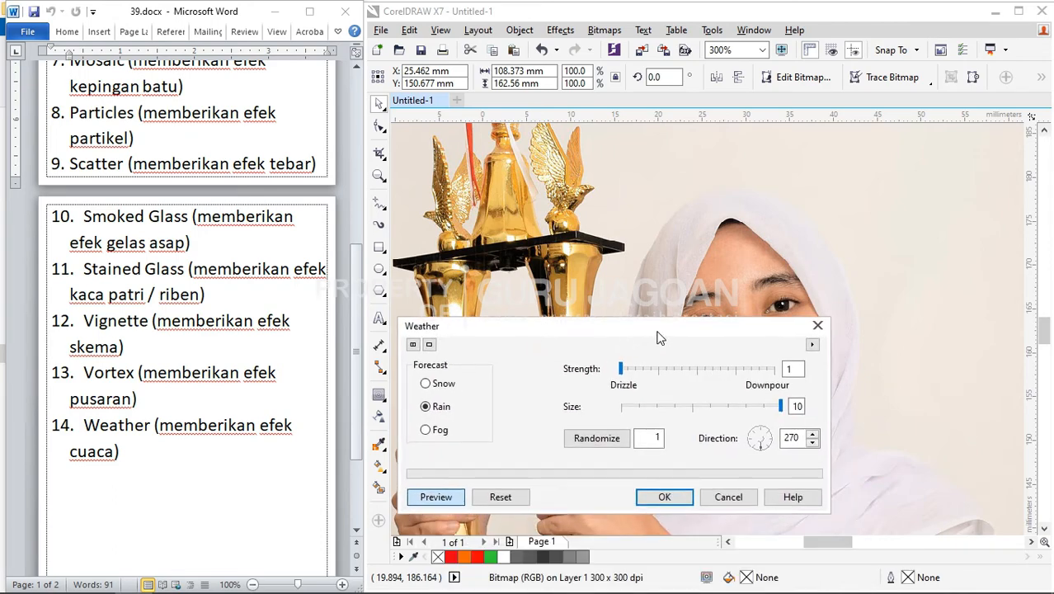
left_click(817, 327)
Step: Shift the photo slightly down and left, and preview Creative Weather with the Snow forecast on a closer view of the face
scroll(732, 432, "up", 3)
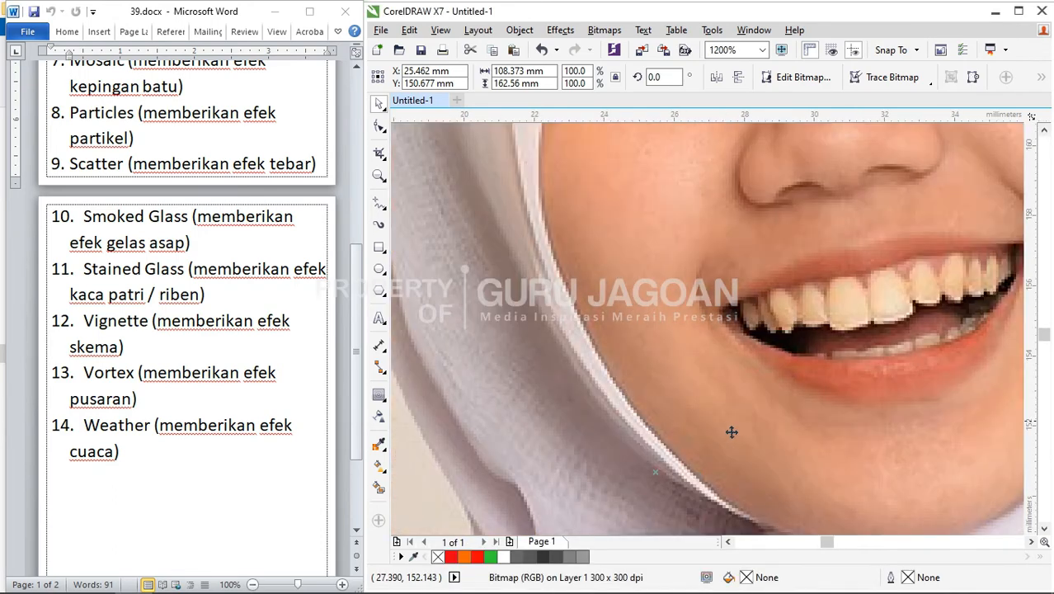
scroll(732, 432, "down", 2)
scroll(690, 407, "up", 1)
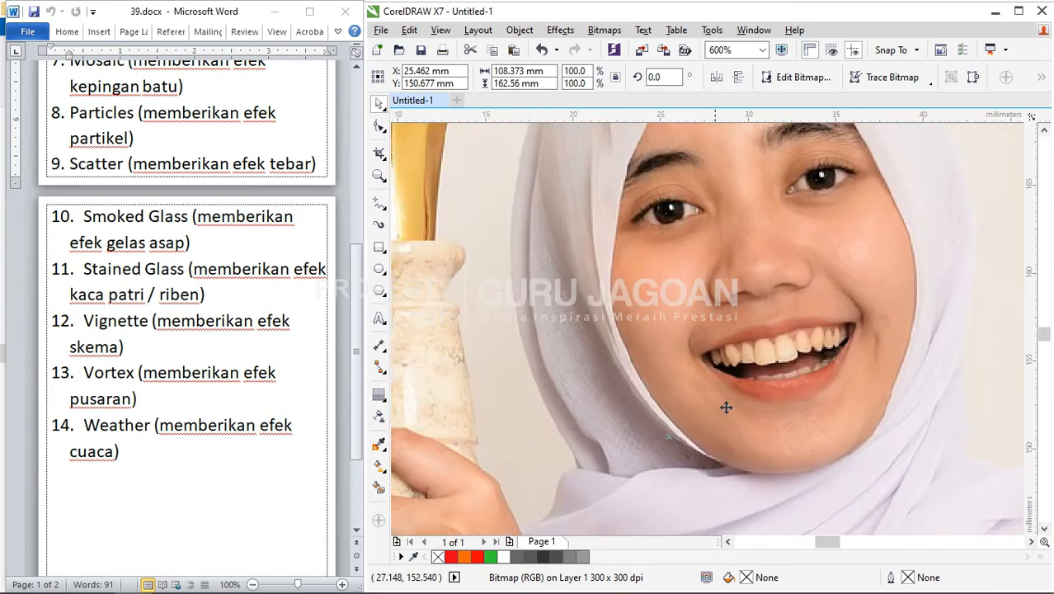
left_click_drag(738, 341, 702, 405)
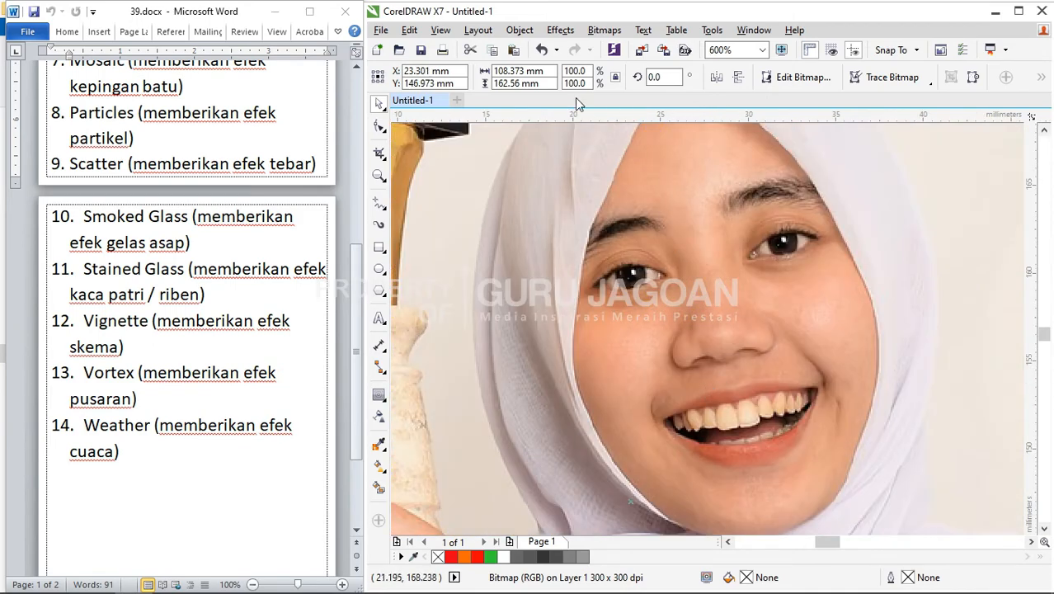
scroll(633, 271, "left", 3)
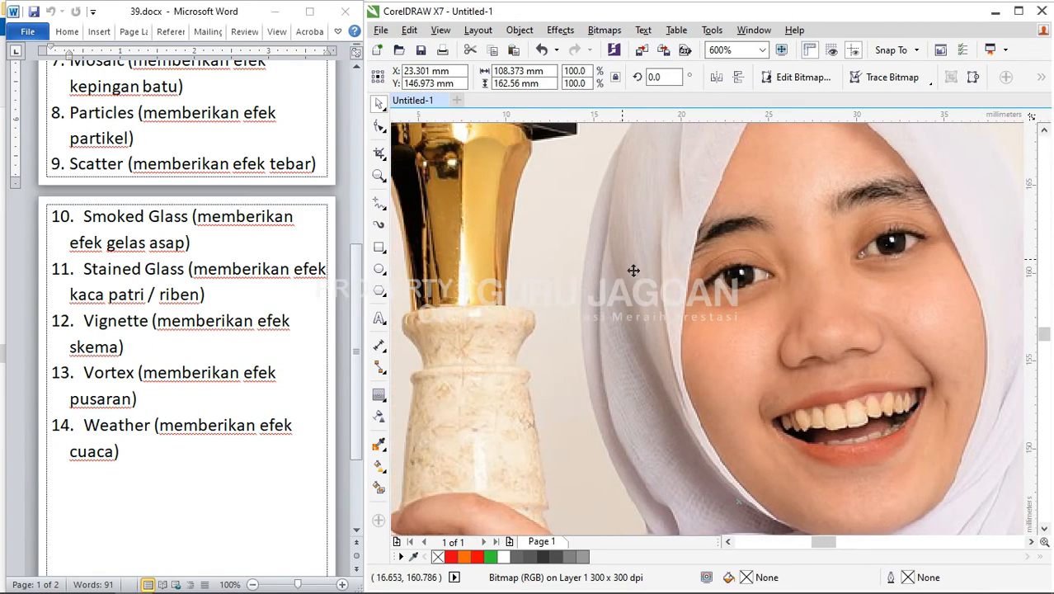
left_click(607, 30)
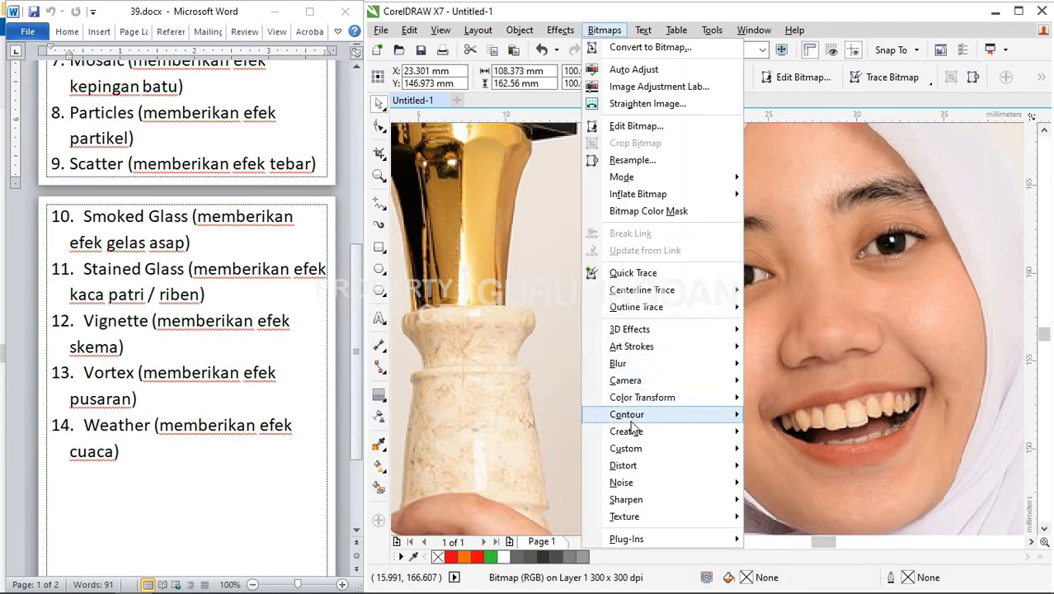
mouse_move(660, 432)
left_click(792, 578)
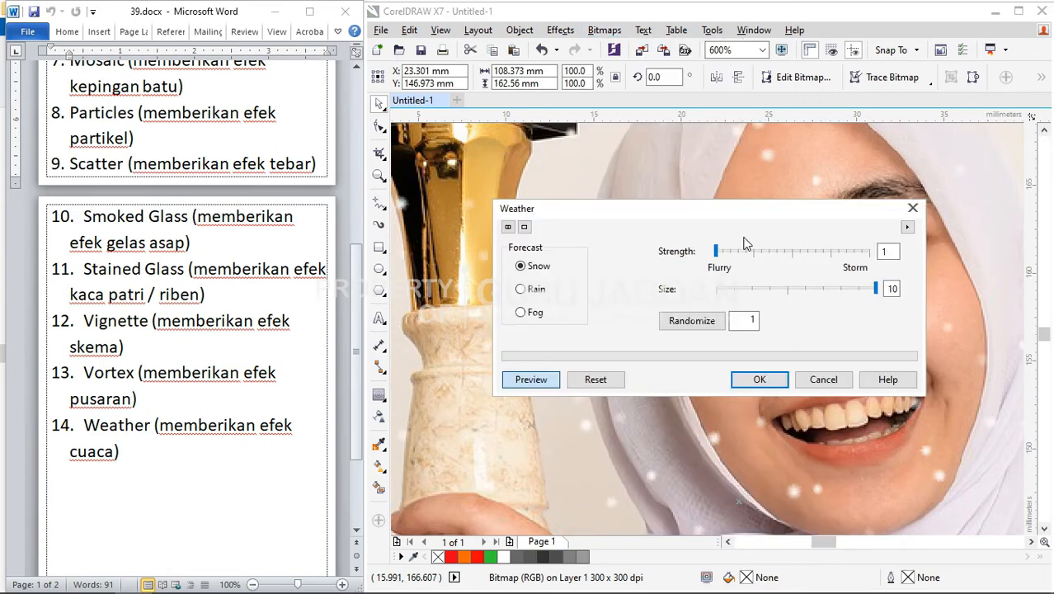
left_click_drag(720, 219, 417, 226)
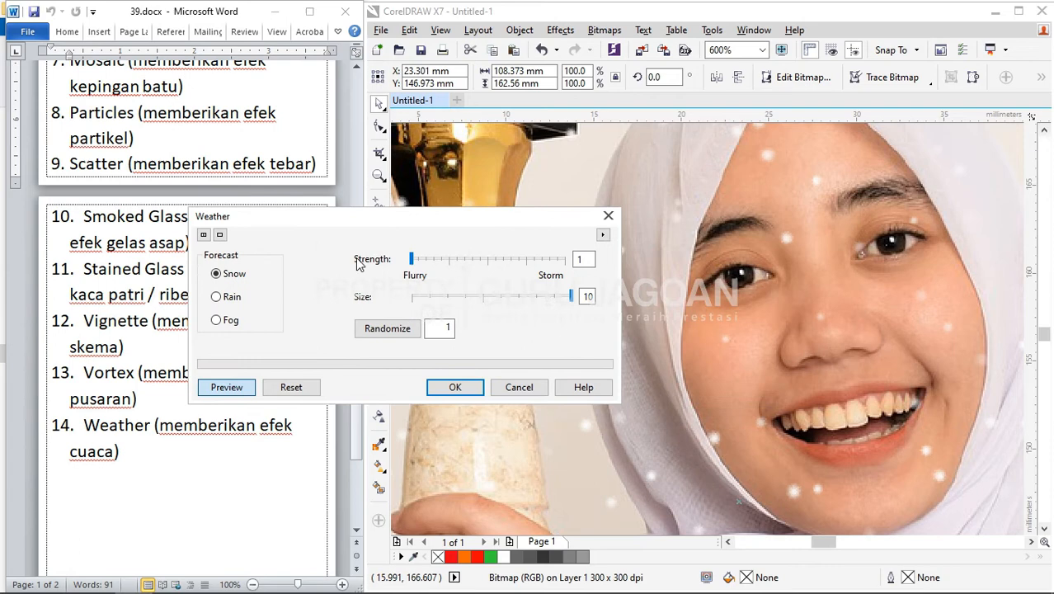
Step: Try the Rain forecast at strength 9, and apply the Fog forecast with a randomize value of 46
left_click(219, 299)
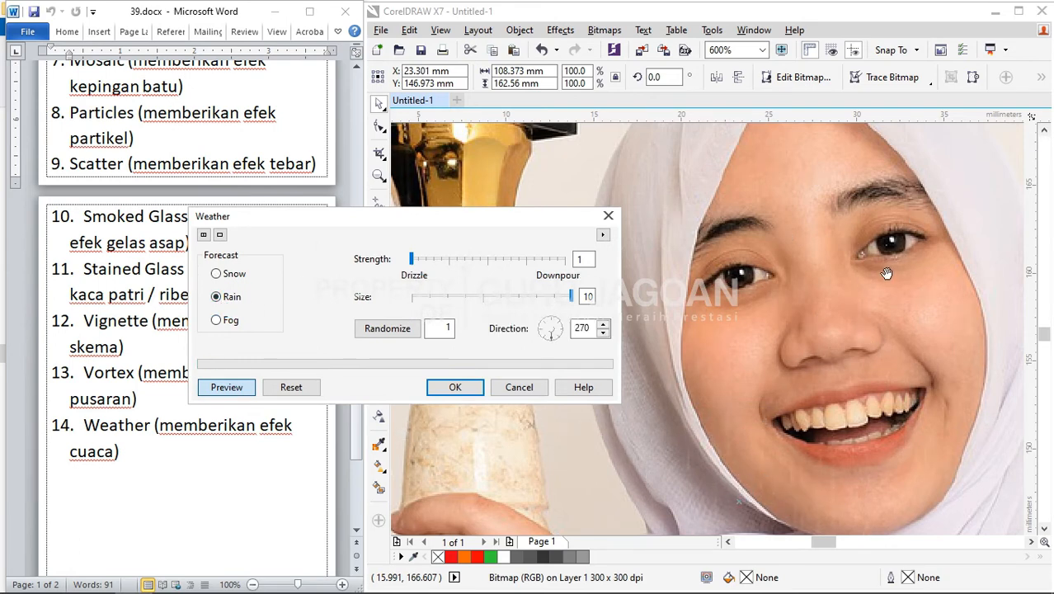
left_click_drag(421, 262, 425, 263)
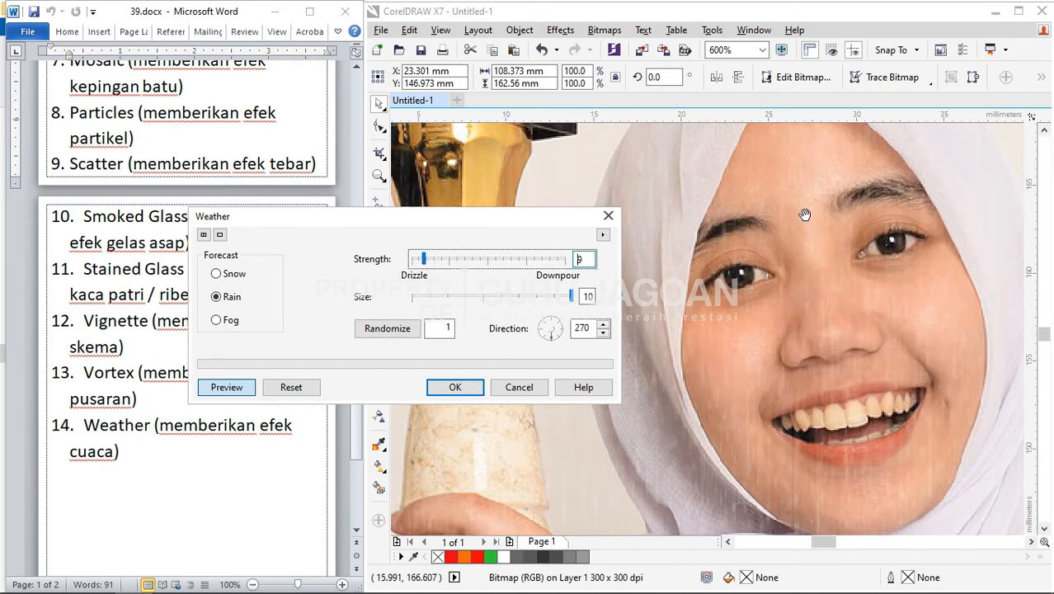
left_click(231, 329)
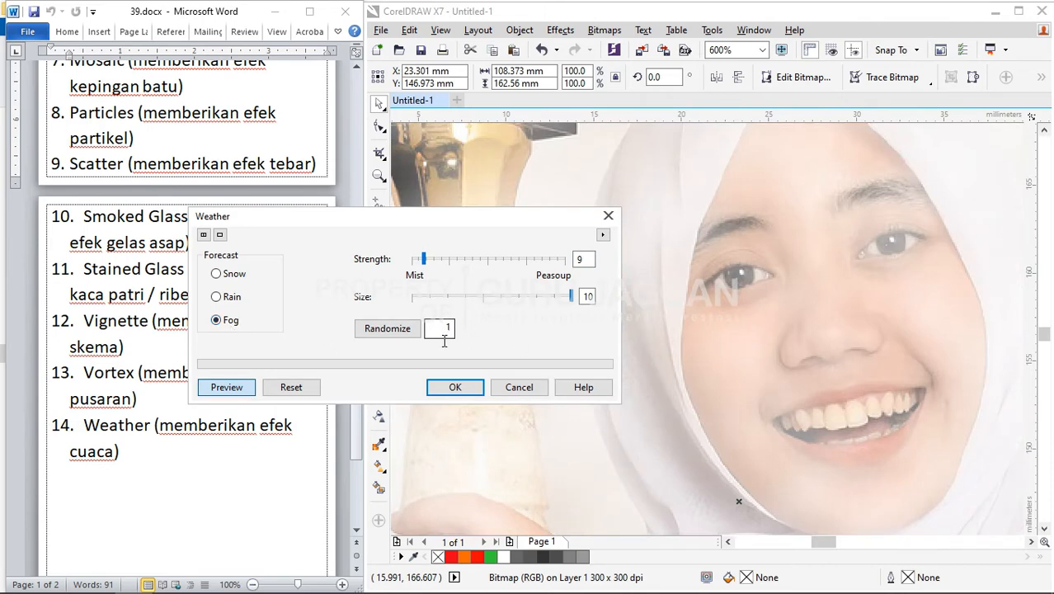
left_click(384, 332)
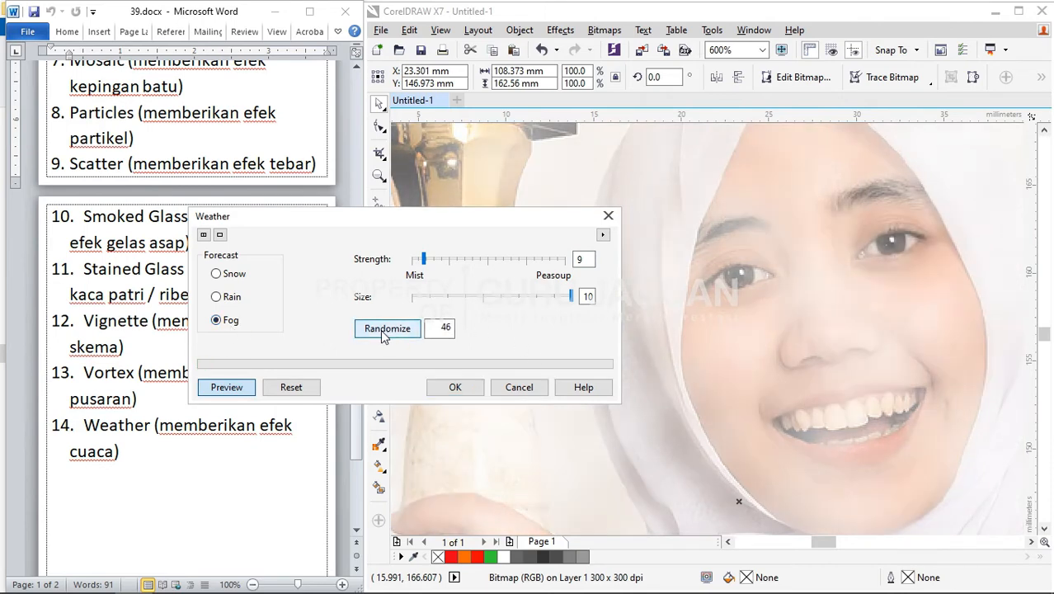
left_click(455, 387)
Step: Check the fog effect on the whole photo, undo it and deselect the photo
scroll(717, 331, "down", 2)
scroll(717, 331, "down", 1)
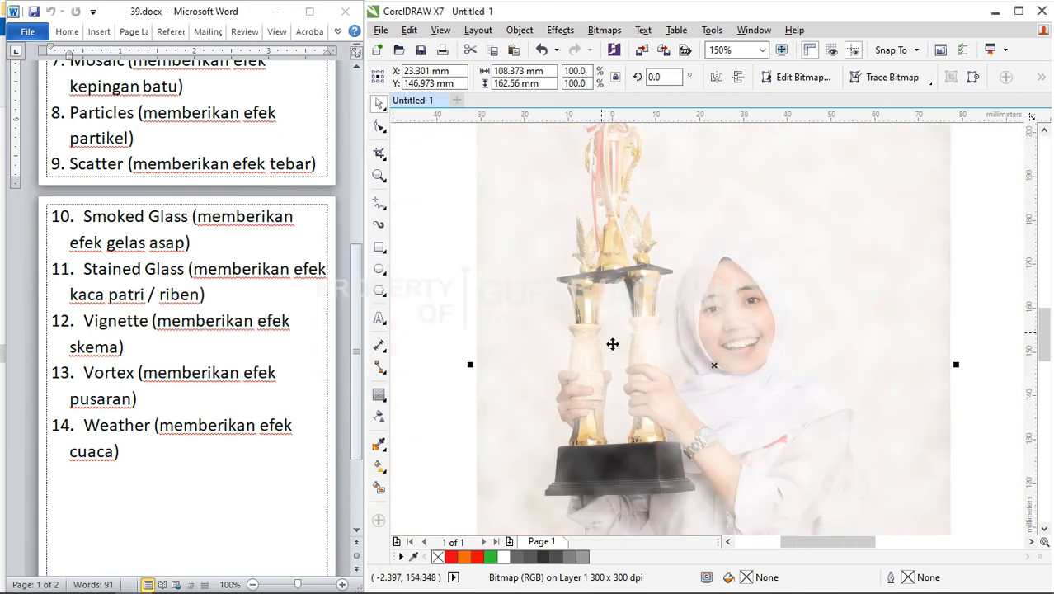
scroll(612, 344, "down", 1)
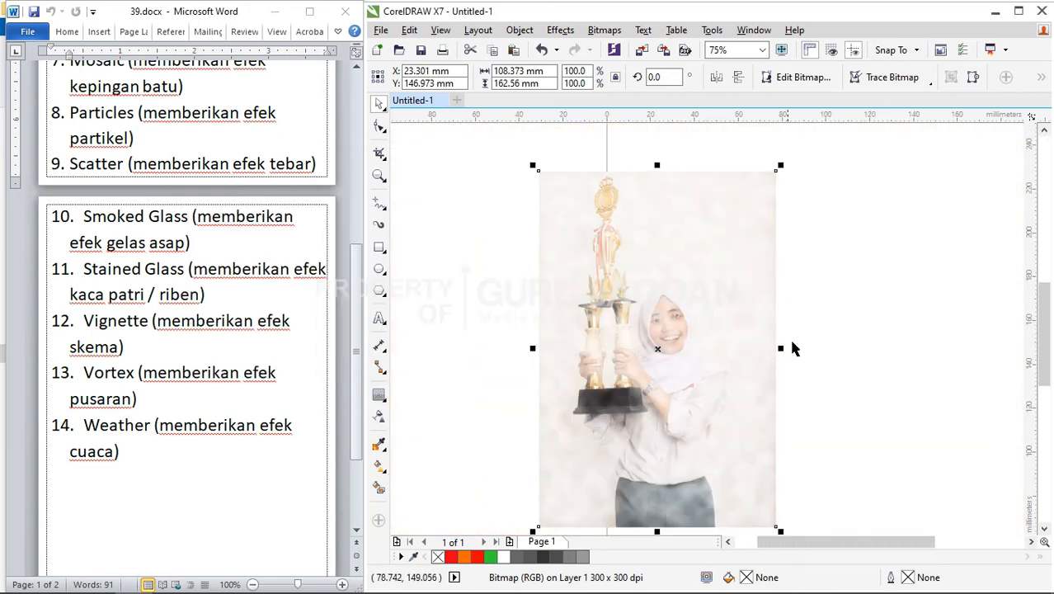
key("ctrl+z")
left_click(845, 306)
Step: Review the Creative effects list from its start in Word and look at the Custom bitmap effects in CorelDRAW
scroll(234, 337, "up", 5)
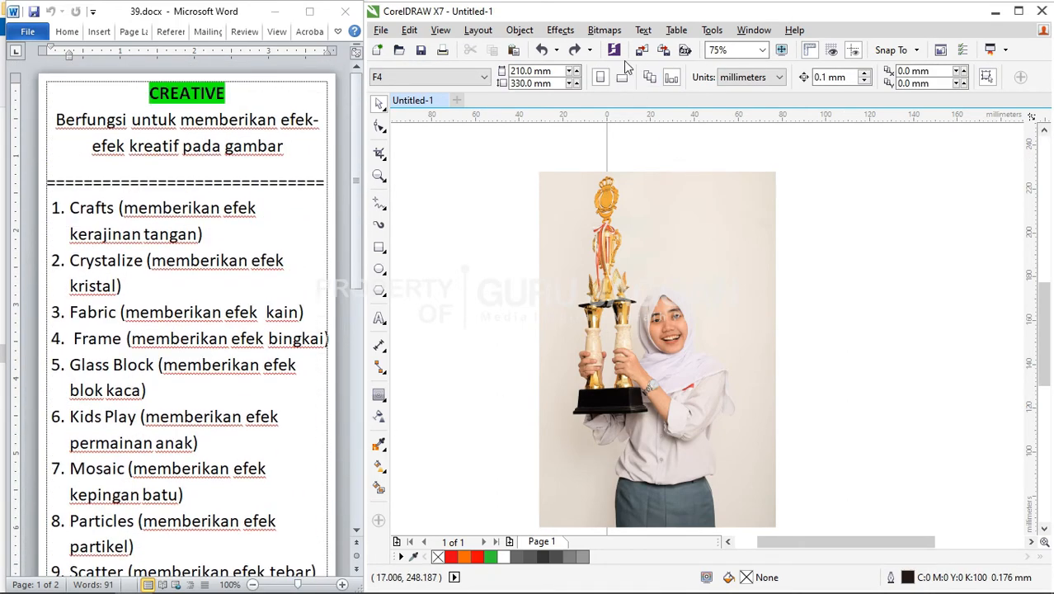
left_click(605, 29)
mouse_move(655, 456)
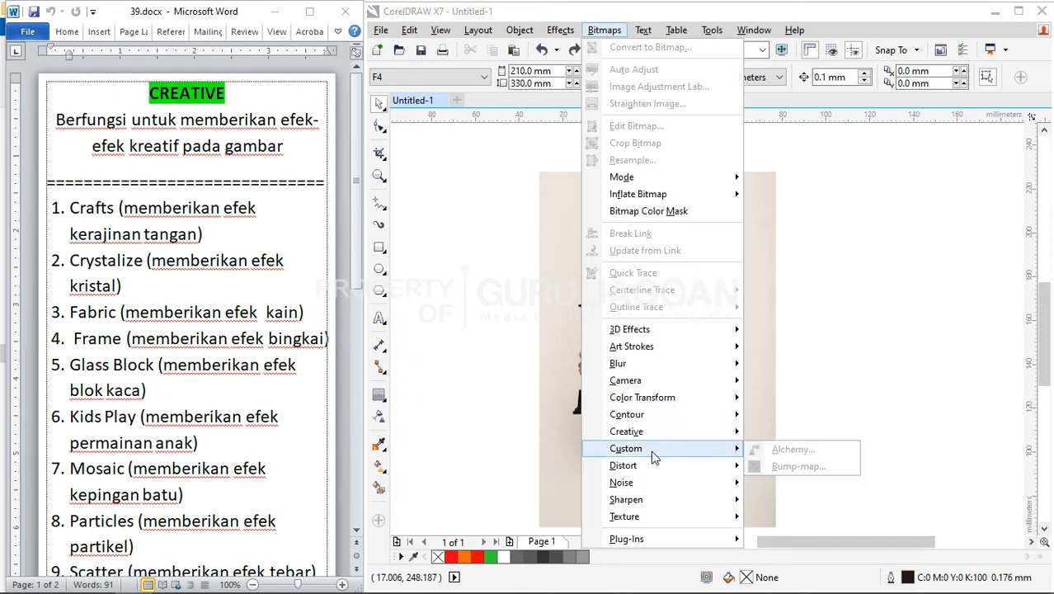